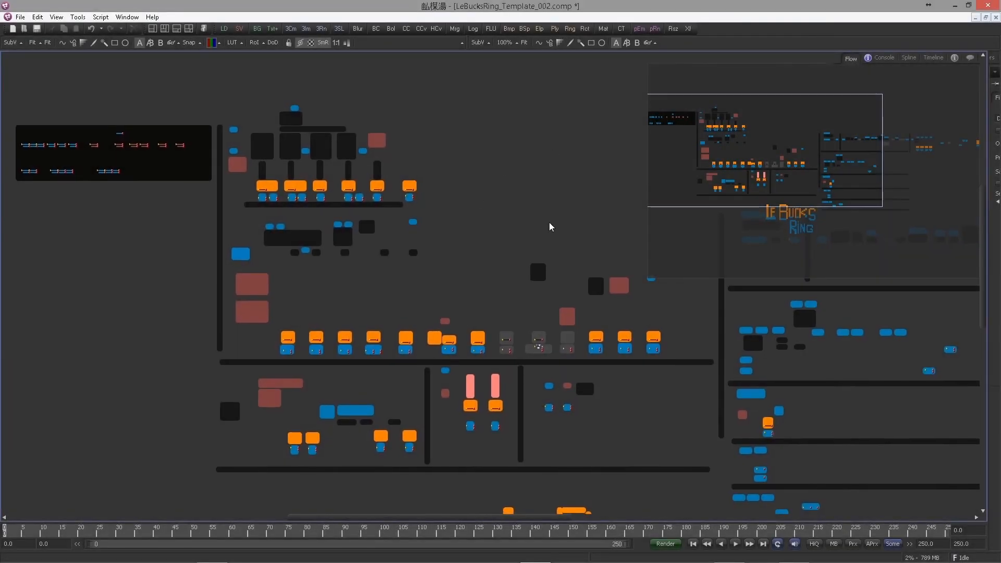
Look over the template's node flow, from the dark input section to the final Saver_OUT nodes and back.
drag(538, 223, 503, 223)
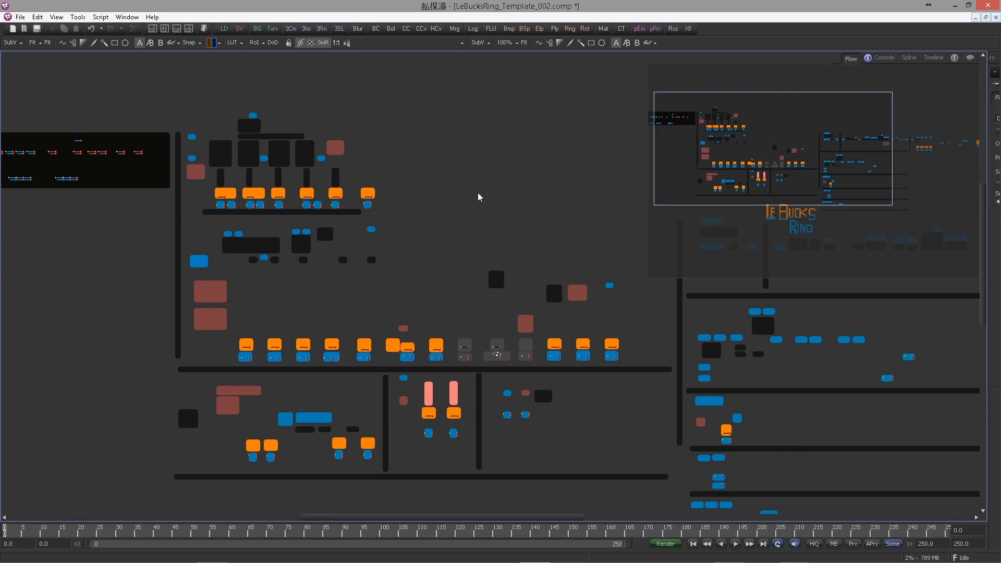
drag(103, 256, 250, 250)
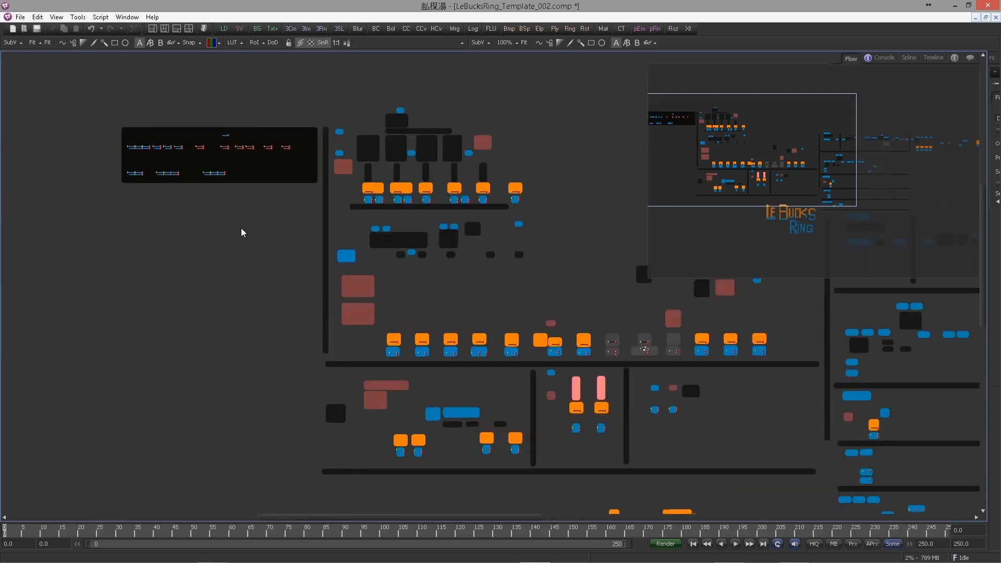
drag(449, 157, 286, 153)
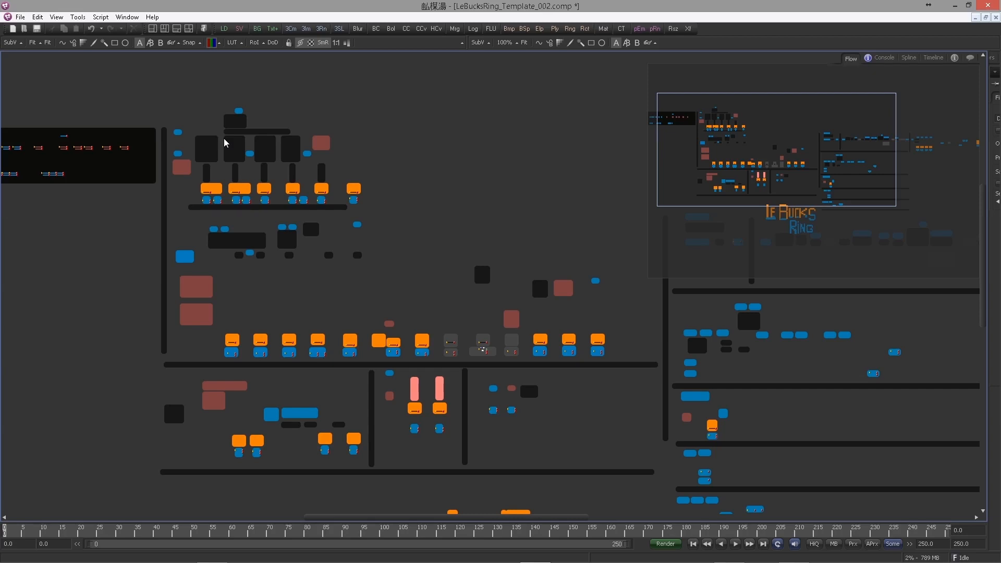
drag(539, 221, 20, 163)
mouse_move(255, 141)
mouse_down()
mouse_move(574, 144)
mouse_move(273, 139)
mouse_up()
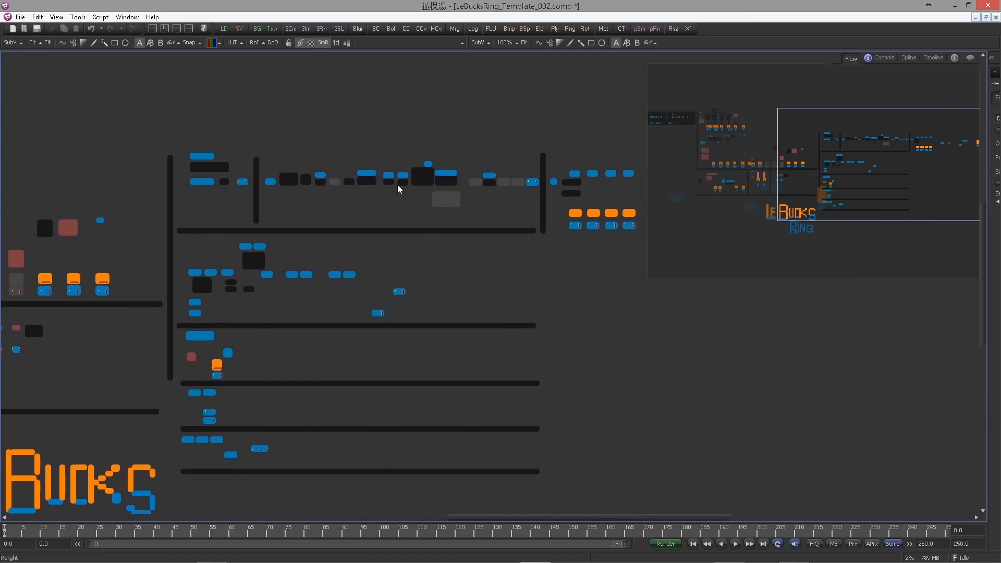
scroll(537, 194, left, 6)
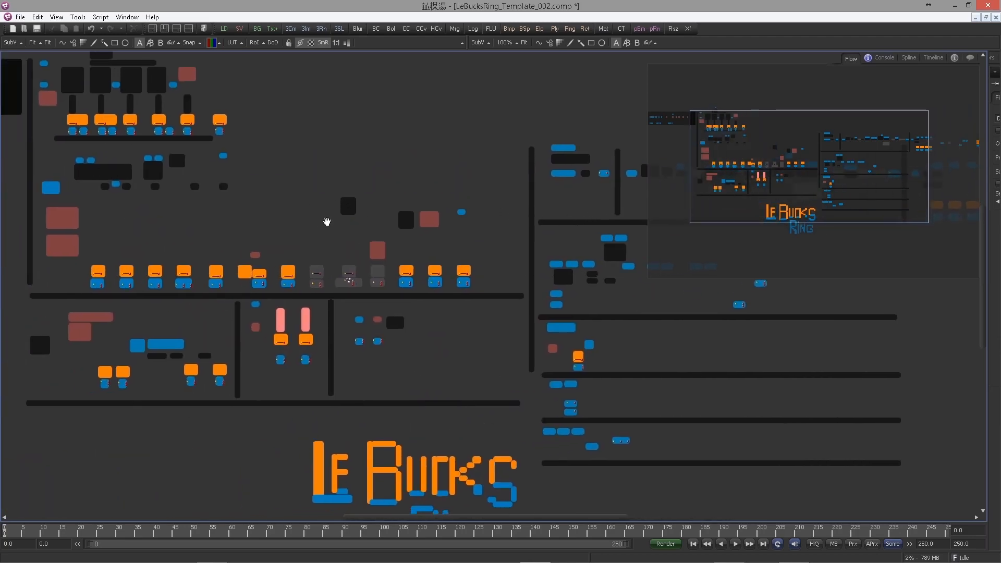
drag(426, 187, 108, 196)
drag(300, 197, 277, 125)
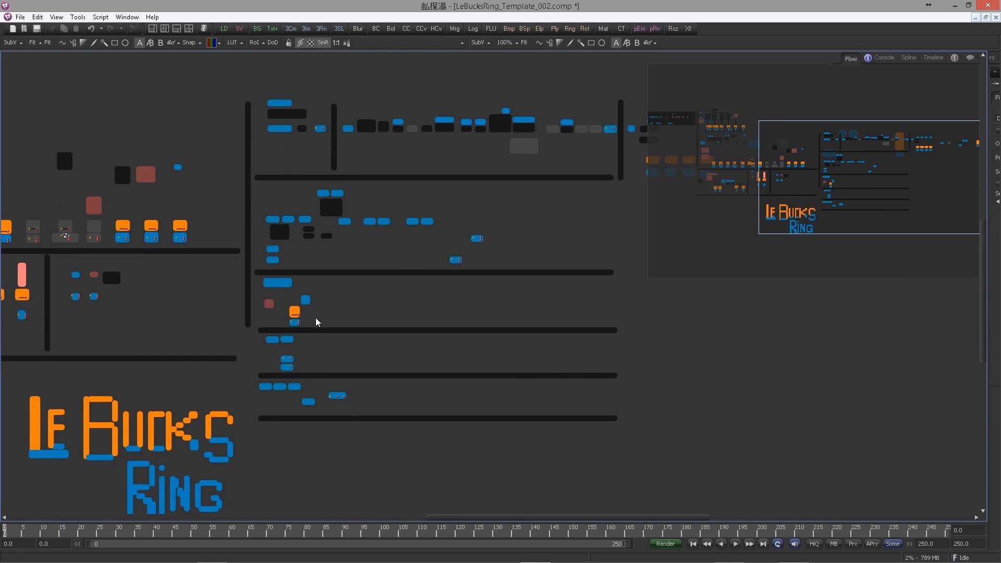
drag(470, 219, 358, 251)
drag(487, 239, 280, 259)
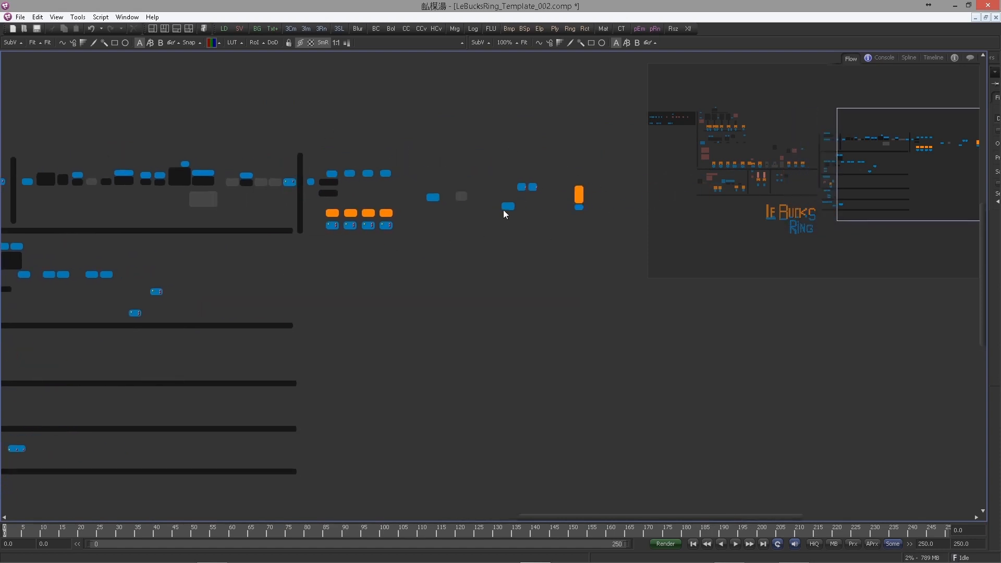
drag(528, 236, 398, 295)
scroll(465, 267, up, 5)
scroll(466, 267, up, 5)
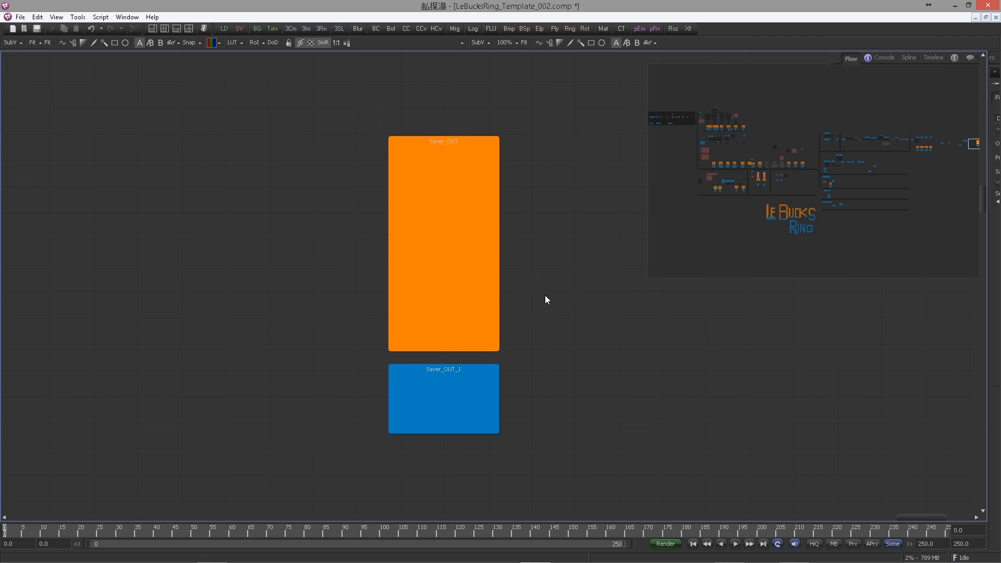
drag(550, 290, 532, 278)
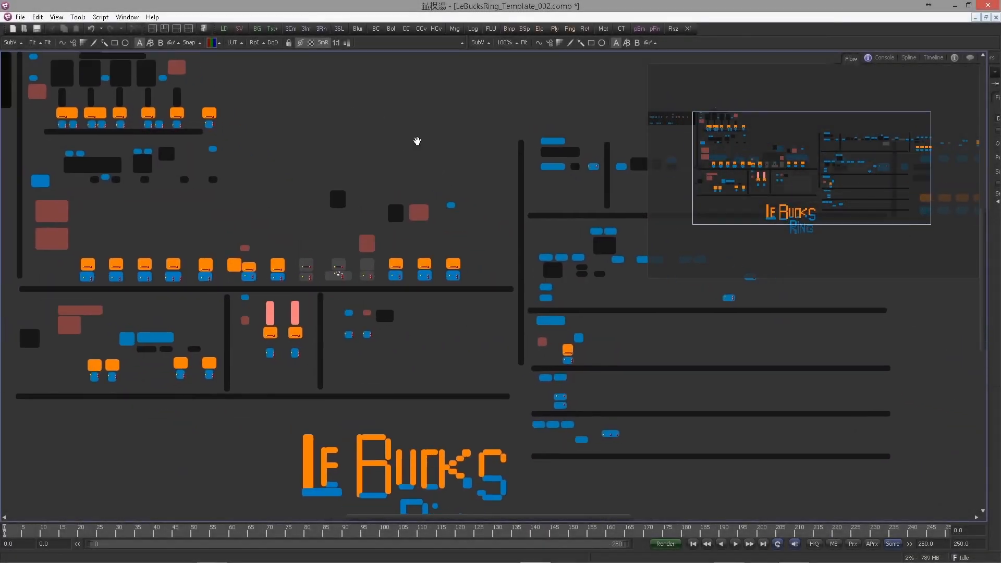
drag(416, 141, 461, 152)
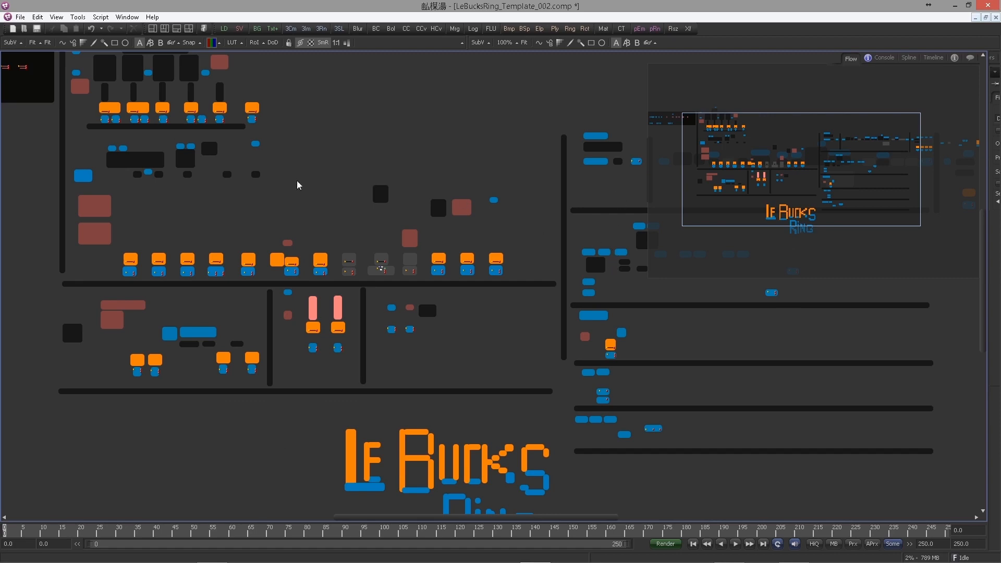
scroll(412, 137, up, 1)
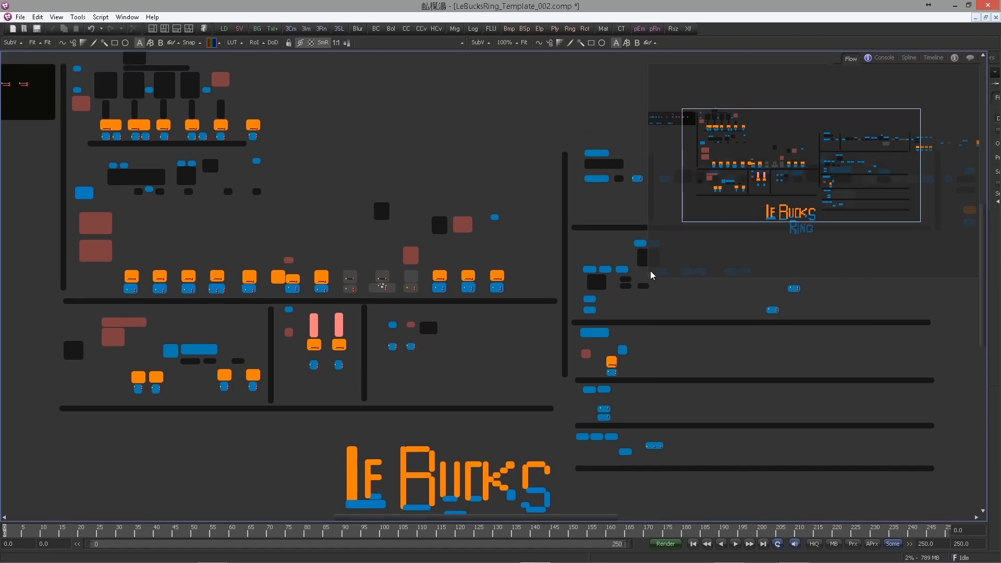
drag(650, 275, 582, 300)
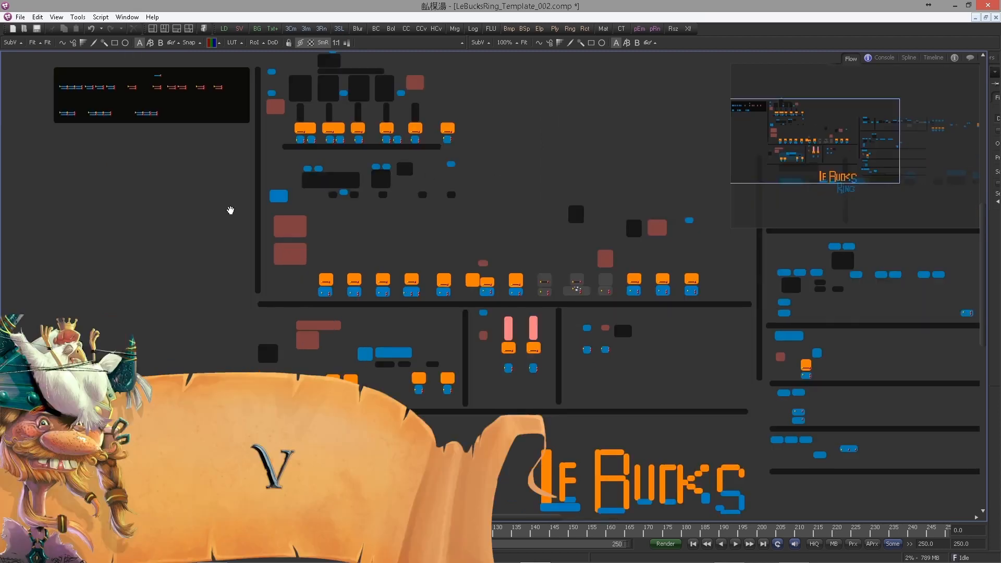
Examine the nodes in the dark input section, from leaf_COLOR_OUT through Camera_OUT to Skull_OUT.
drag(230, 210, 462, 310)
scroll(328, 272, up, 4)
drag(336, 267, 319, 382)
scroll(405, 188, up, 5)
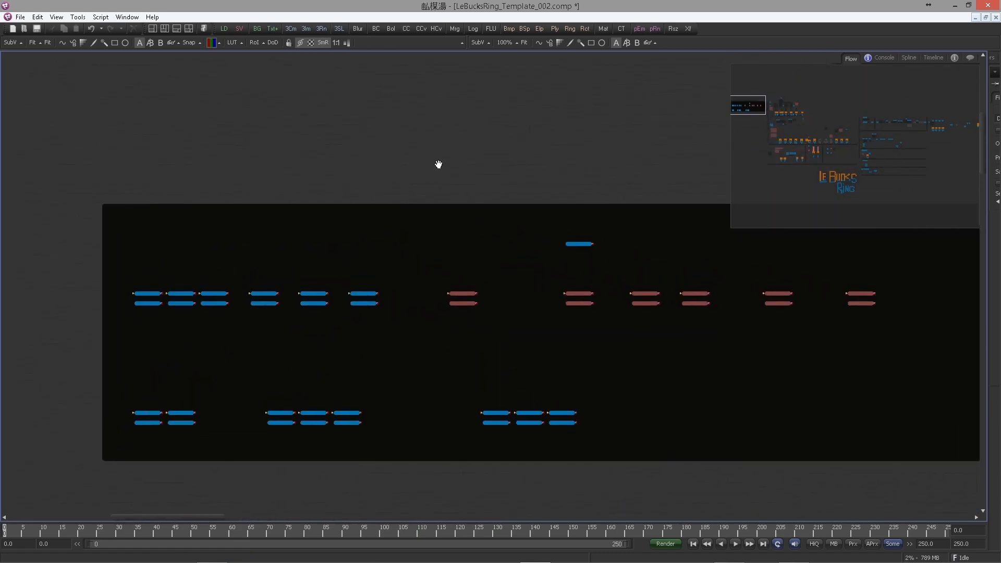
drag(440, 163, 382, 155)
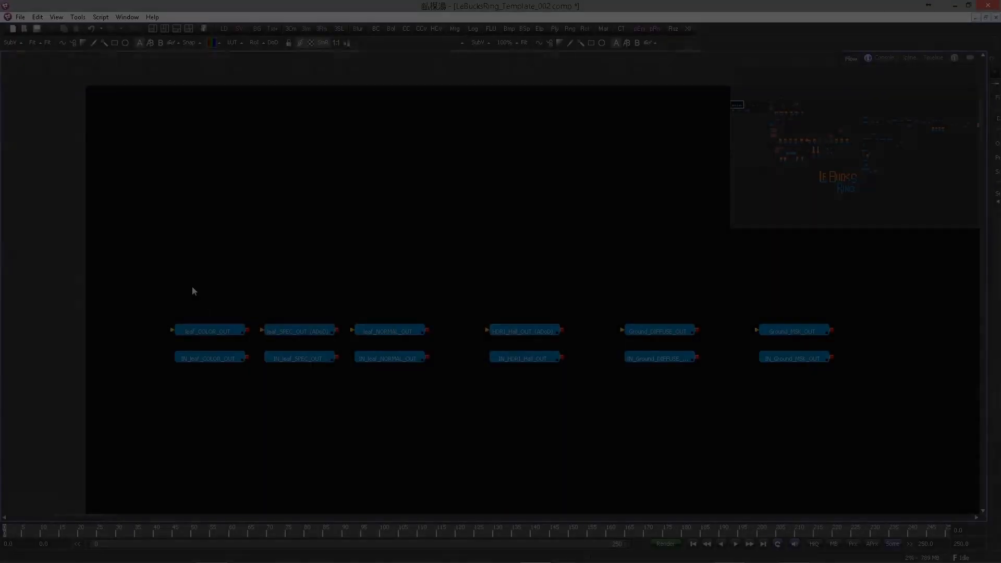
scroll(199, 284, up, 3)
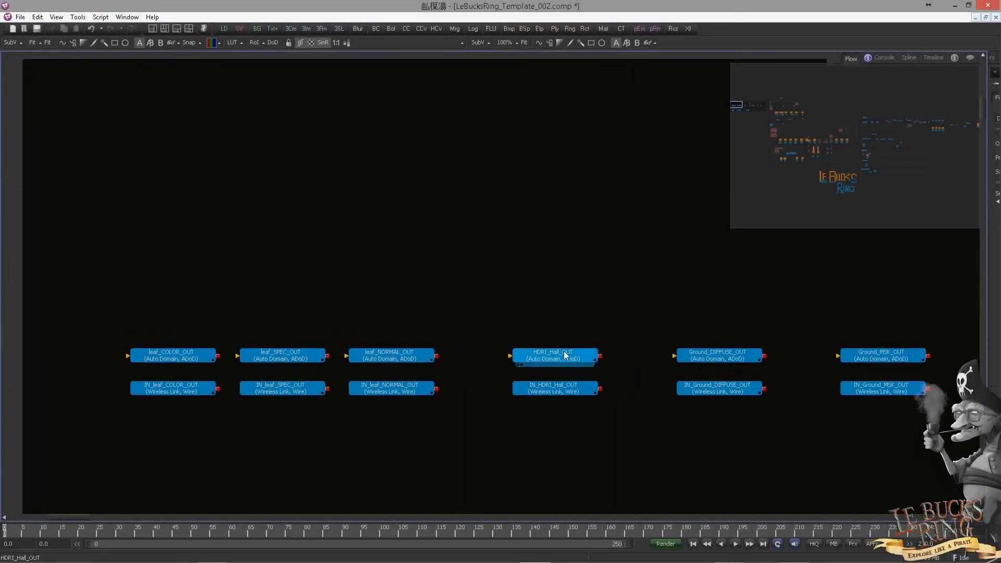
drag(739, 279, 281, 272)
drag(721, 311, 315, 299)
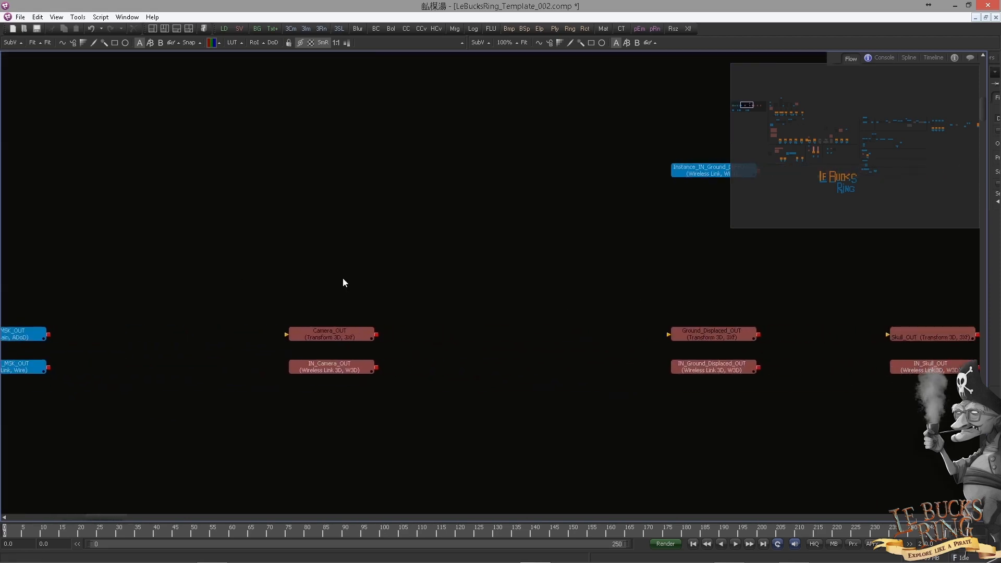
Add a Loader above leaf_COLOR_OUT and load LBR_ALL_text_leave_v001_vma_COLOR.exr from the Leaves texture folder.
drag(419, 275, 689, 303)
scroll(636, 293, down, 4)
drag(360, 244, 556, 285)
scroll(344, 320, up, 5)
scroll(465, 308, down, 1)
drag(451, 291, 458, 341)
scroll(466, 318, up, 2)
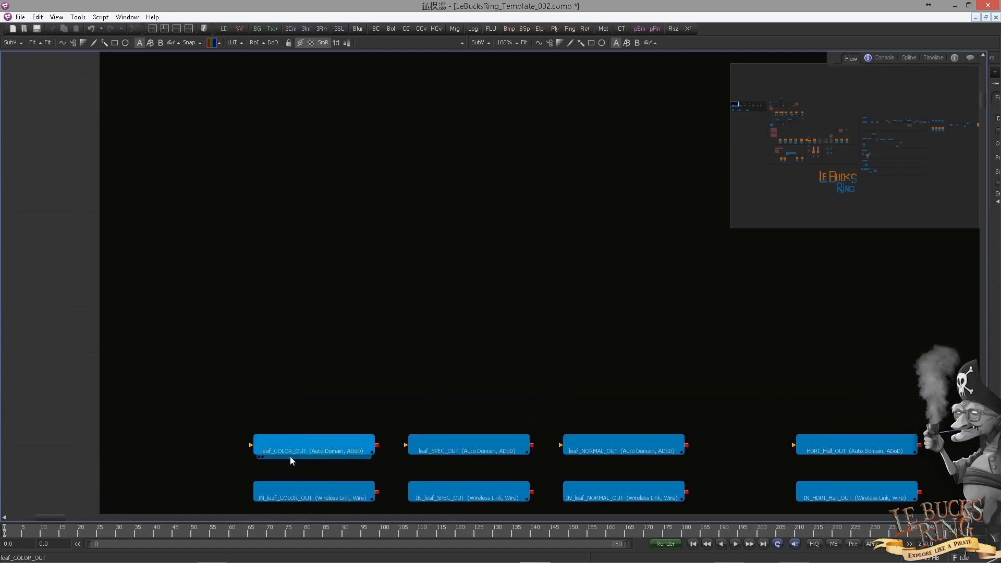
drag(224, 28, 319, 391)
click(592, 126)
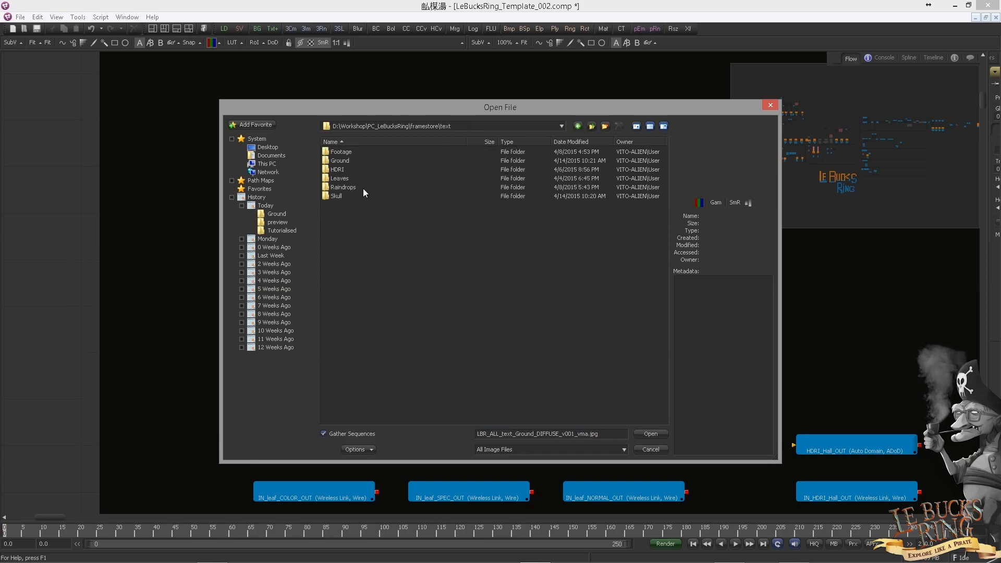
double_click(338, 178)
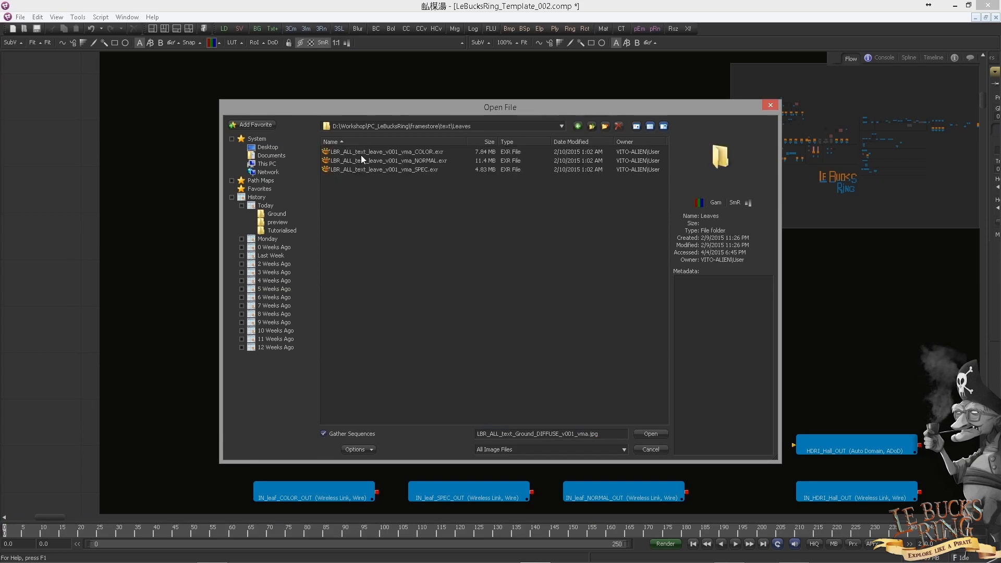
double_click(420, 150)
Make room for the image viewers above the flow and hide the flow's navigator overview.
drag(336, 399, 333, 271)
click(396, 135)
drag(436, 53, 458, 198)
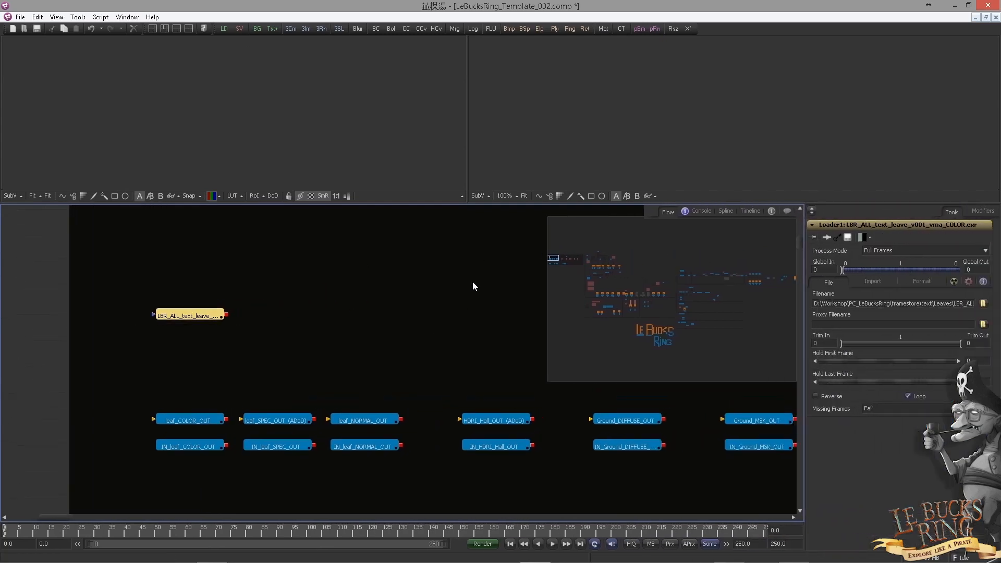
key(v)
scroll(320, 353, up, 2)
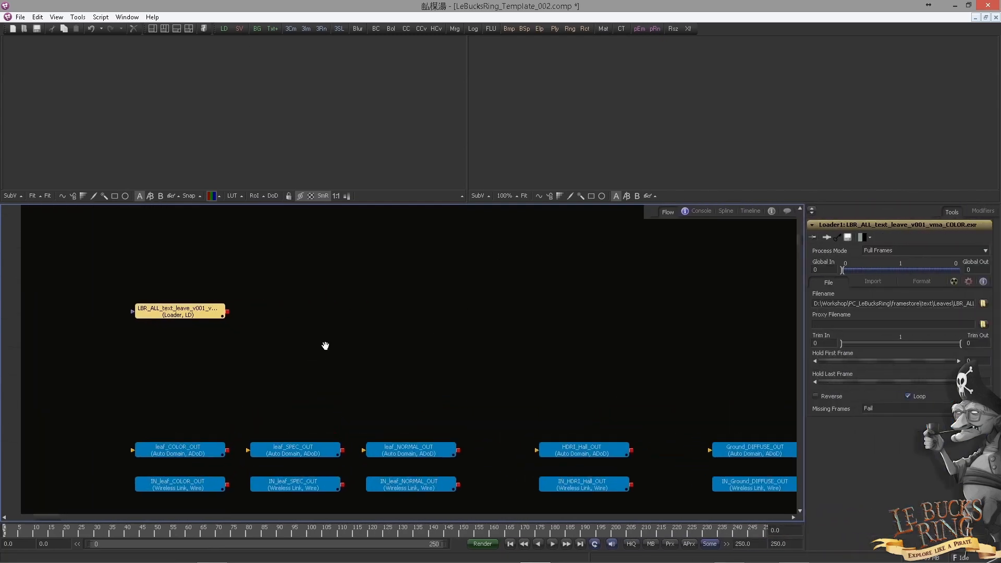
Display the leaf color Loader in the left viewer and enlarge that viewer in width and height.
drag(264, 294, 276, 193)
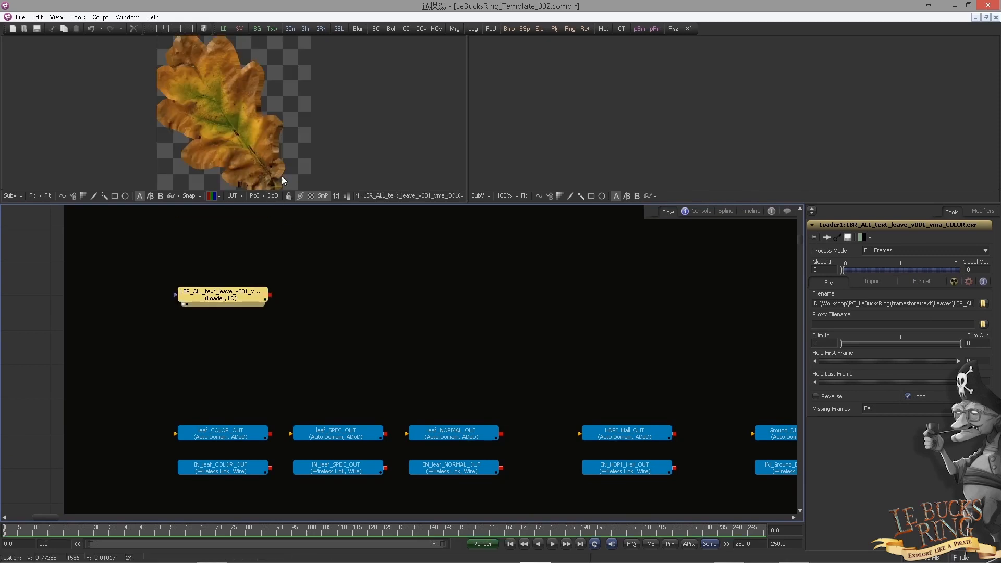
drag(466, 159, 605, 149)
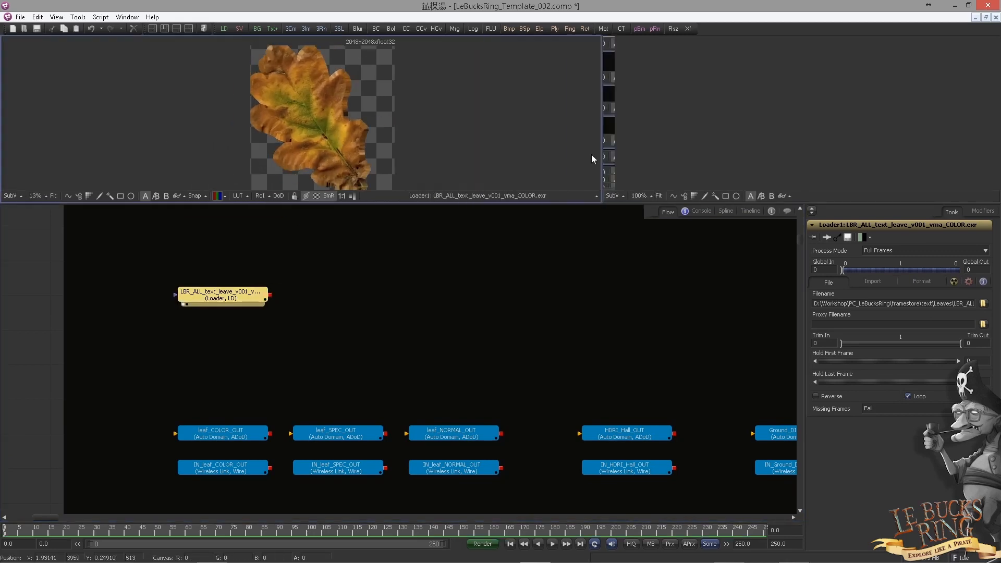
drag(299, 316, 300, 352)
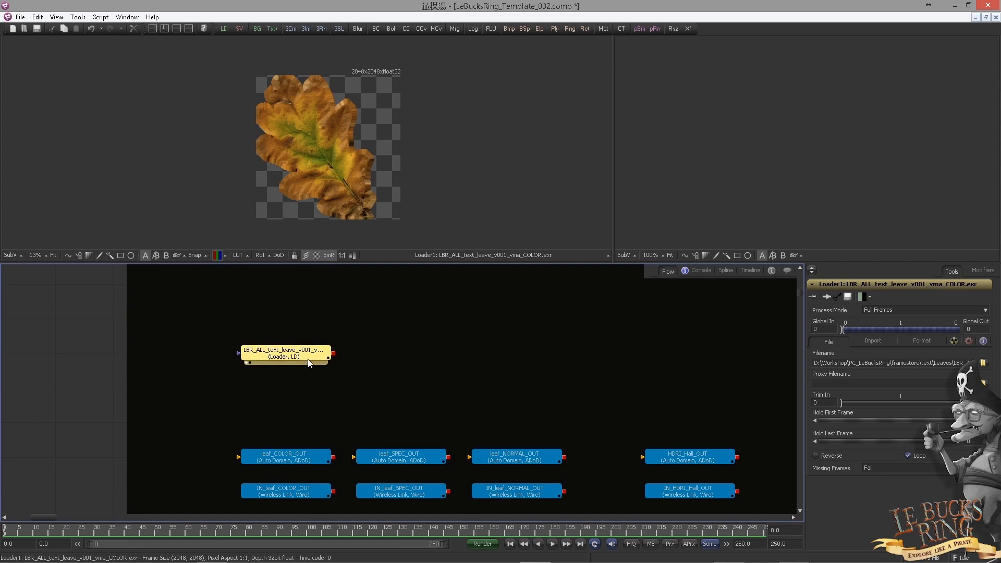
drag(340, 189, 335, 187)
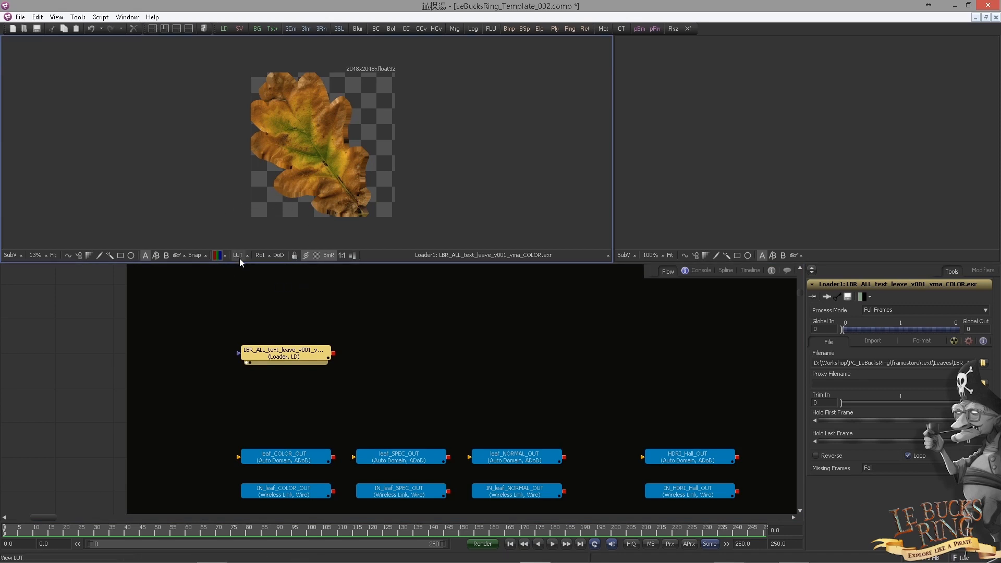
Switch the left viewer to the Gamut View LUT and set its output space to sRGB.
click(248, 256)
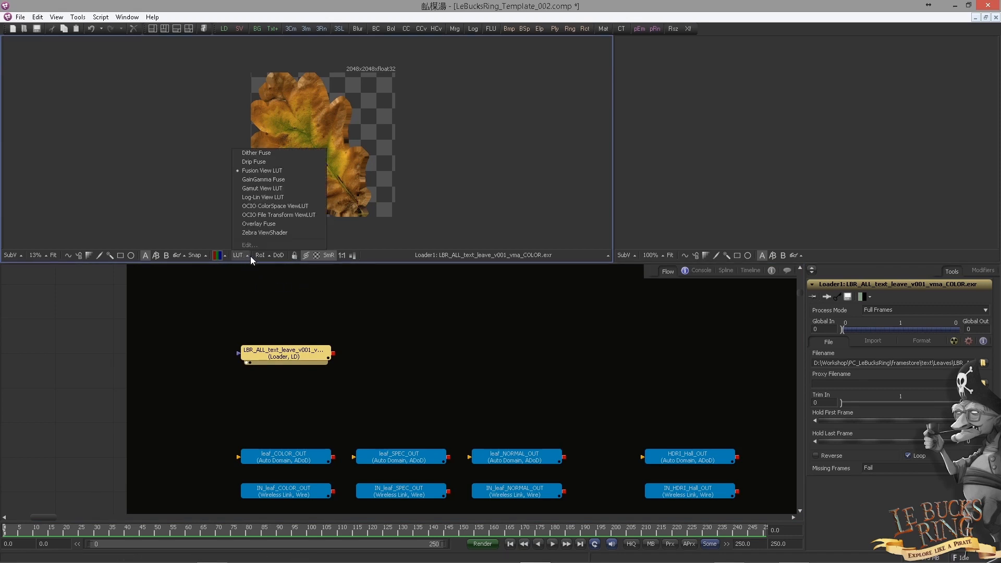
click(257, 188)
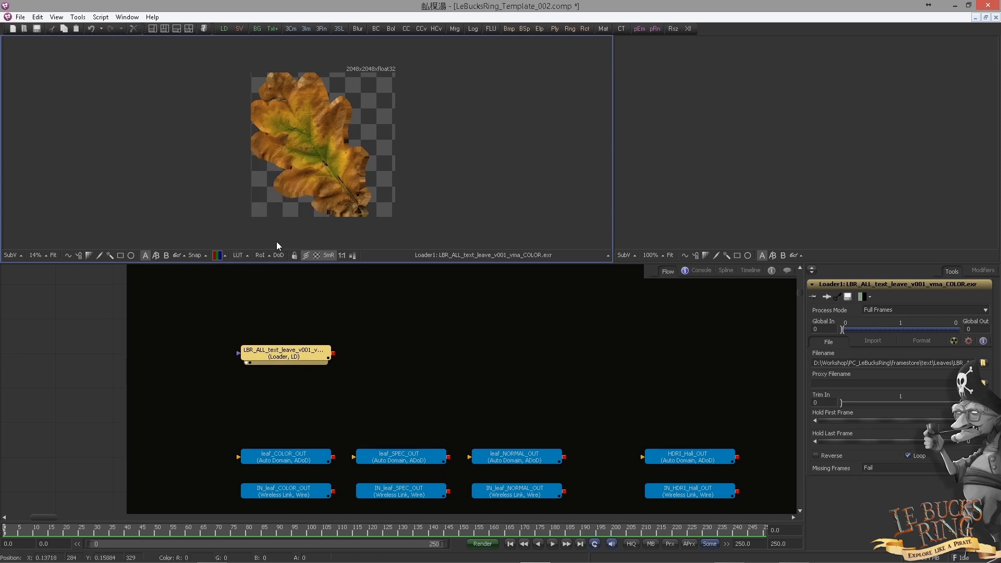
click(247, 255)
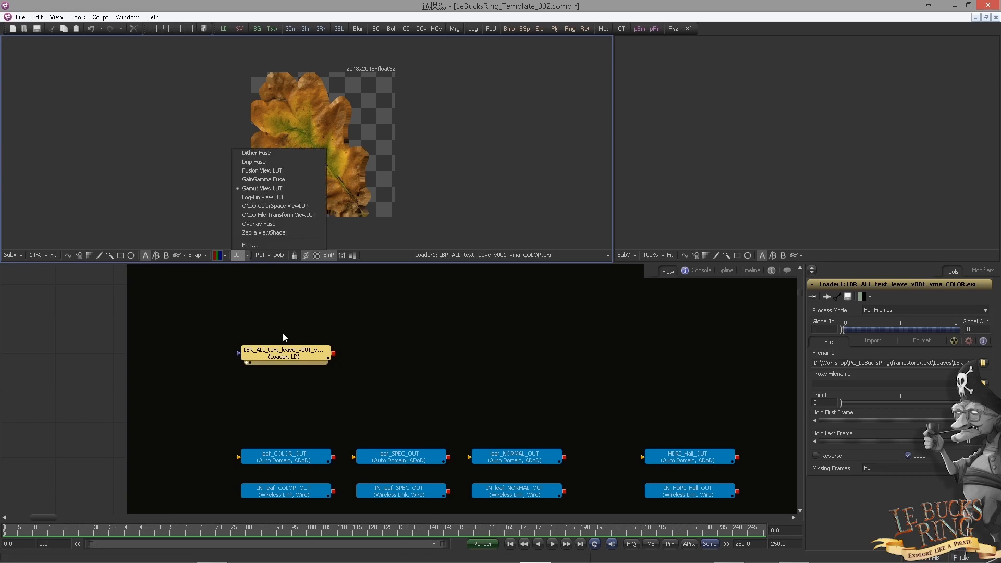
click(249, 245)
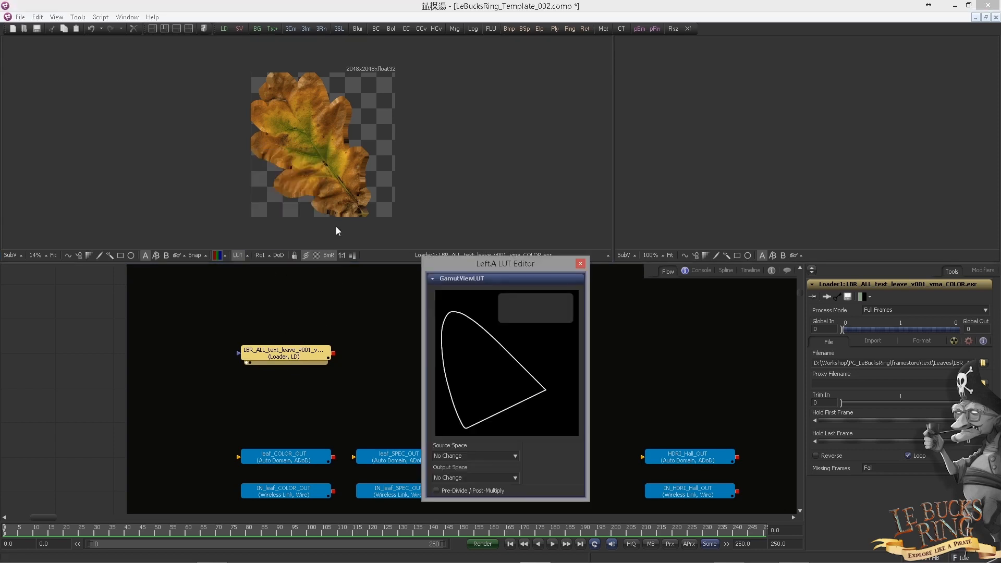
click(455, 478)
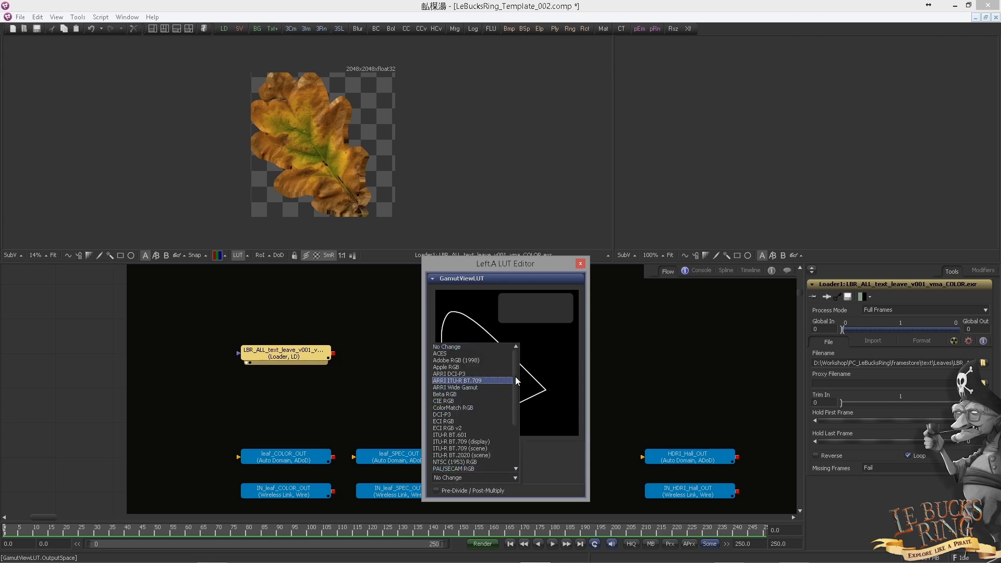
click(448, 455)
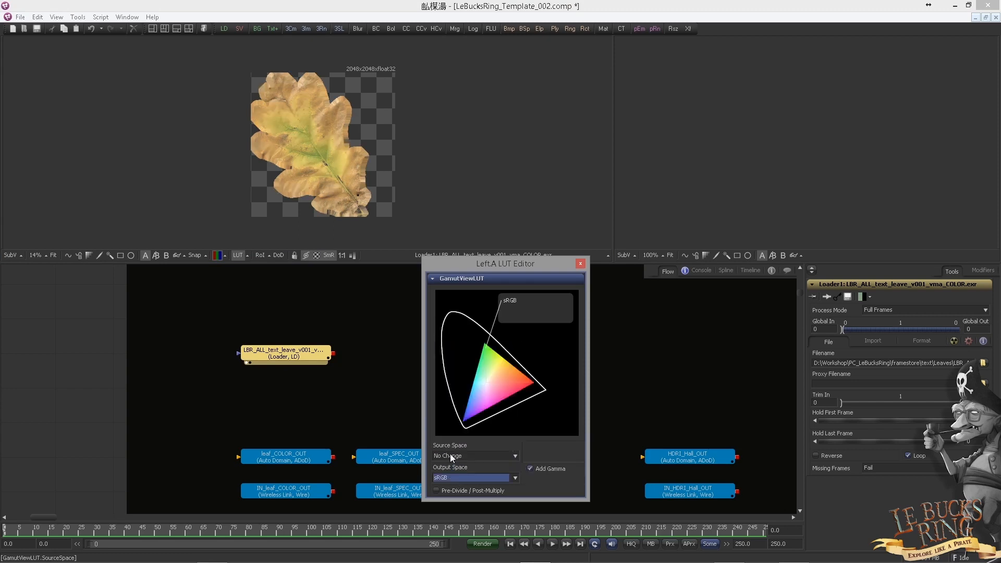
click(581, 264)
Move the leaf color Loader up, add a Gamut tool after it, and place the tool directly below the Loader.
drag(285, 355, 286, 321)
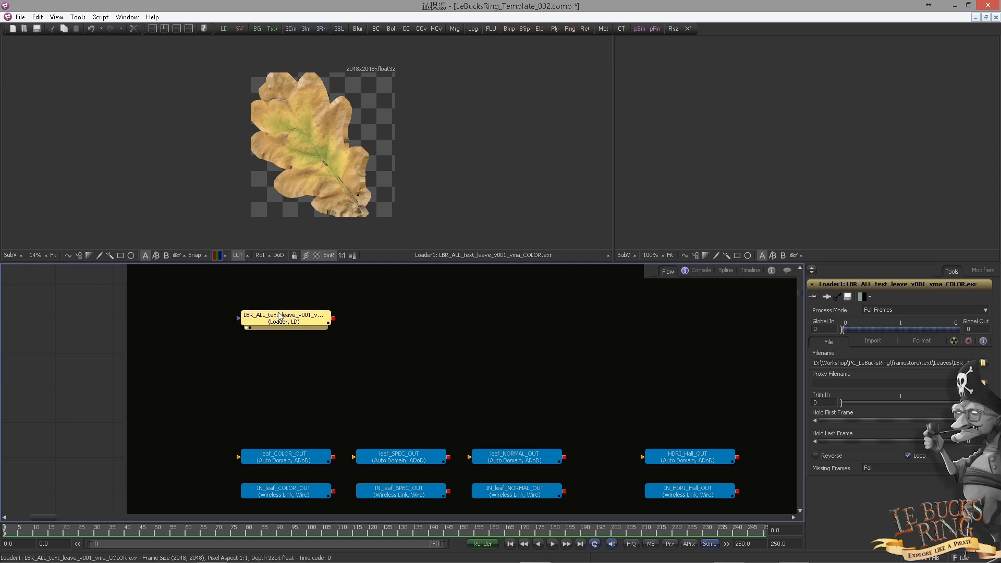
key(ctrl+space)
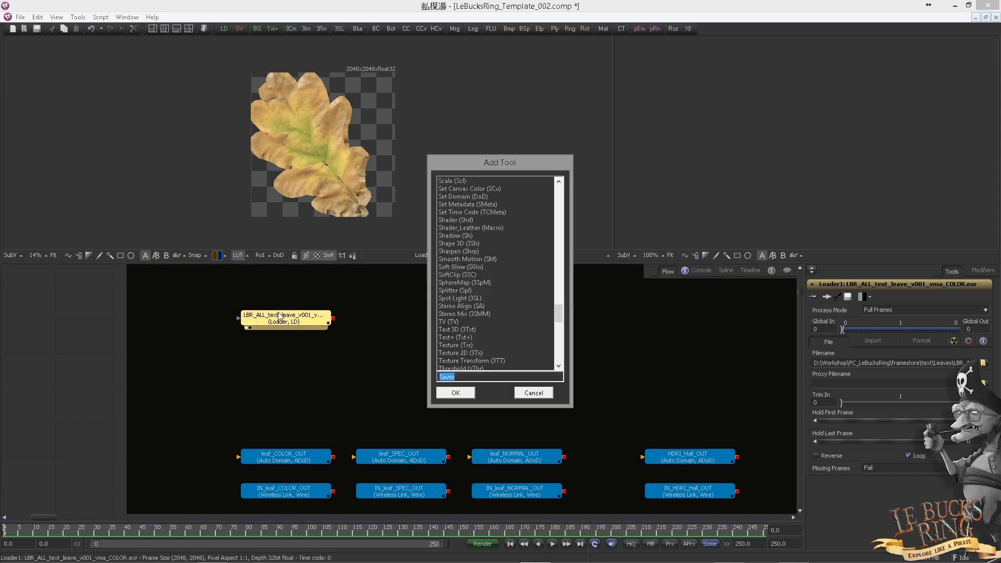
text(ggamut)
key(BackSpace)
key(BackSpace)
key(BackSpace)
key(BackSpace)
key(BackSpace)
text(amut)
key(Return)
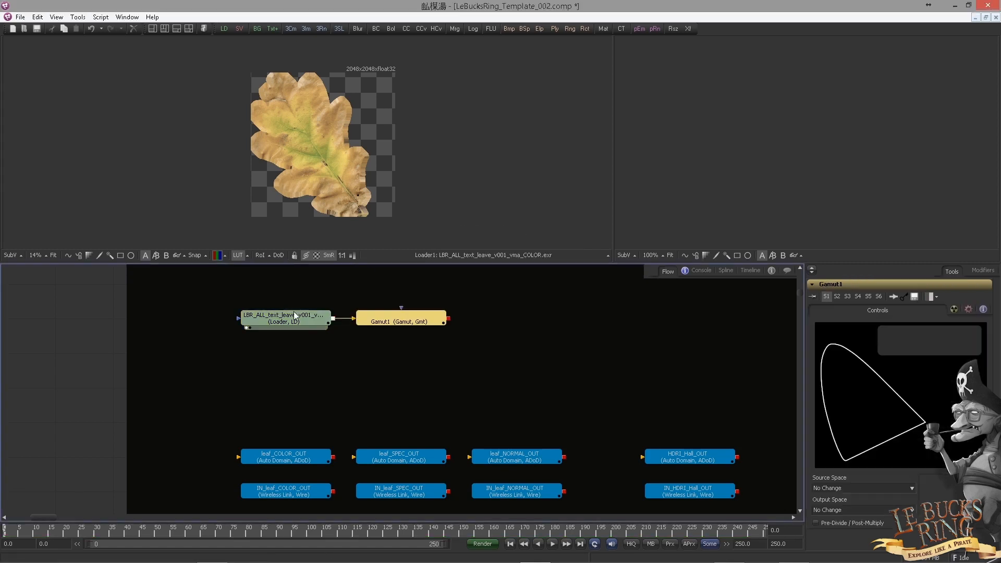
drag(399, 316, 288, 353)
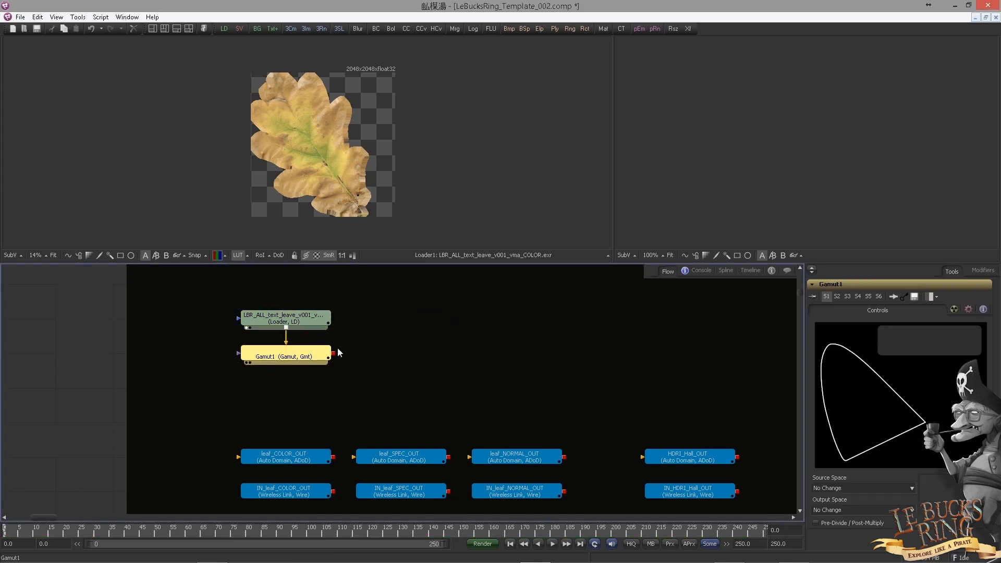
Set the Gamut tool's source space to sRGB and display its result in the left viewer.
click(830, 488)
scroll(845, 448, down, 5)
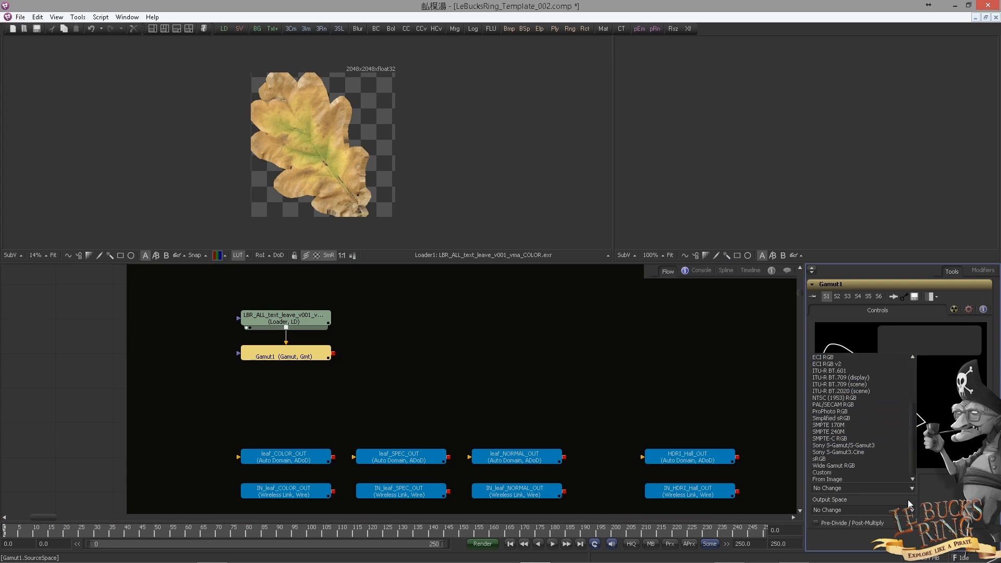
click(821, 458)
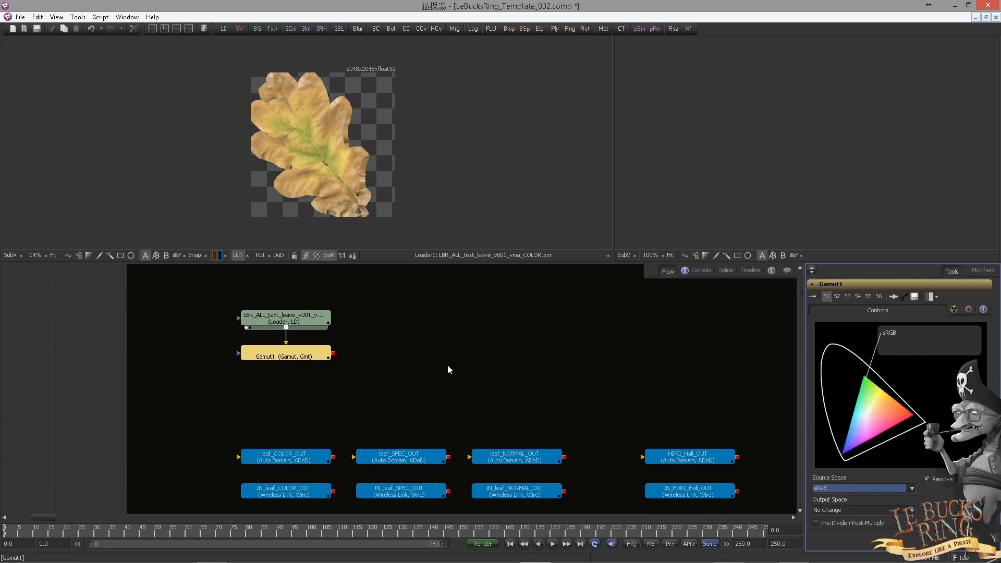
drag(297, 361, 334, 208)
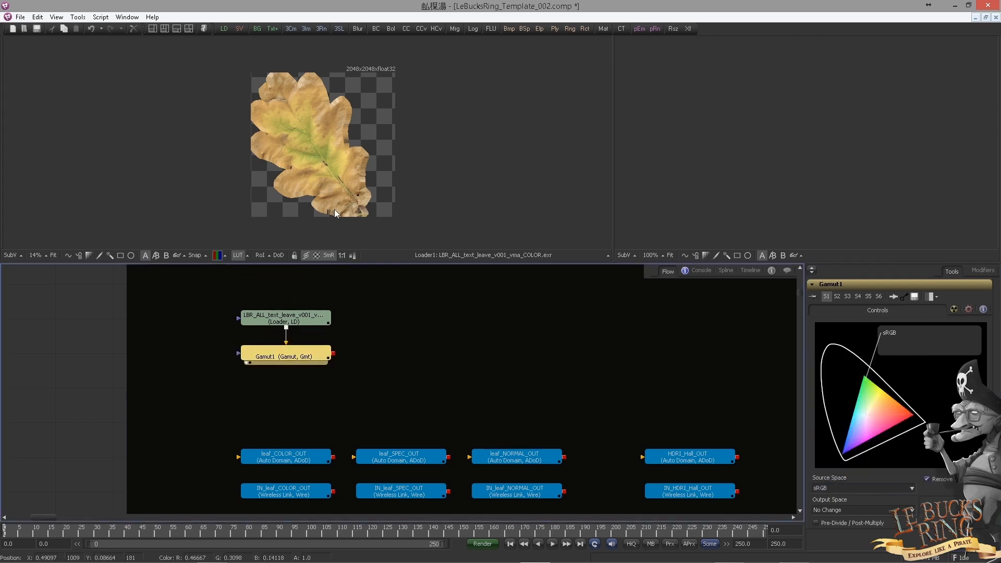
Move the leaf color Loader further up and connect the Gamut tool's output to leaf_COLOR_OUT.
click(363, 356)
drag(299, 318, 321, 285)
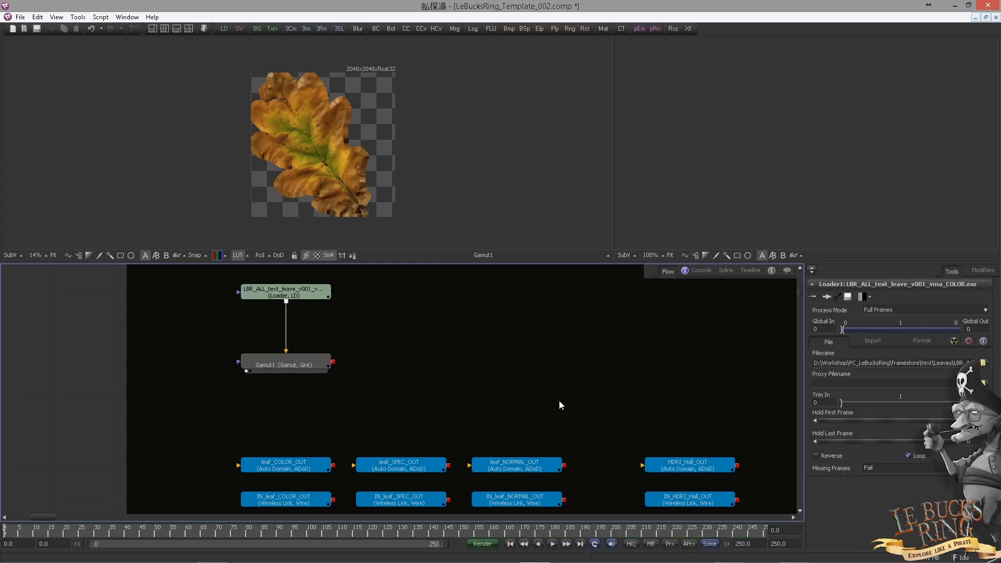
click(302, 368)
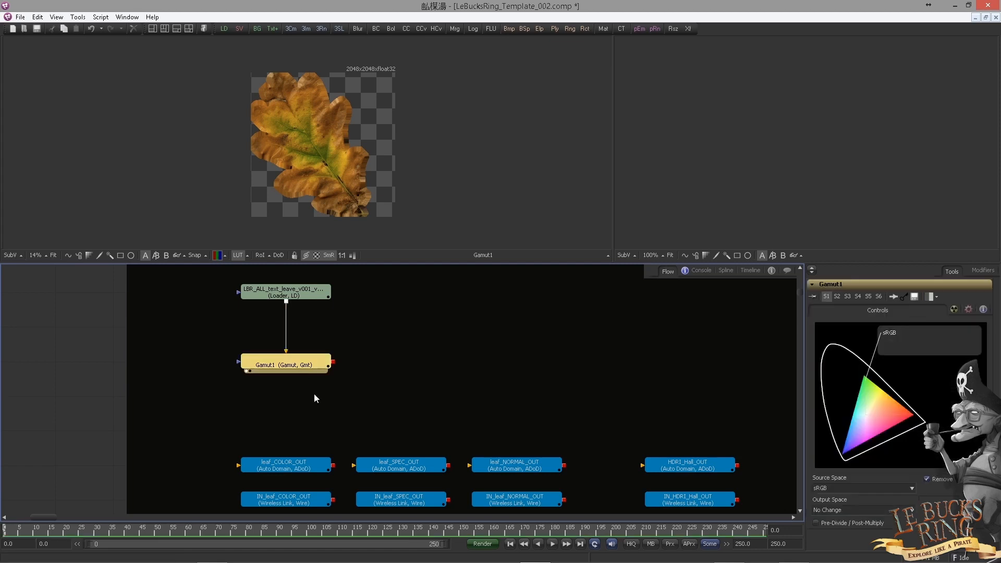
scroll(301, 368, down, 1)
drag(334, 346, 315, 437)
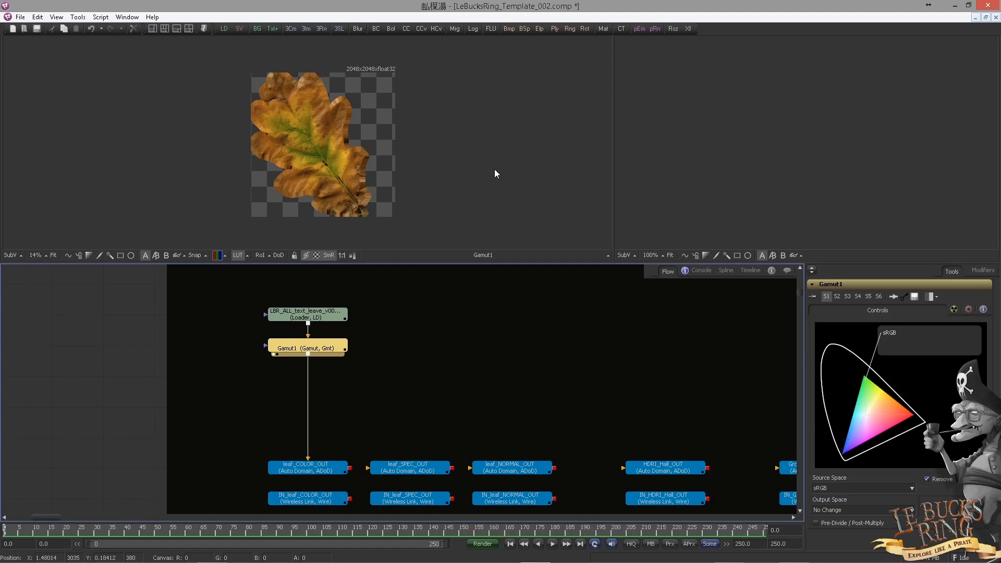
Add a Loader for LBR_ALL_text_leave_v001_vma_SPEC.exr beside the leaf color Loader, above leaf_SPEC_OUT.
click(326, 322)
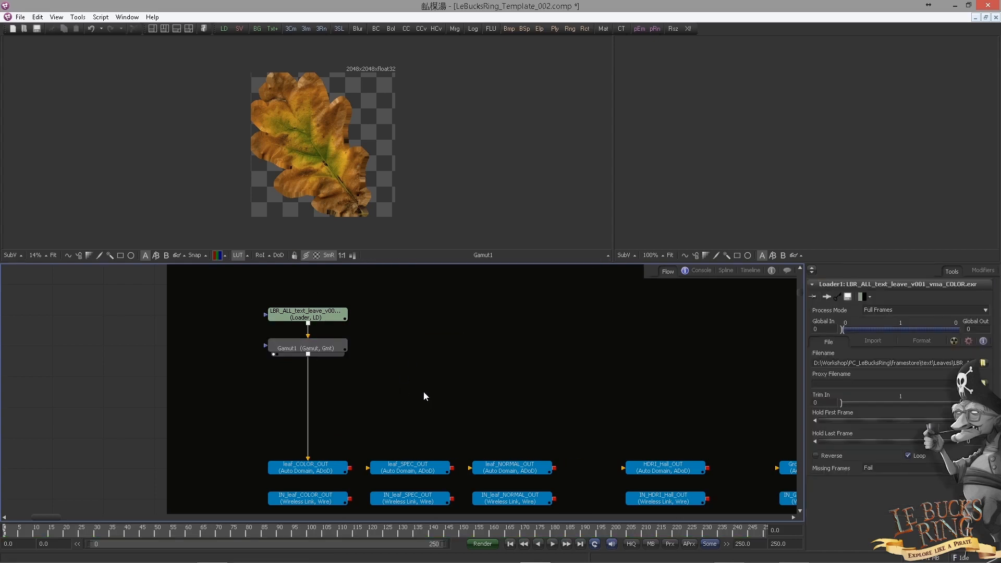
drag(224, 28, 409, 314)
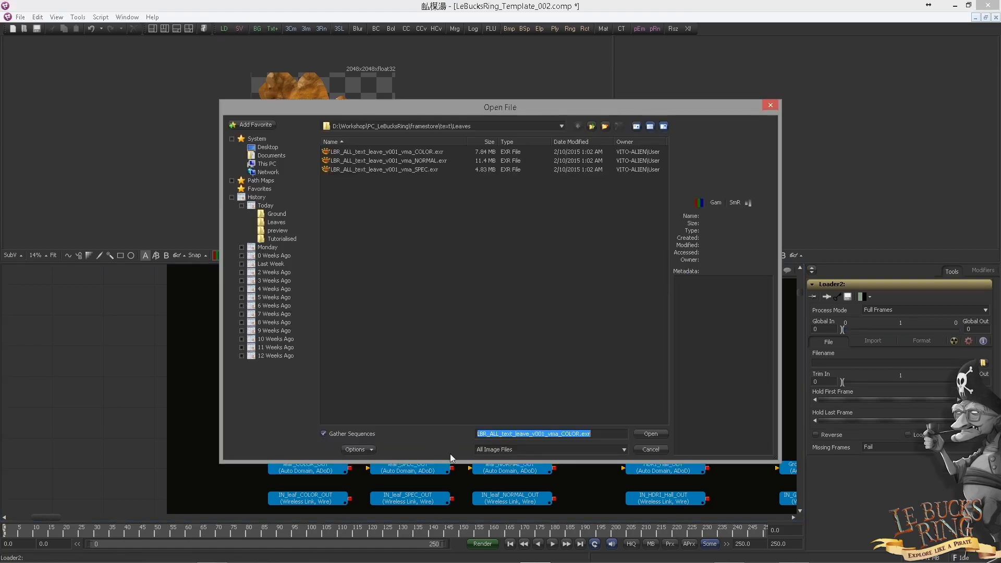
double_click(417, 170)
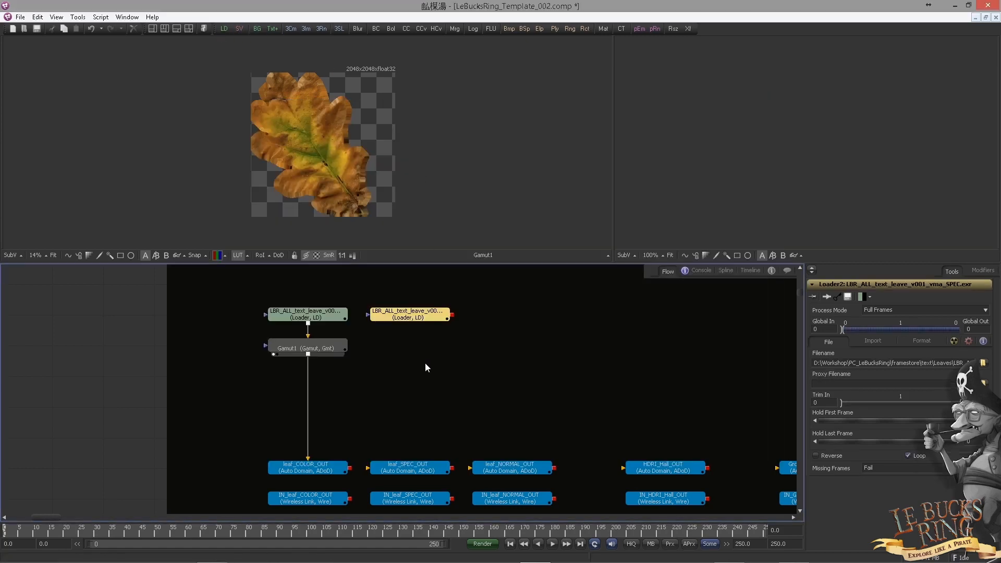
Connect the leaf specular Loader to leaf_SPEC_OUT and display it in the left viewer.
drag(451, 315, 430, 467)
click(416, 296)
drag(428, 315, 387, 189)
click(422, 320)
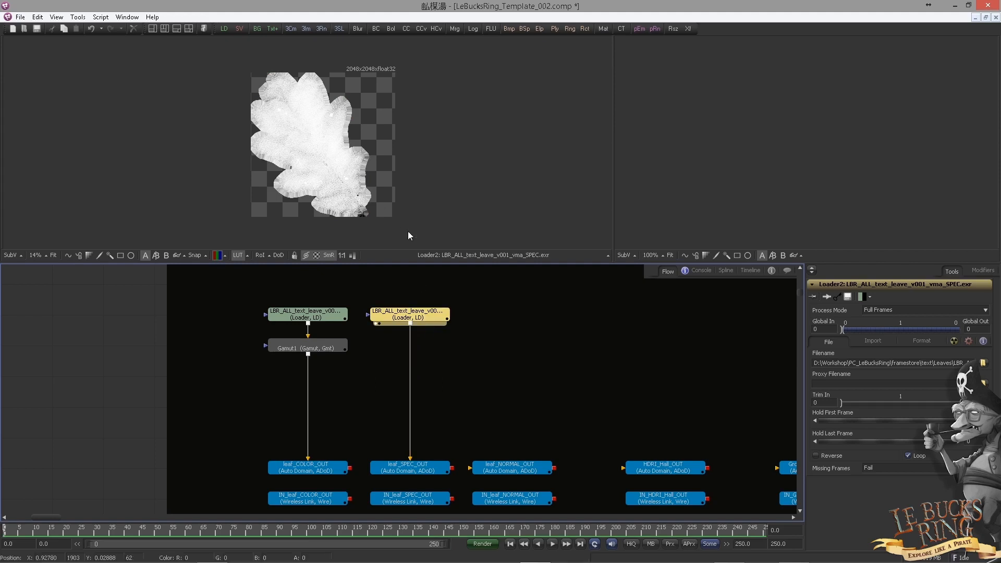
Insert a copy of the sRGB Gamut tool after the leaf specular Loader and display its result up close in the left viewer.
click(323, 349)
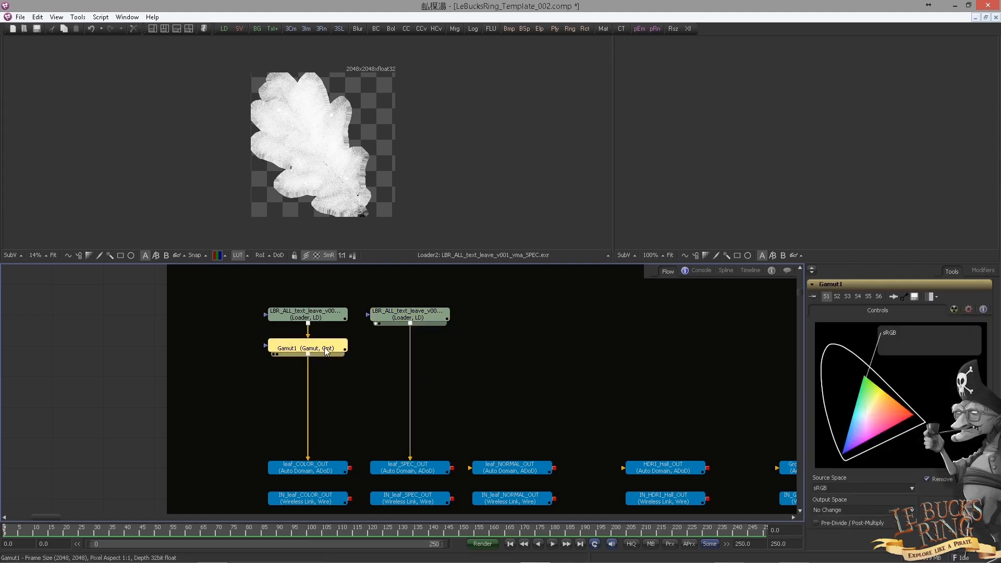
click(392, 318)
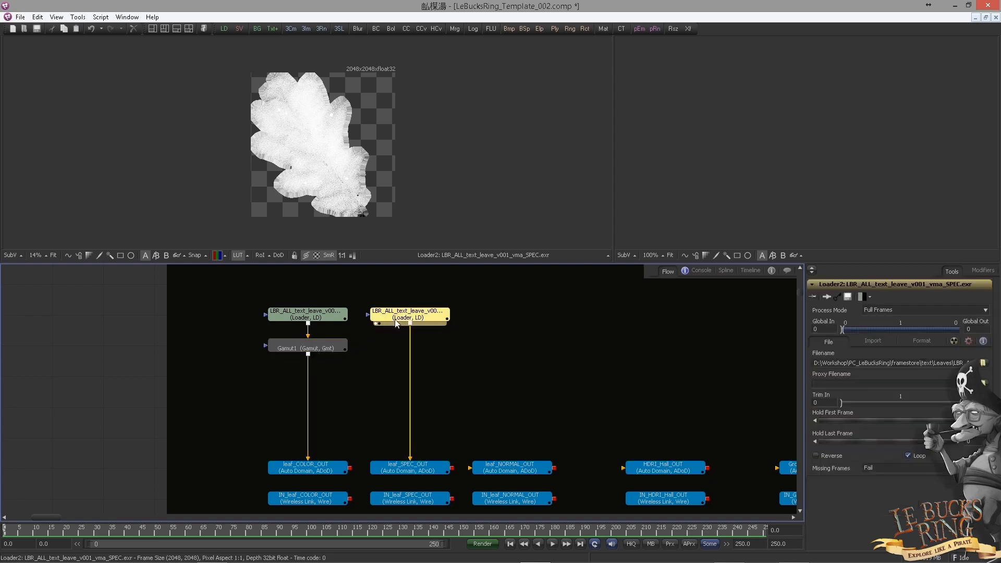
key(ctrl+v)
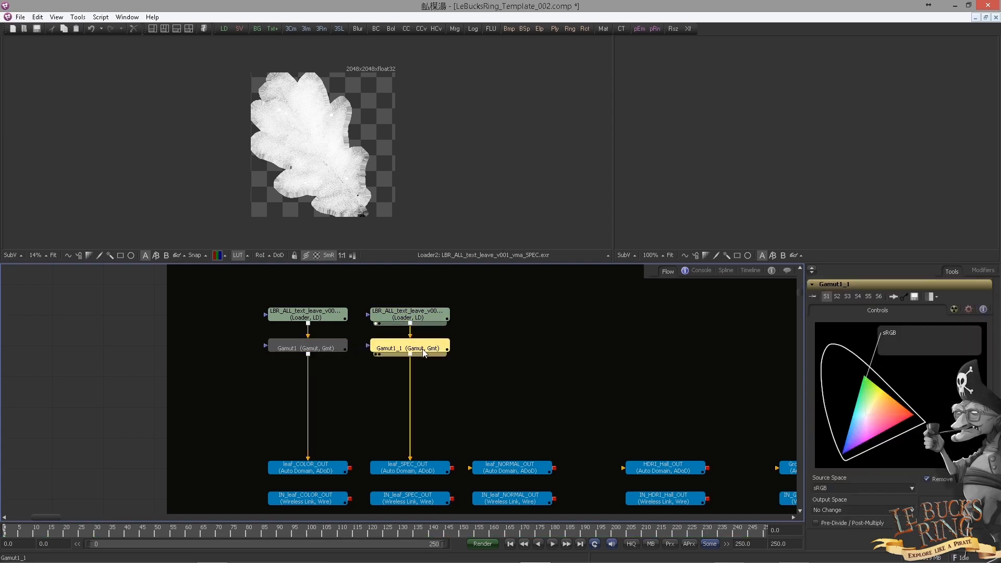
drag(410, 348, 438, 237)
scroll(327, 159, up, 5)
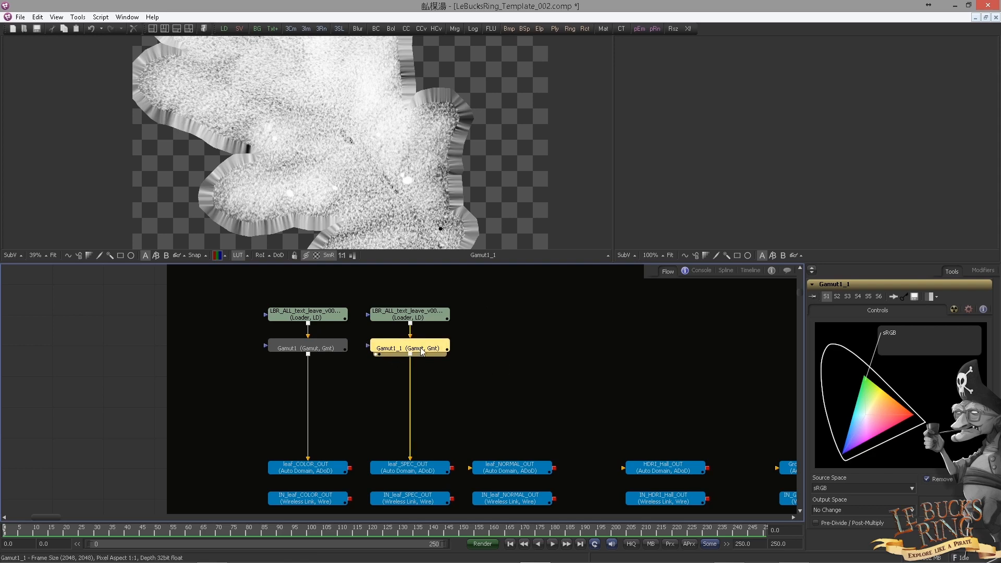
Add a Channel Booleans tool after the specular Gamut tool and set its To Alpha channel to Red BG.
key(ctrl+space)
text(channel)
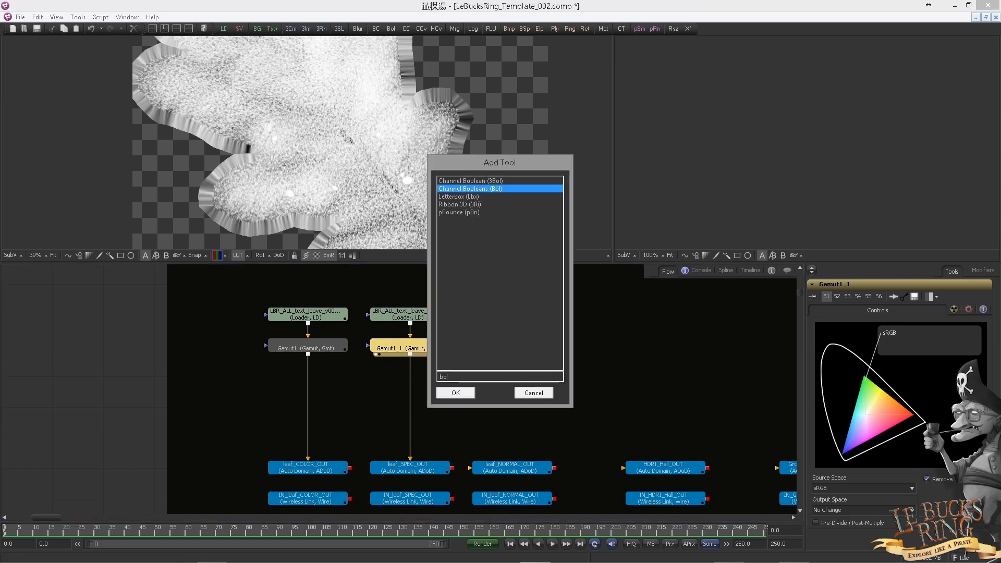
key(Return)
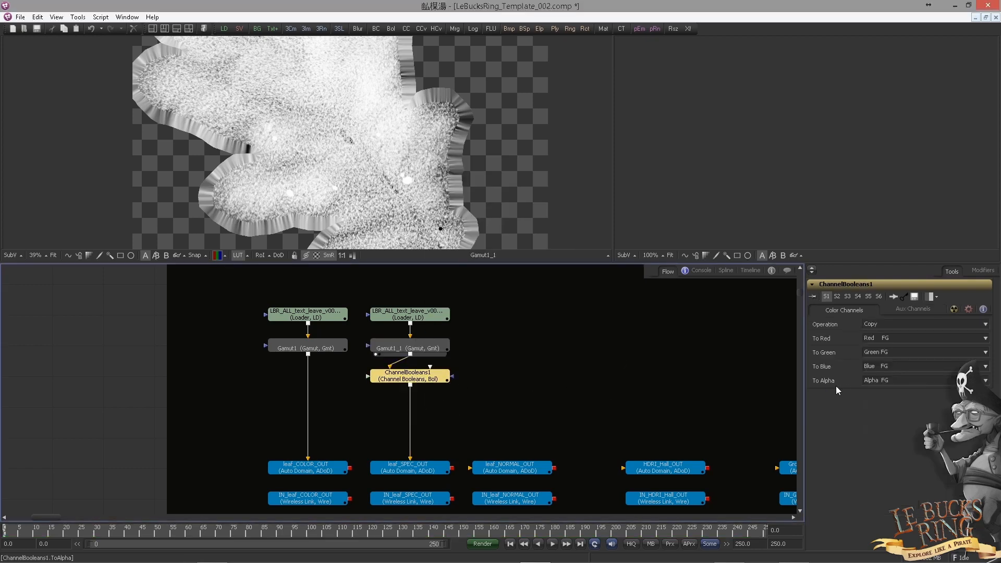
click(905, 380)
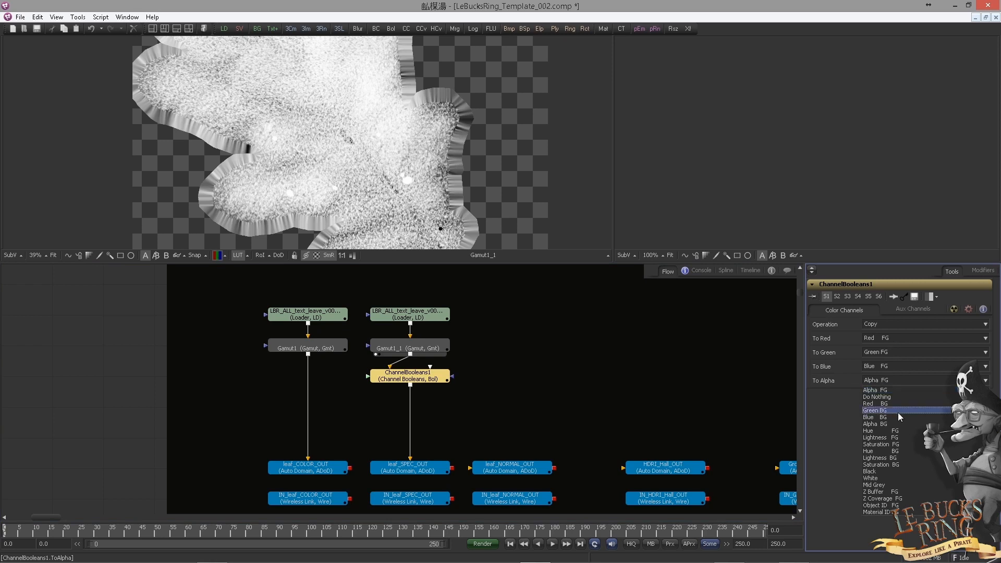
click(881, 403)
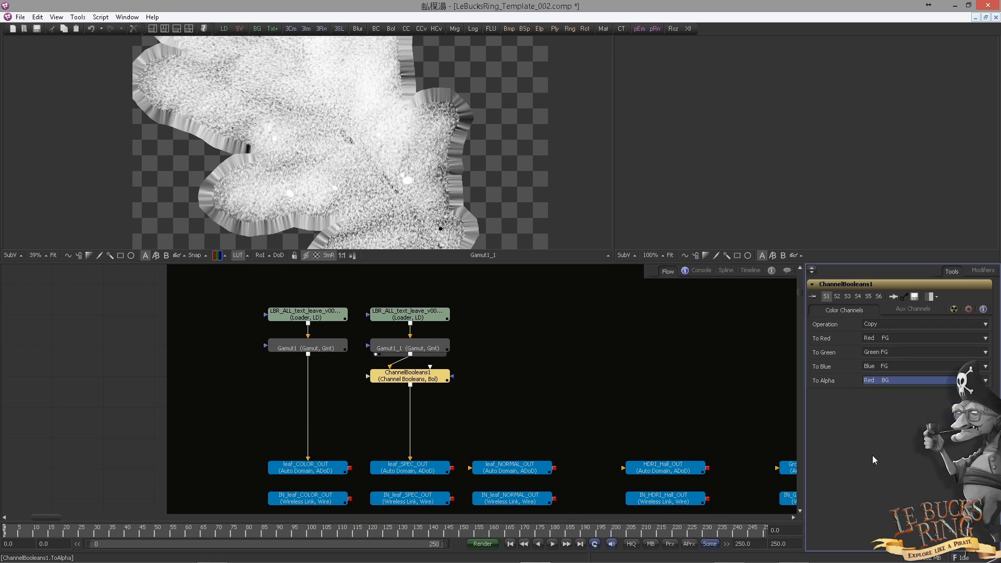
Display the Channel Booleans result in the left viewer and inspect the specular texture's pixel values up close.
drag(436, 384, 398, 207)
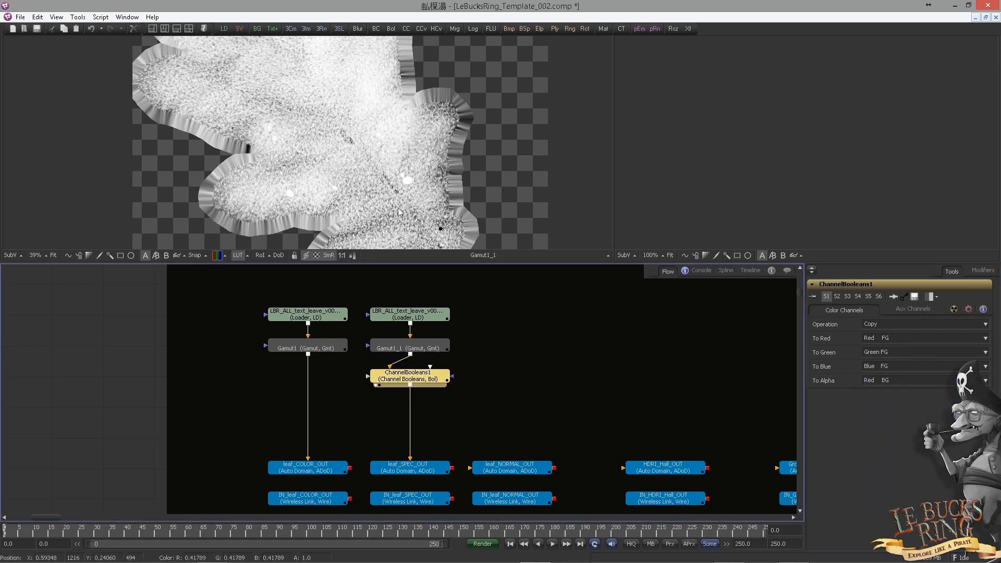
scroll(425, 193, up, 5)
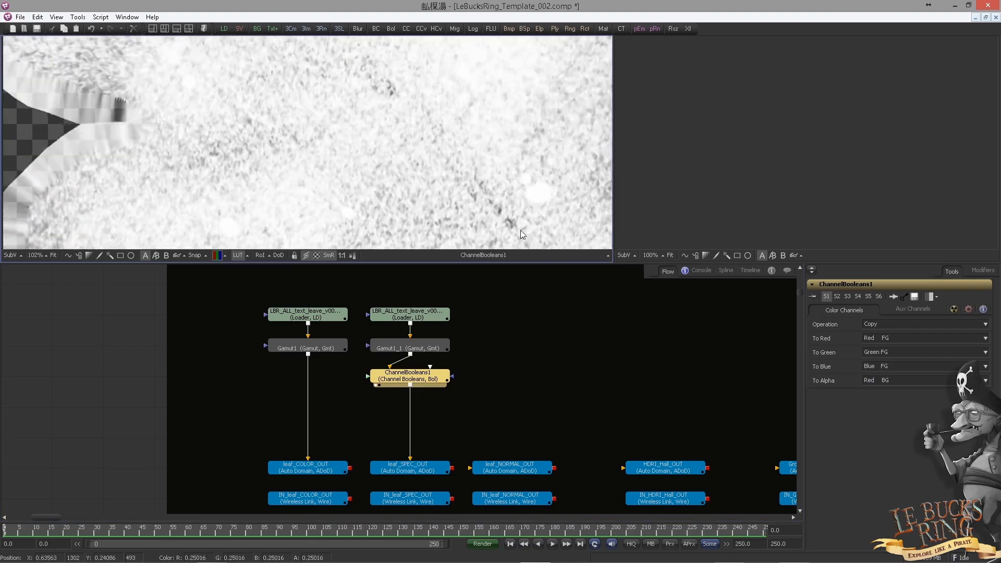
scroll(469, 209, down, 6)
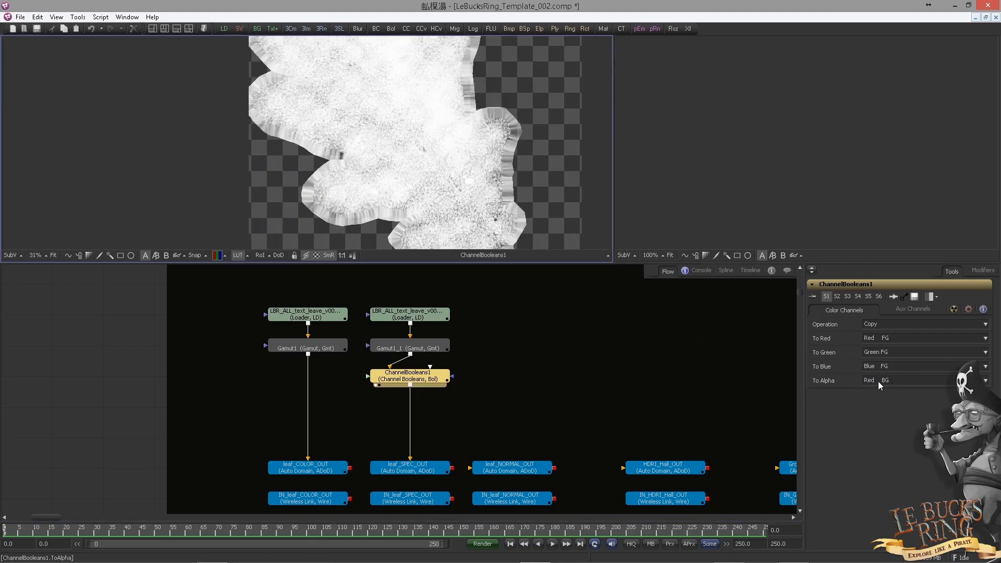
Add a Loader for LBR_ALL_text_leave_v001_vma_NORMAL.exr beside the specular Loader, above leaf_NORMAL_OUT.
click(537, 406)
scroll(536, 405, down, 1)
drag(536, 406, 431, 412)
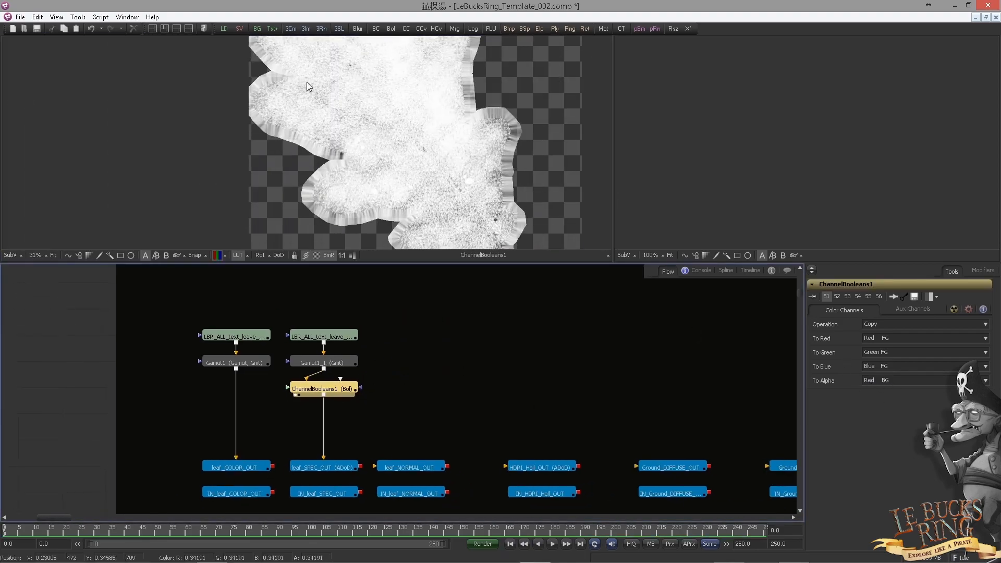
click(224, 29)
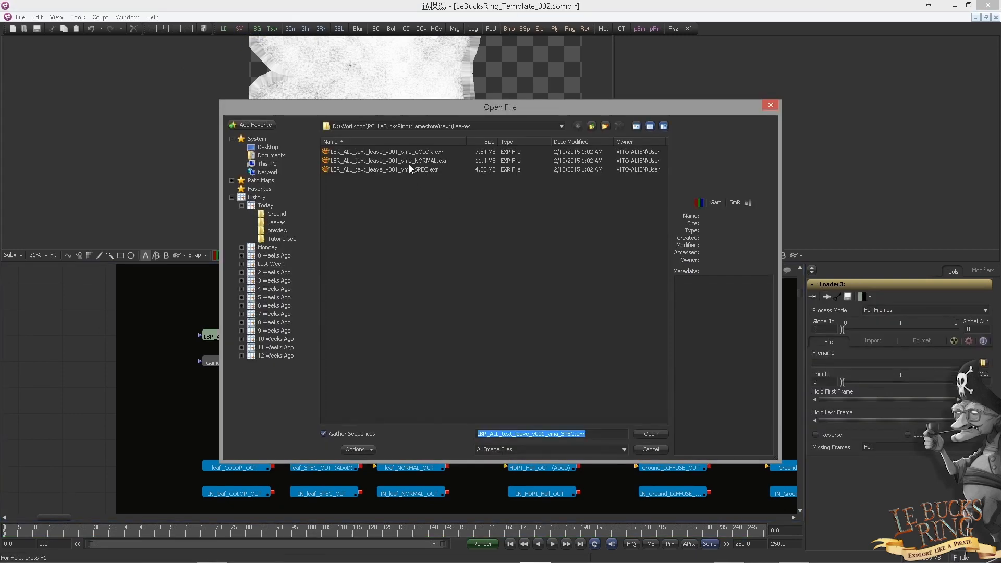
click(410, 163)
double_click(410, 162)
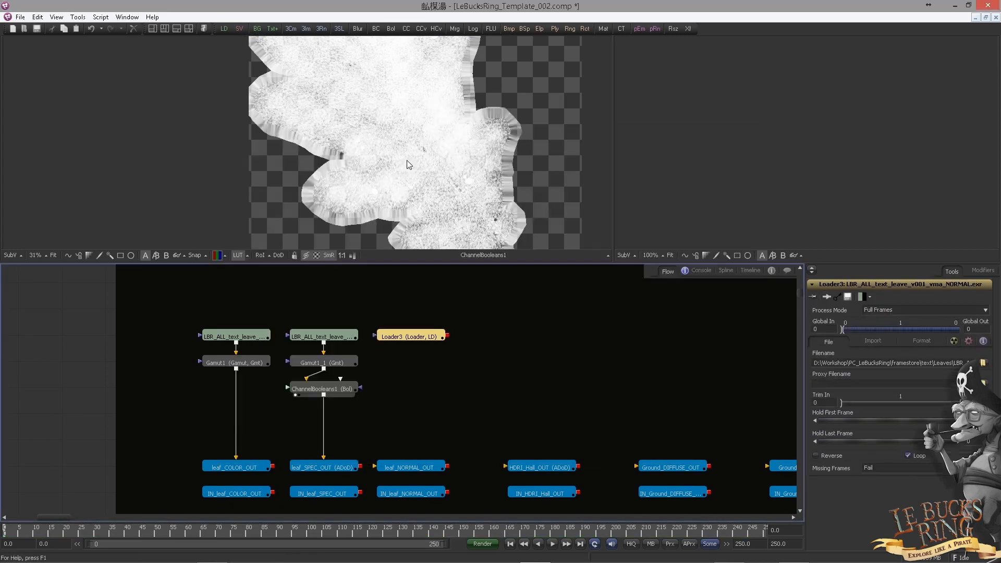
Display the leaf normal Loader in the left viewer and connect it to leaf_NORMAL_OUT.
key(1)
drag(447, 336, 425, 471)
click(432, 359)
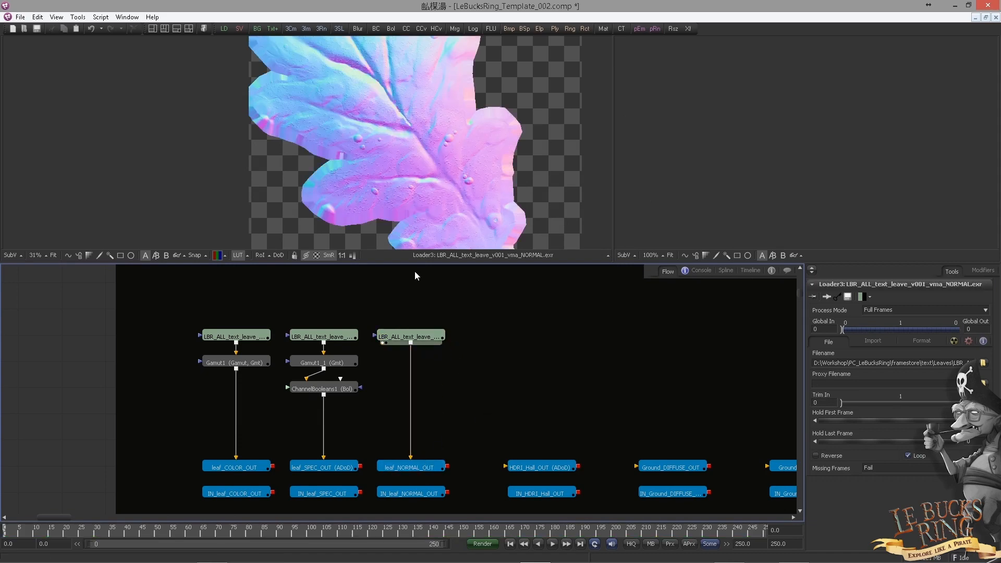
click(418, 337)
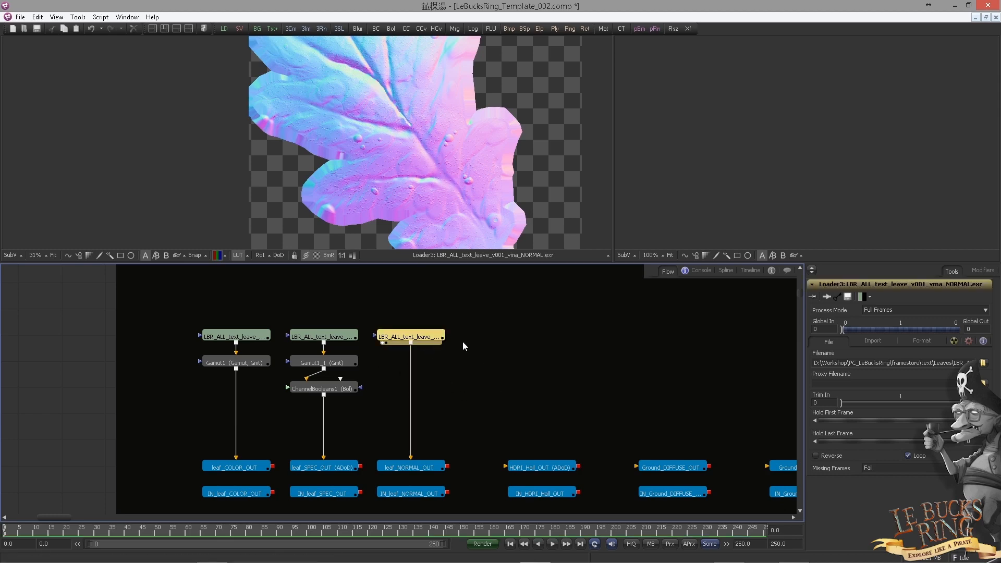
Add a Loader above HDRI_Hall_OUT and load Hall.hdr from the HDRI texture folder.
scroll(467, 352, down, 2)
scroll(467, 351, up, 5)
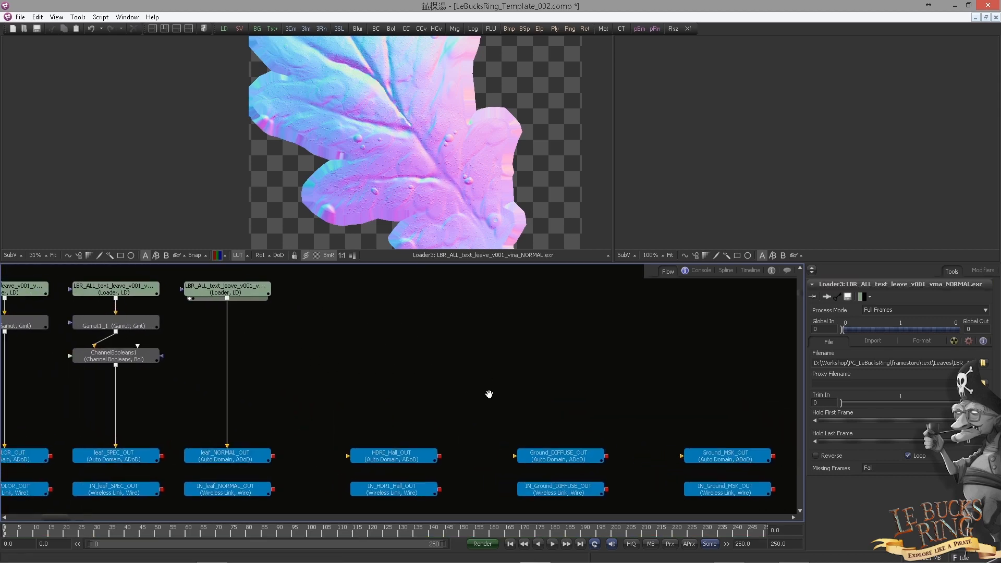
drag(223, 29, 397, 294)
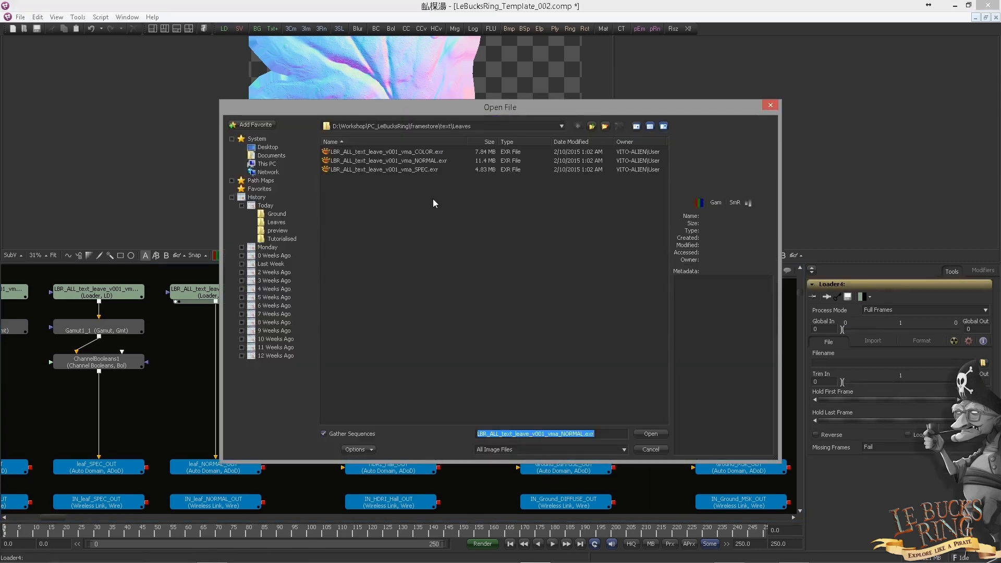
click(591, 126)
double_click(343, 169)
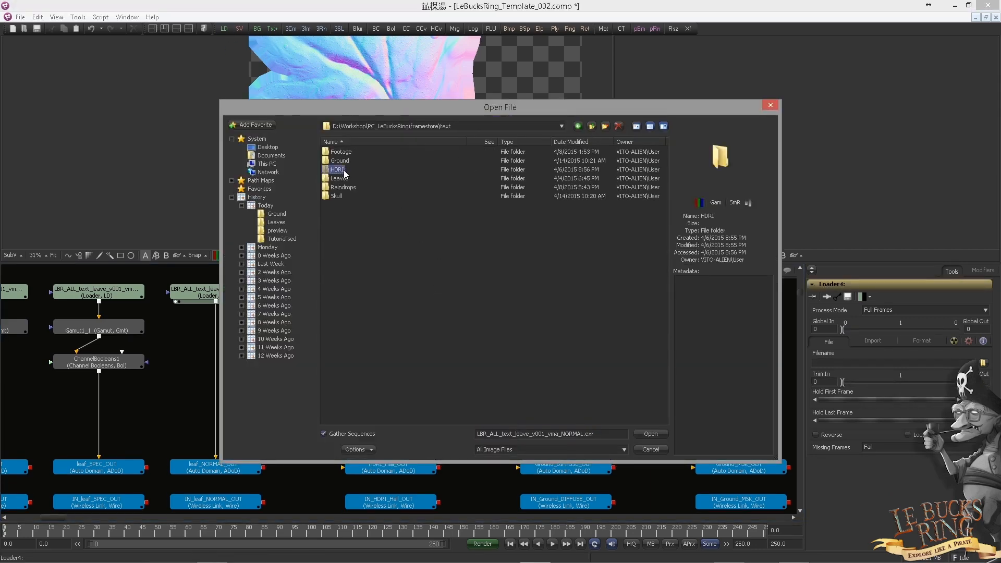
double_click(339, 151)
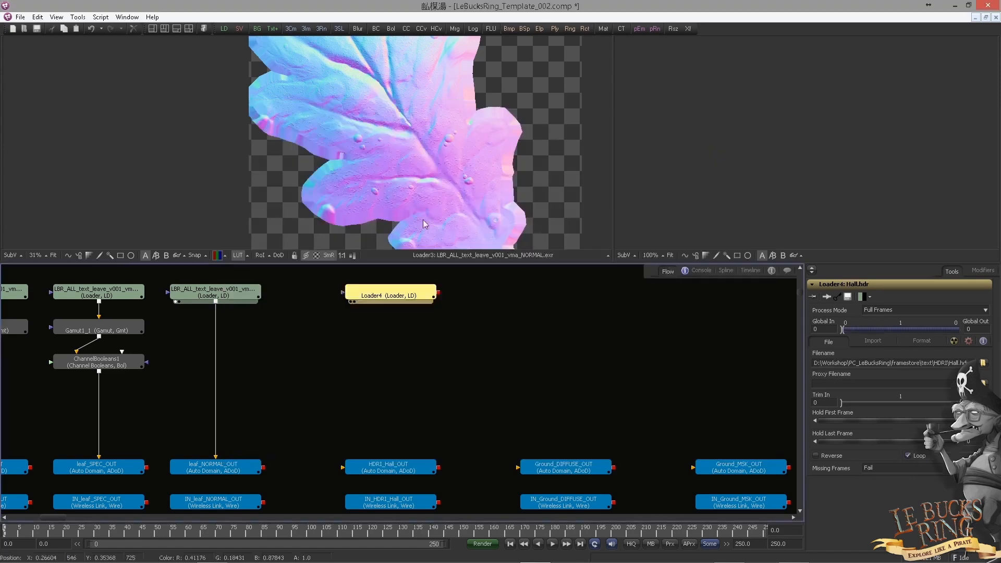
Connect the Hall.hdr Loader to HDRI_Hall_OUT and display it in the left viewer.
drag(440, 292, 412, 467)
click(472, 335)
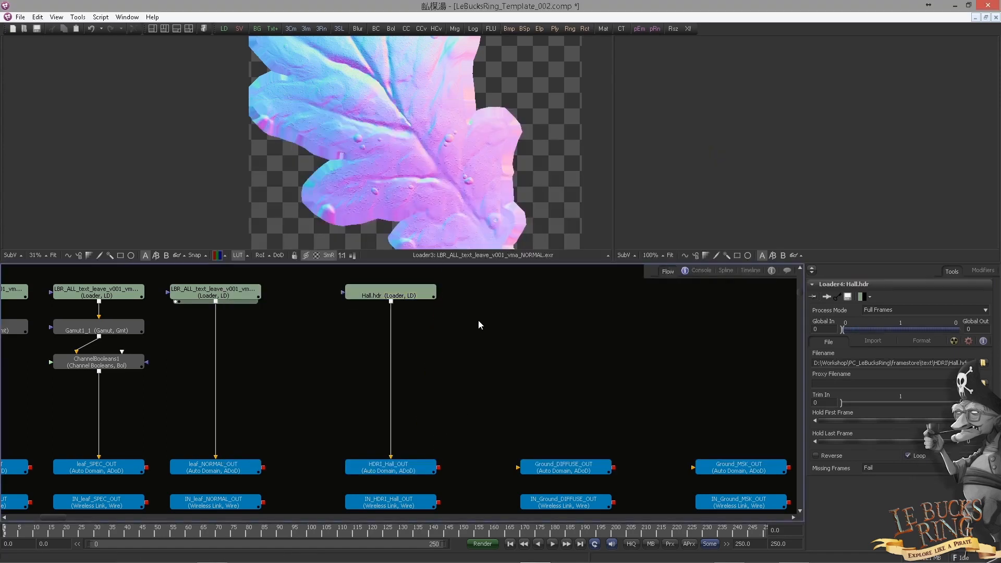
drag(471, 335, 389, 349)
drag(318, 307, 315, 216)
drag(440, 328, 362, 342)
scroll(329, 342, up, 3)
scroll(362, 342, down, 3)
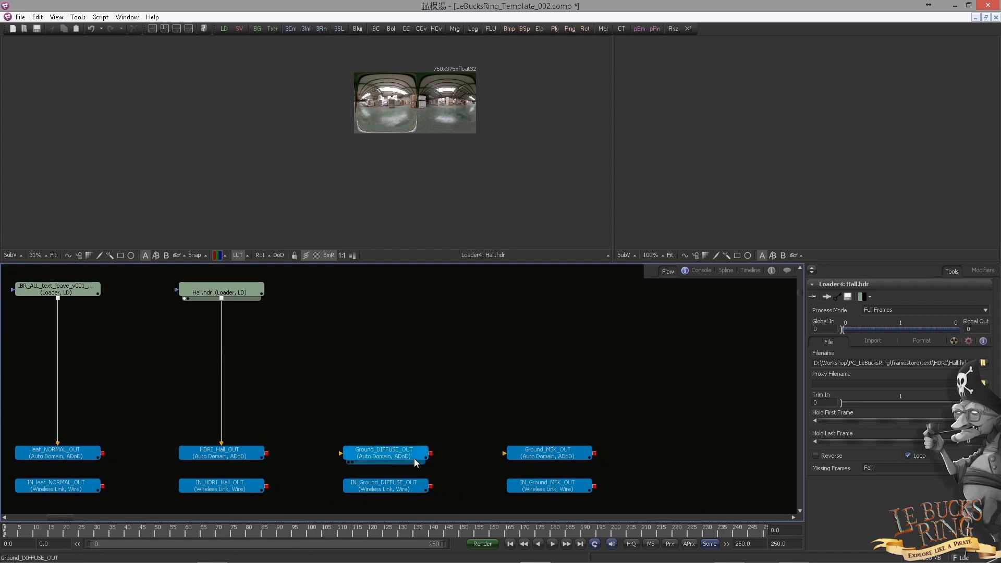
Add a Loader above Ground_DIFFUSE_OUT and load LBR_ALL_text_Ground_DIFFUSE_v001_vma.jpg from the Ground texture folder.
drag(224, 29, 455, 288)
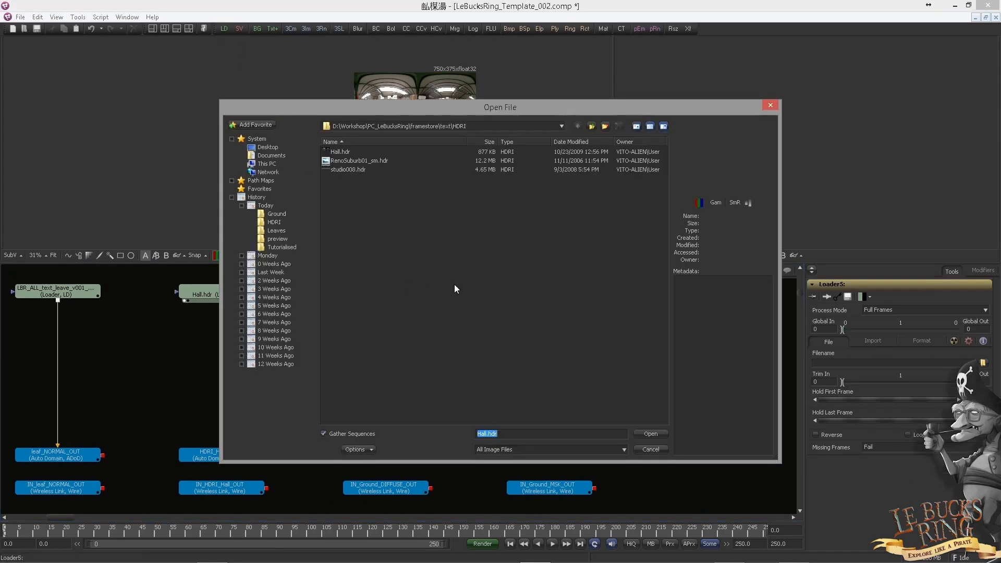
click(591, 127)
double_click(336, 161)
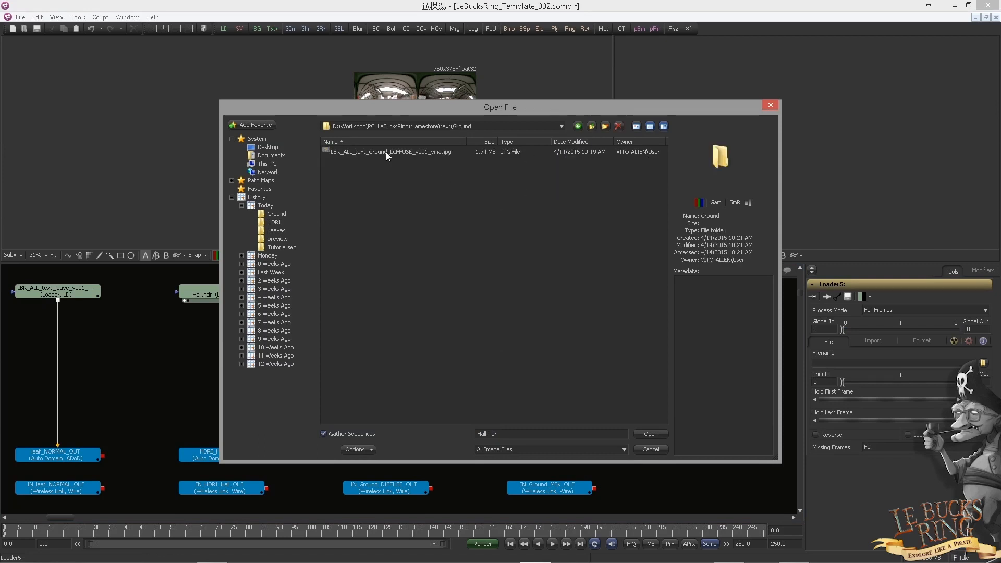
double_click(406, 153)
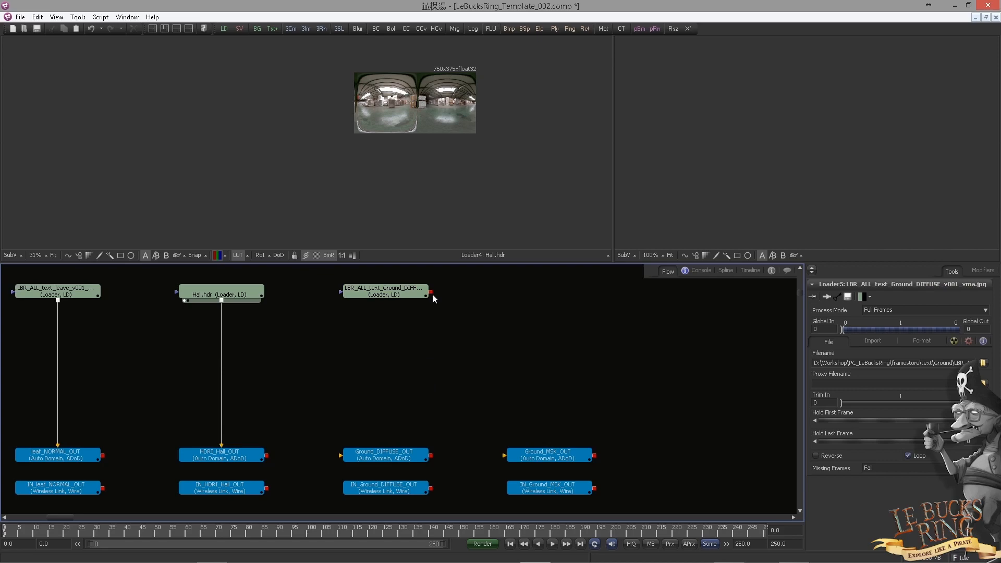
Connect the ground diffuse Loader to Ground_DIFFUSE_OUT and display it in the left viewer.
drag(432, 296, 412, 449)
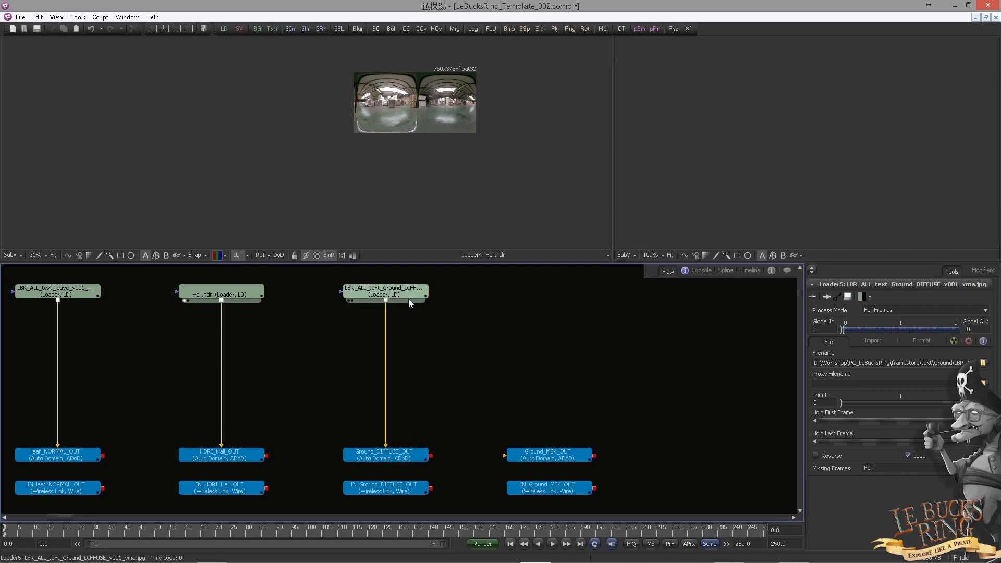
drag(411, 300, 313, 157)
scroll(271, 201, down, 3)
drag(270, 197, 271, 174)
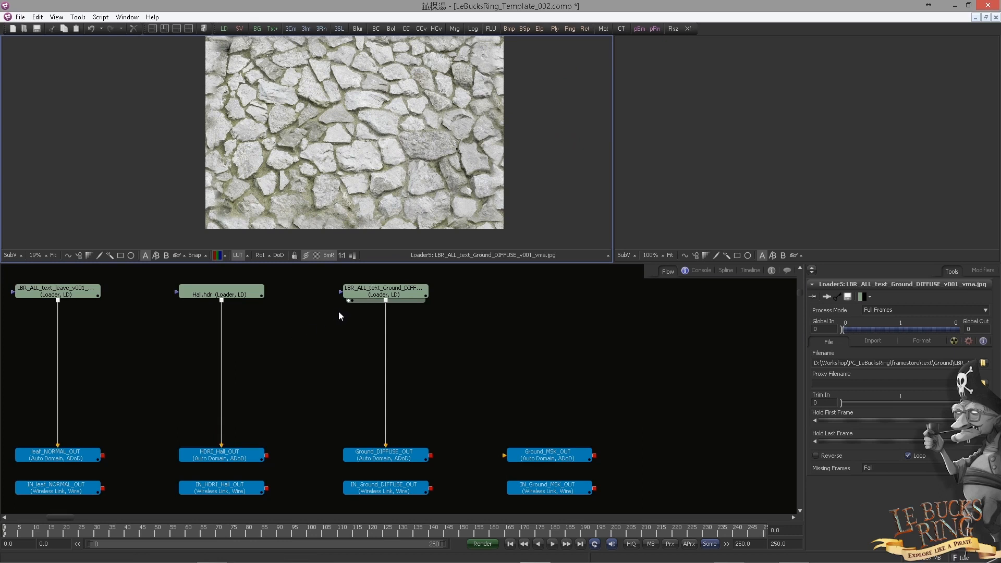
mouse_move(374, 297)
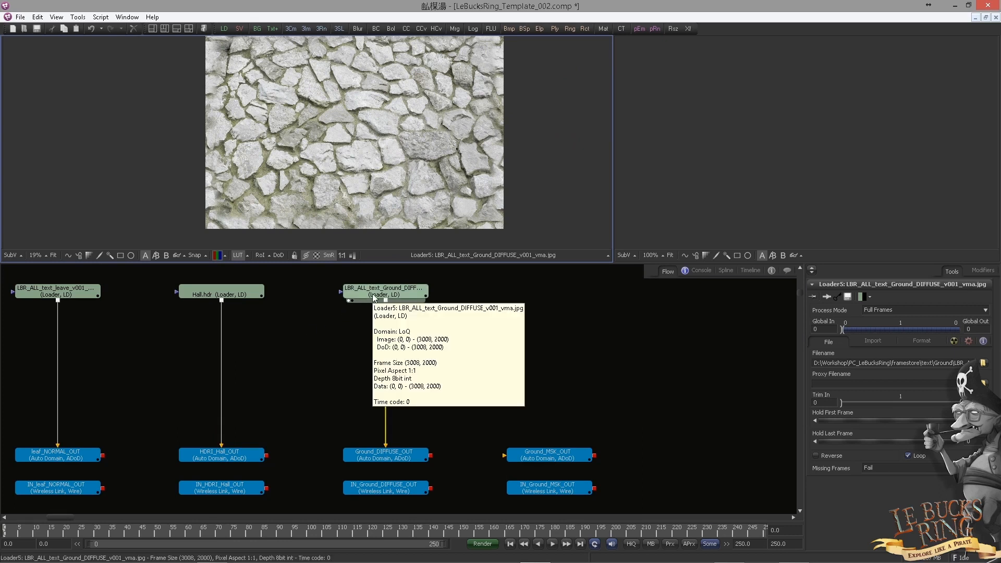
Copy the leaf colour Gamut tool and insert the copy between the ground diffuse Loader and Ground_DIFFUSE_OUT.
click(309, 360)
drag(295, 365, 449, 369)
scroll(443, 379, down, 2)
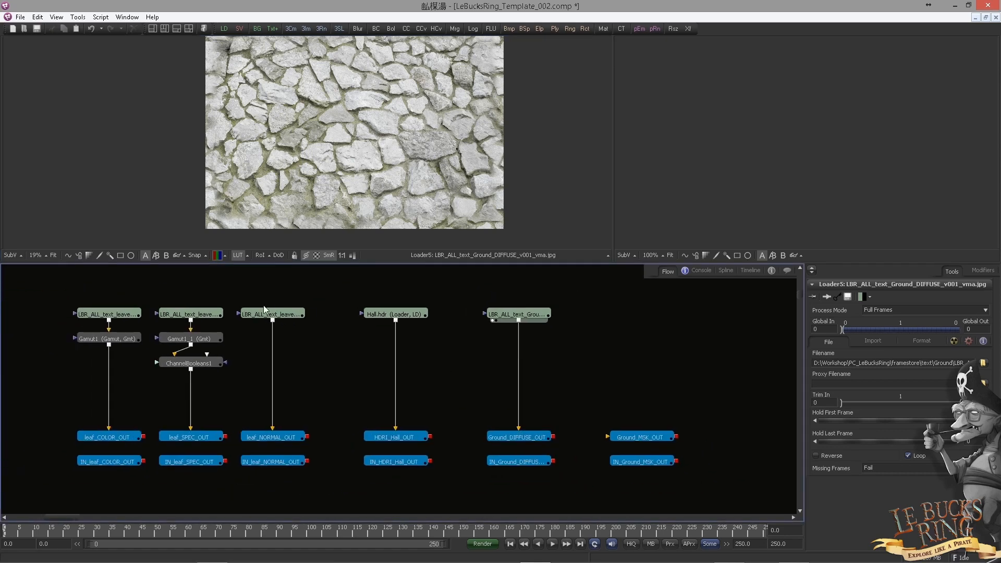
drag(145, 365, 247, 359)
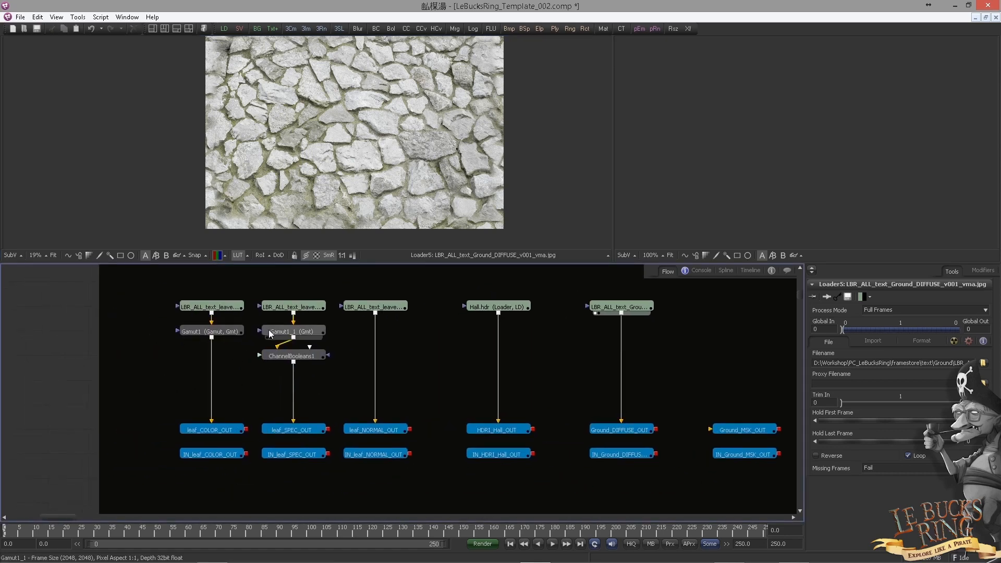
click(229, 333)
drag(519, 346, 301, 375)
click(388, 339)
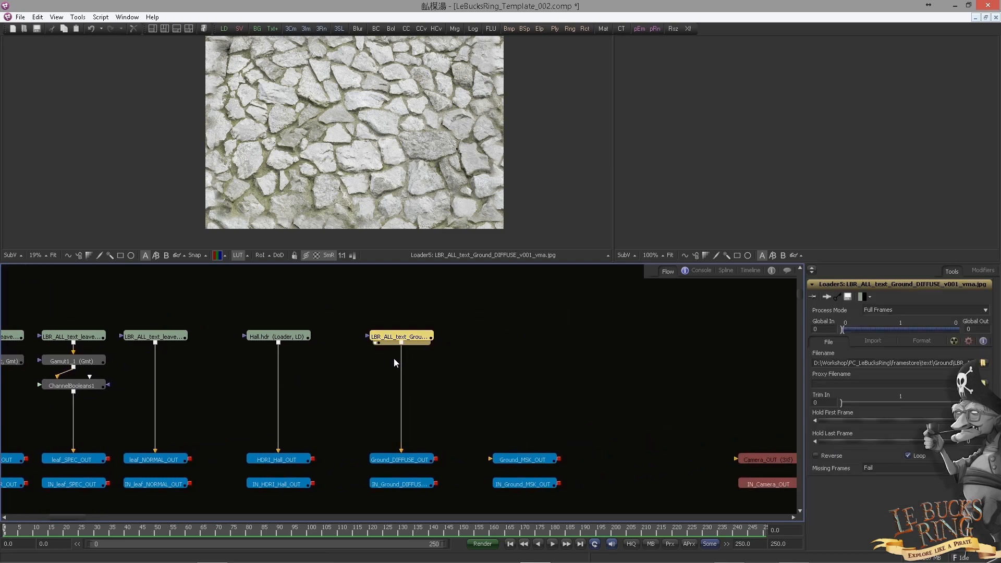
key(ctrl+v)
drag(399, 362, 399, 412)
Insert a Change Depth tool directly after the ground diffuse Loader and set its depth to 16bit float.
click(387, 339)
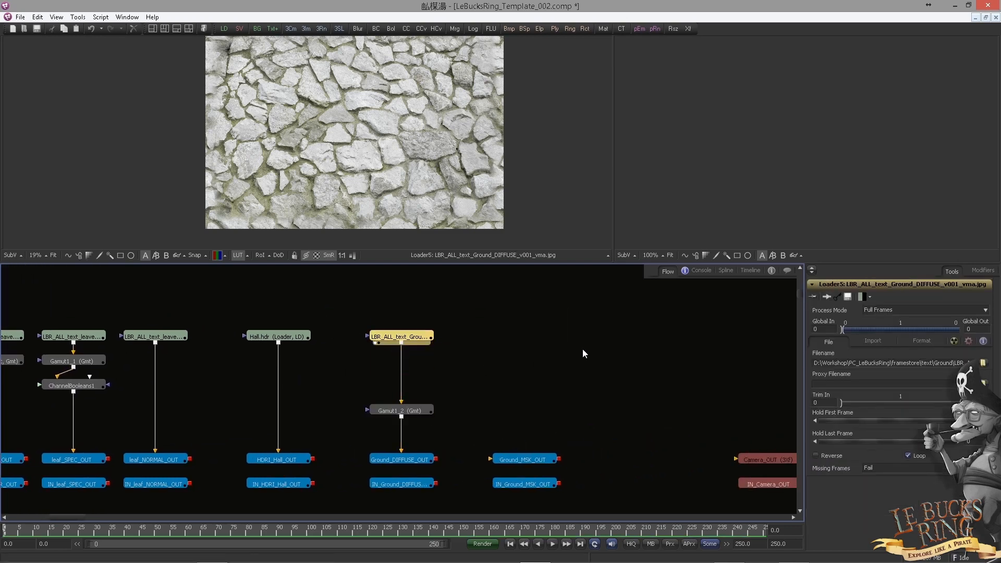
key(ctrl+space)
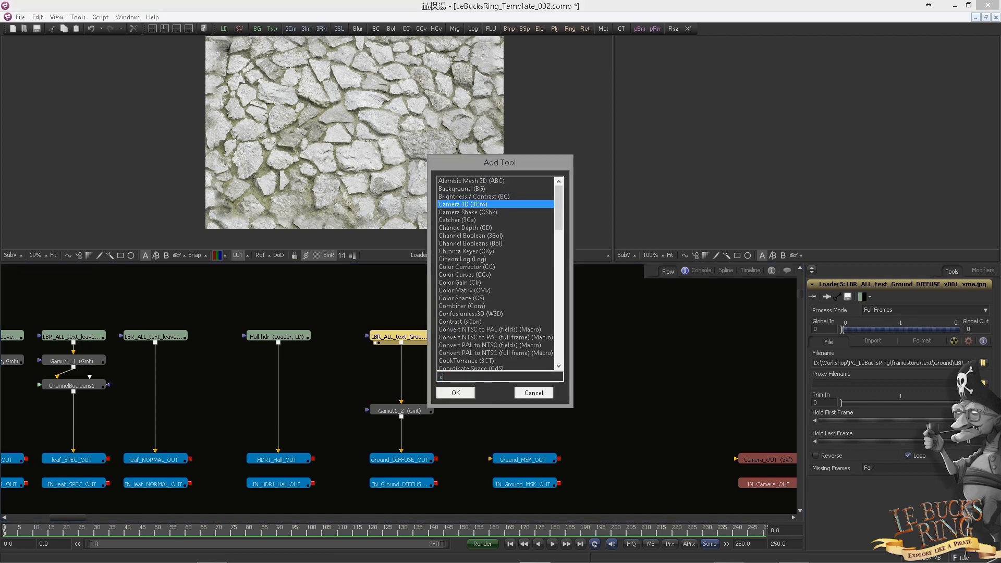
text(chan)
key(Return)
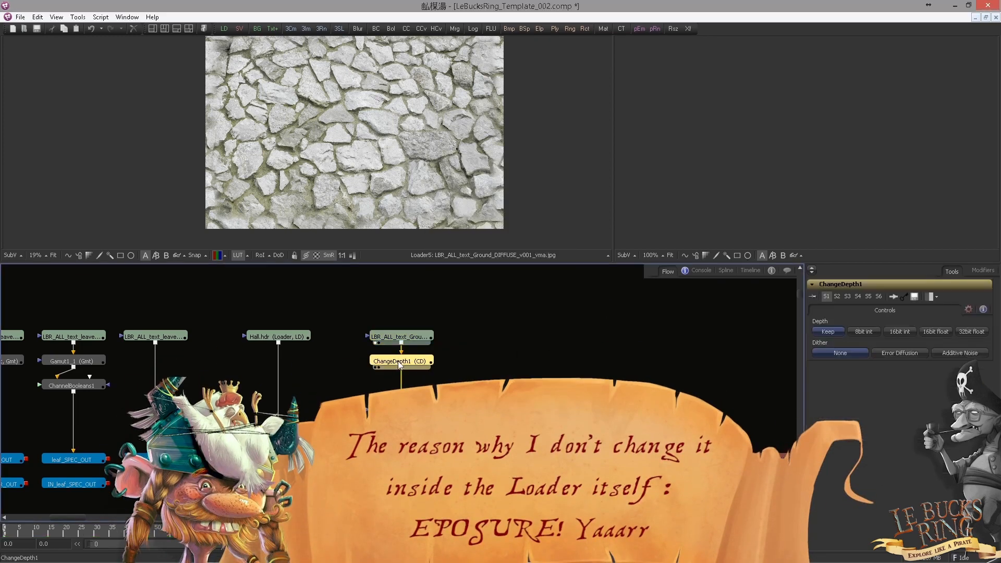
click(935, 333)
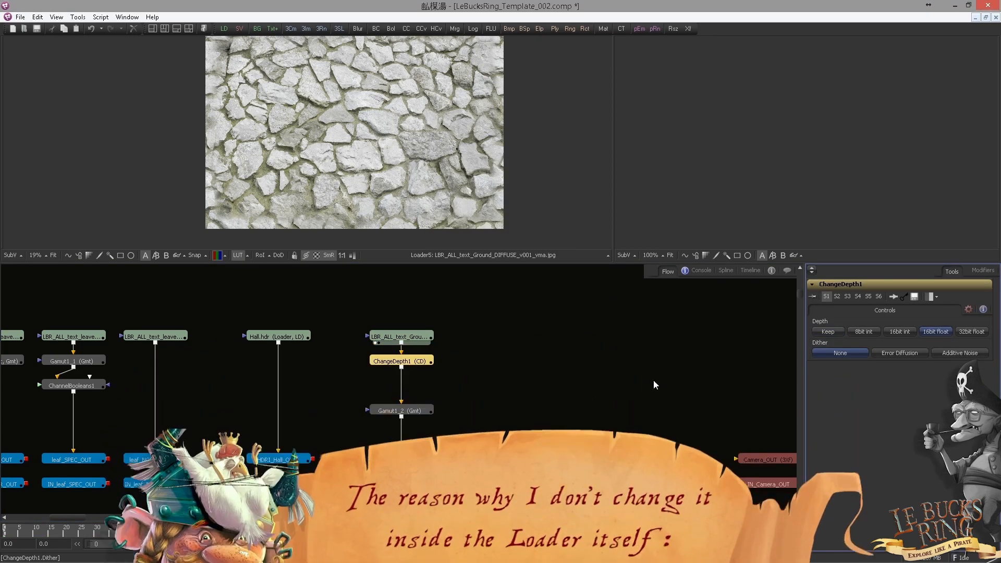
Move the ground Gamut directly below Change Depth and display it in the left viewer.
drag(424, 410, 420, 392)
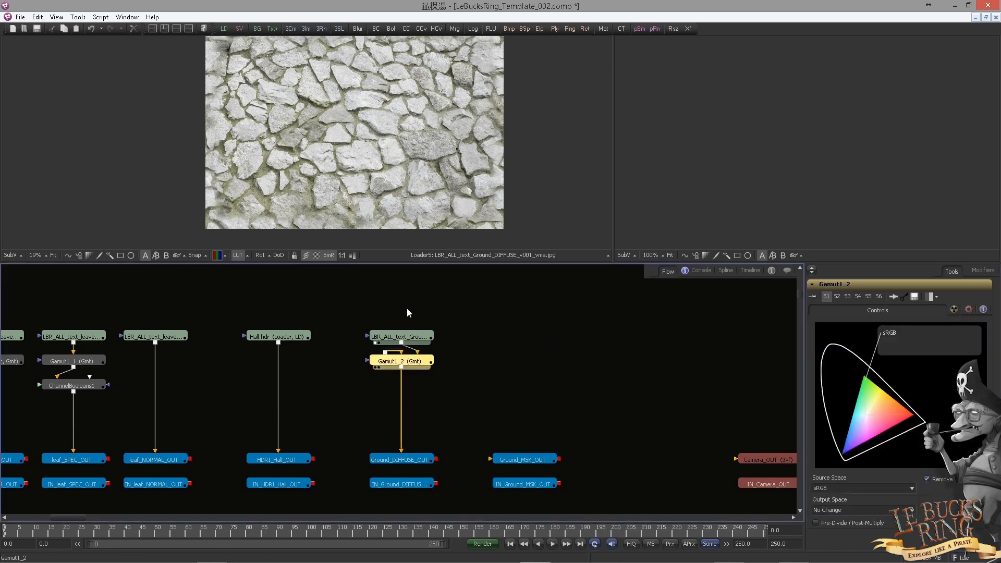
scroll(363, 212, up, 3)
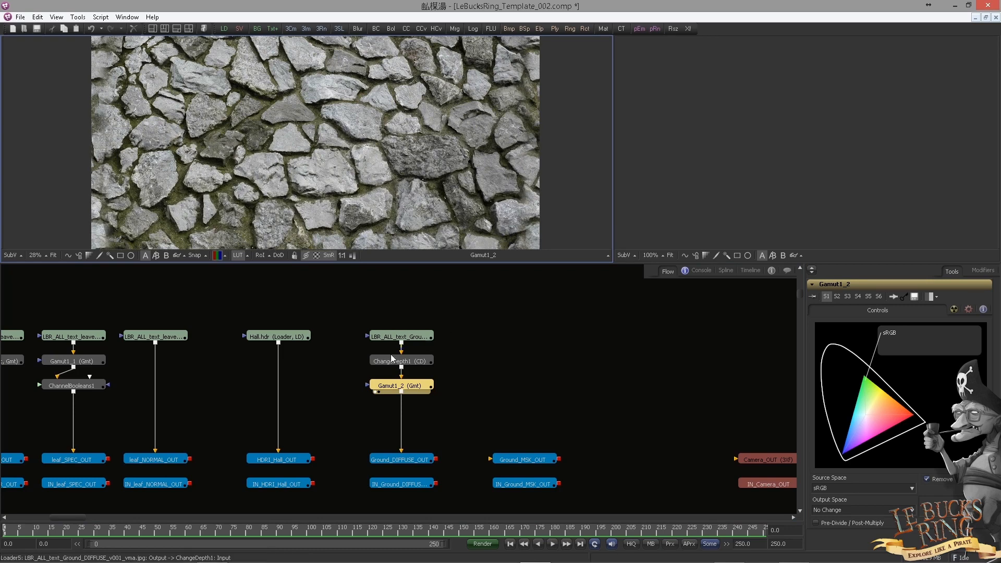
mouse_move(426, 390)
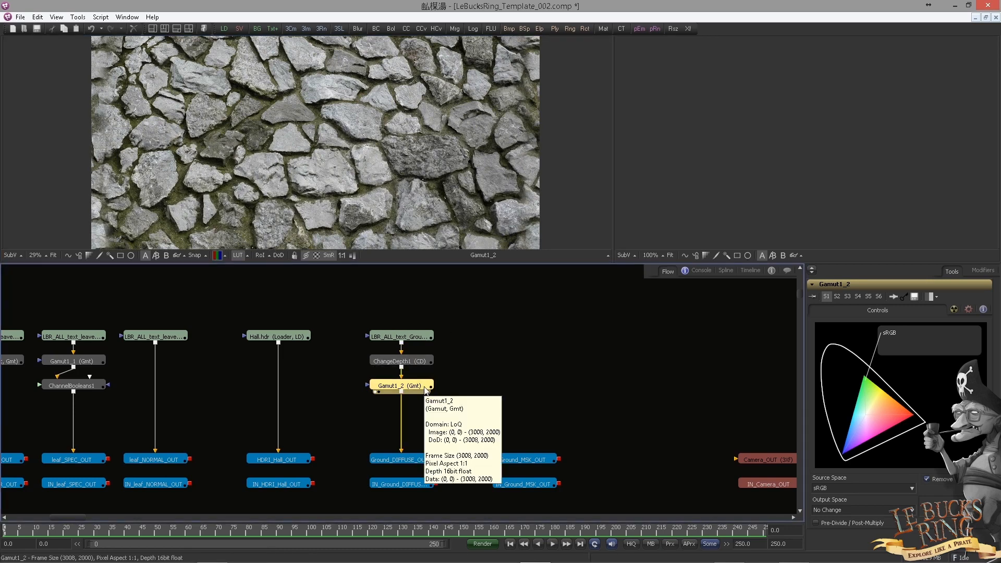
Add a Bitmap mask above Ground_MSK_OUT, feed it from the ground Gamut and display it in the right viewer.
click(473, 358)
drag(476, 353, 380, 352)
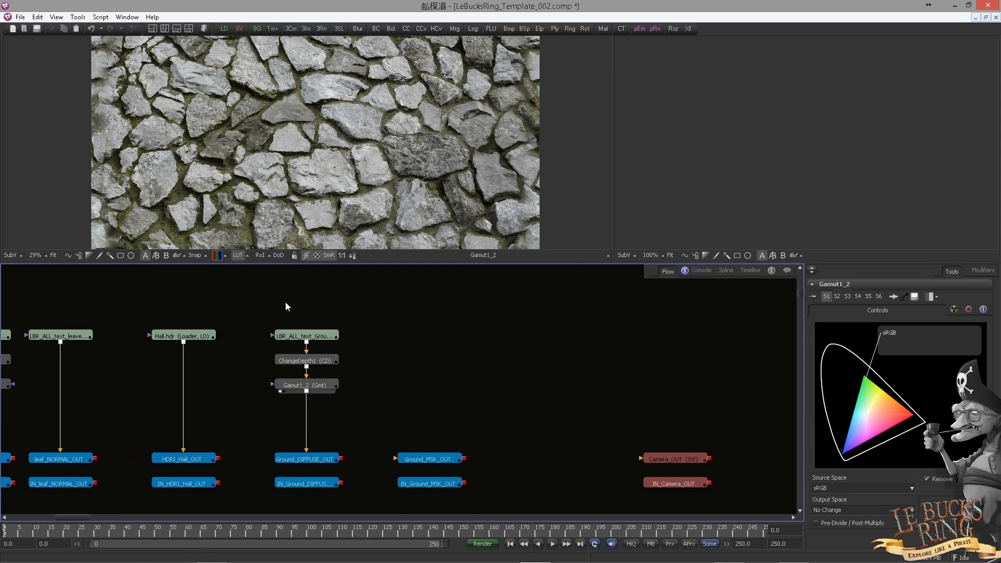
drag(424, 435, 392, 415)
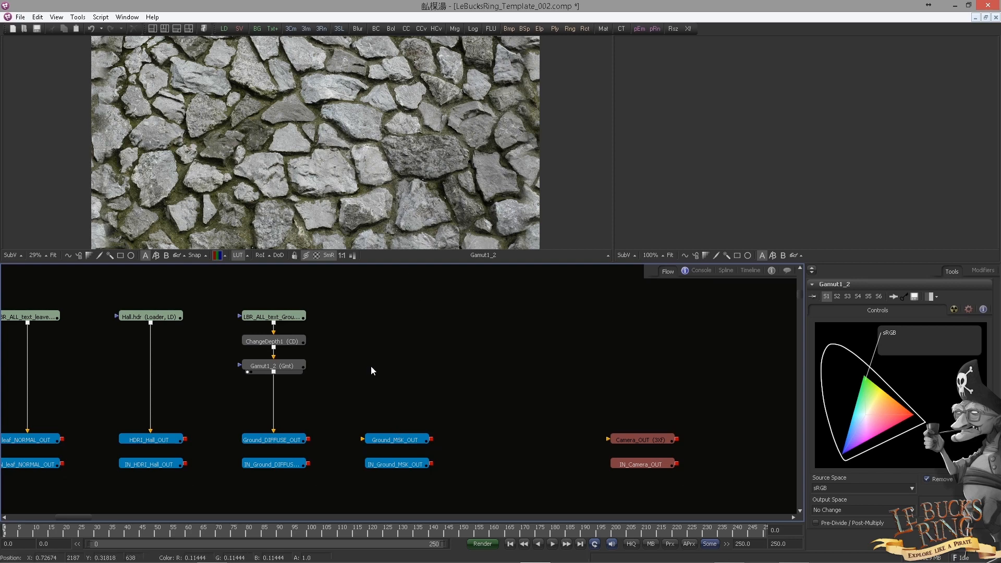
drag(510, 30, 397, 391)
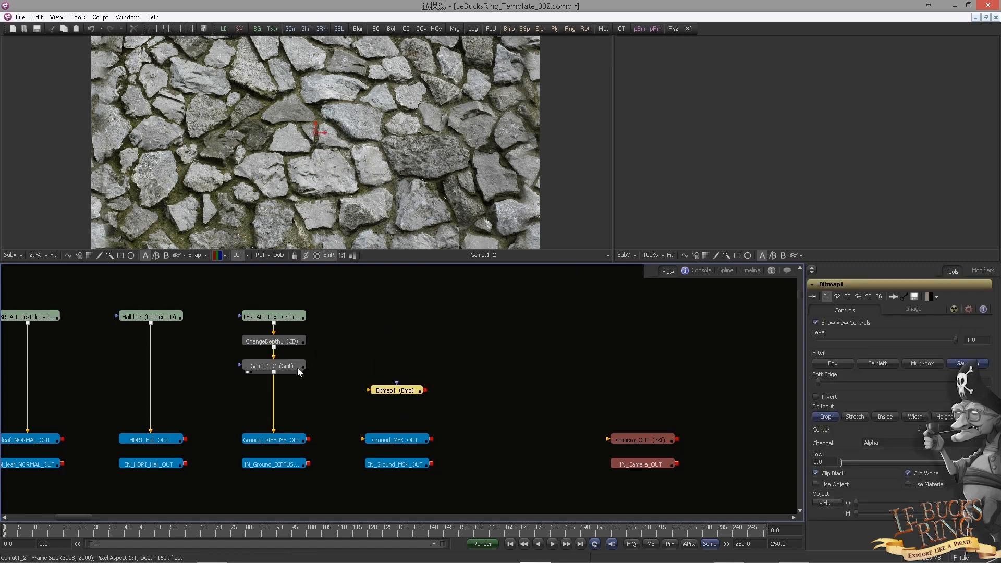
drag(274, 373, 435, 204)
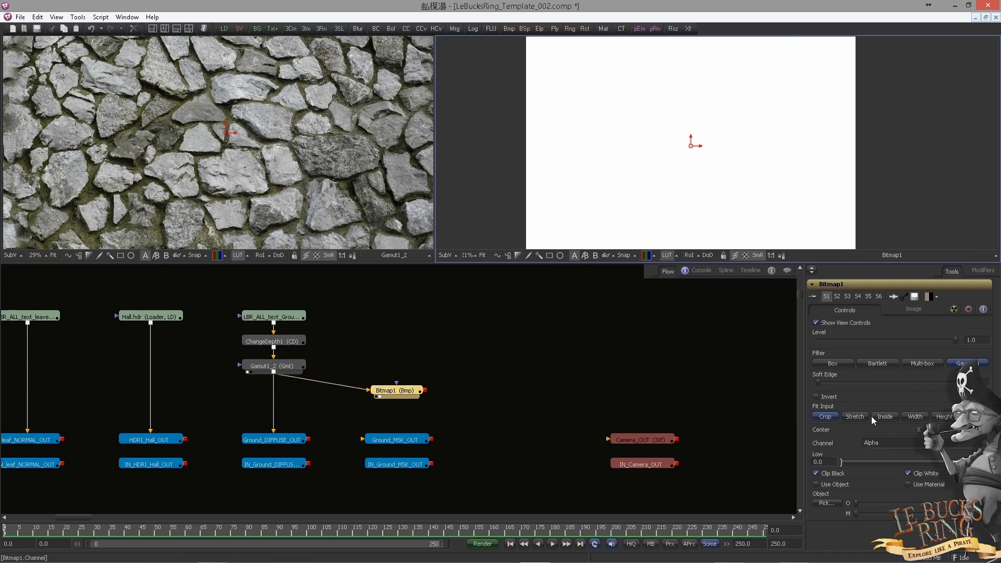
Try different source channels for the Bitmap mask and set its channel to Red.
click(887, 442)
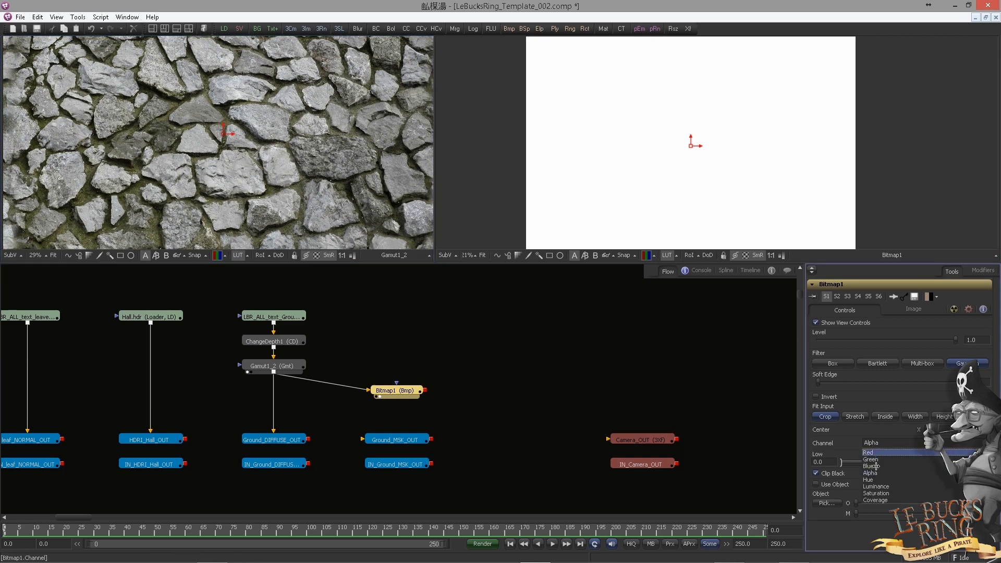
click(873, 453)
click(869, 443)
click(868, 458)
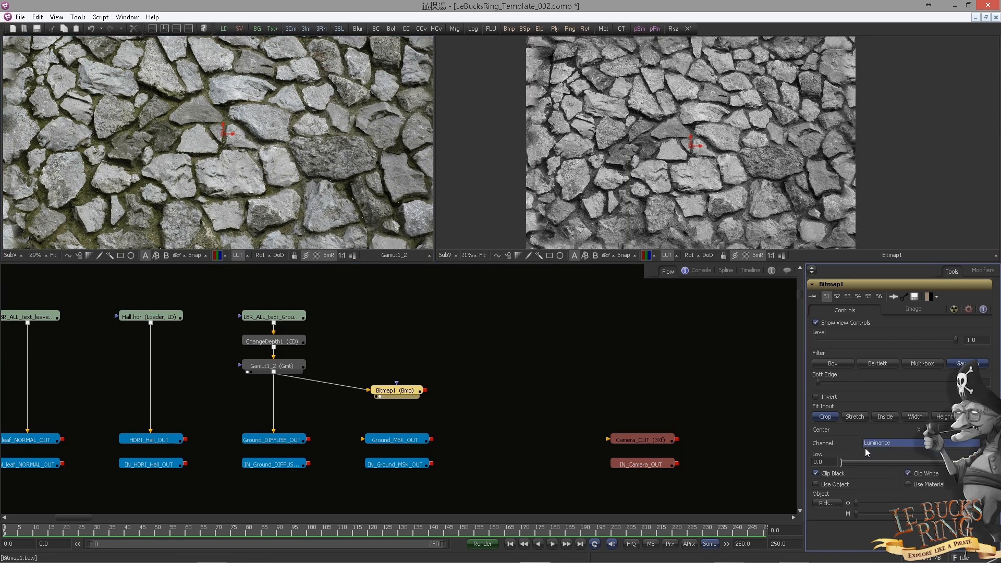
click(870, 444)
click(870, 453)
Align the Bitmap mask with the ground Gamut's row and connect its output to Ground_MSK_OUT.
drag(419, 391, 423, 371)
click(423, 407)
click(414, 464)
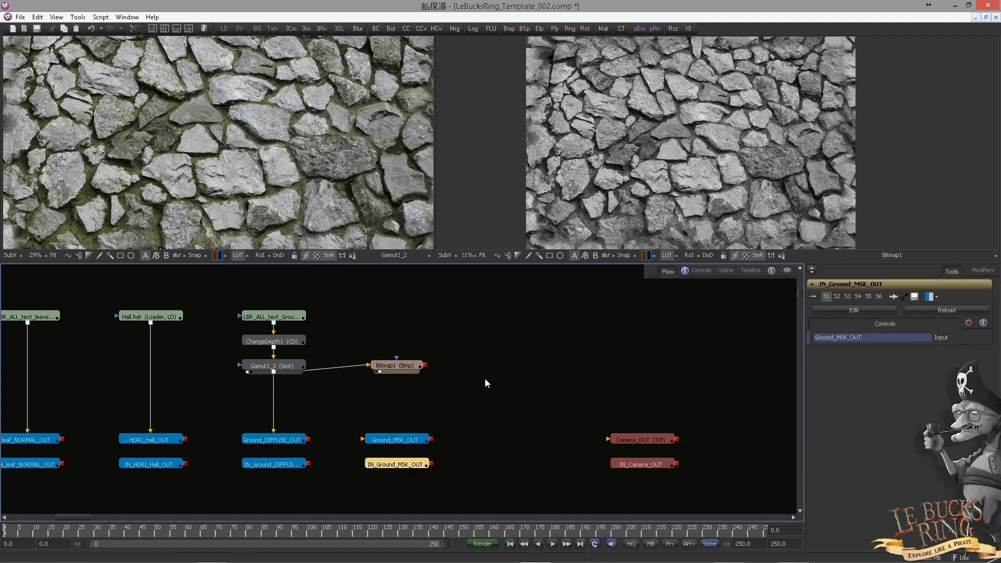
ctrl+click(402, 368)
click(421, 392)
drag(425, 365, 421, 394)
drag(401, 442, 402, 439)
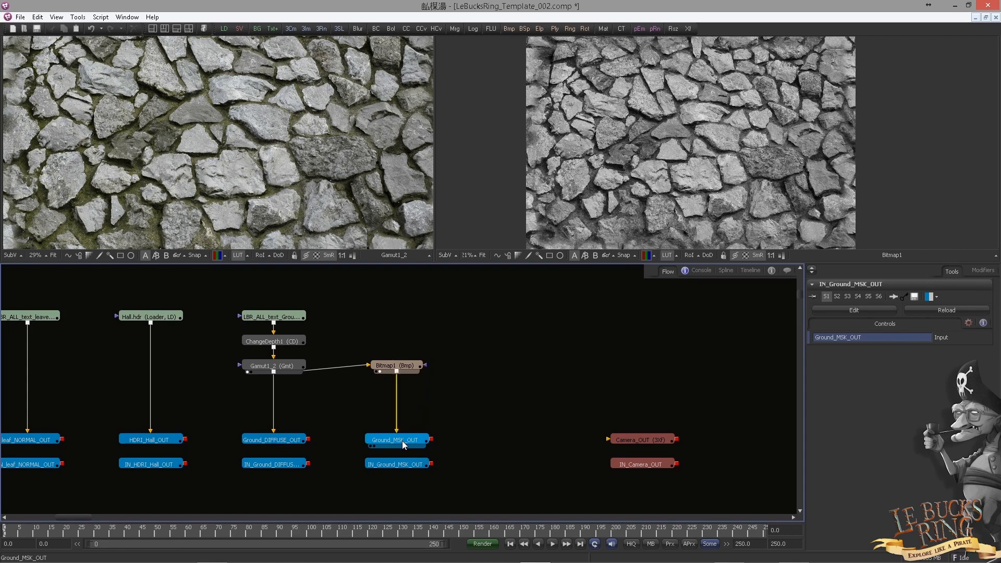
click(402, 441)
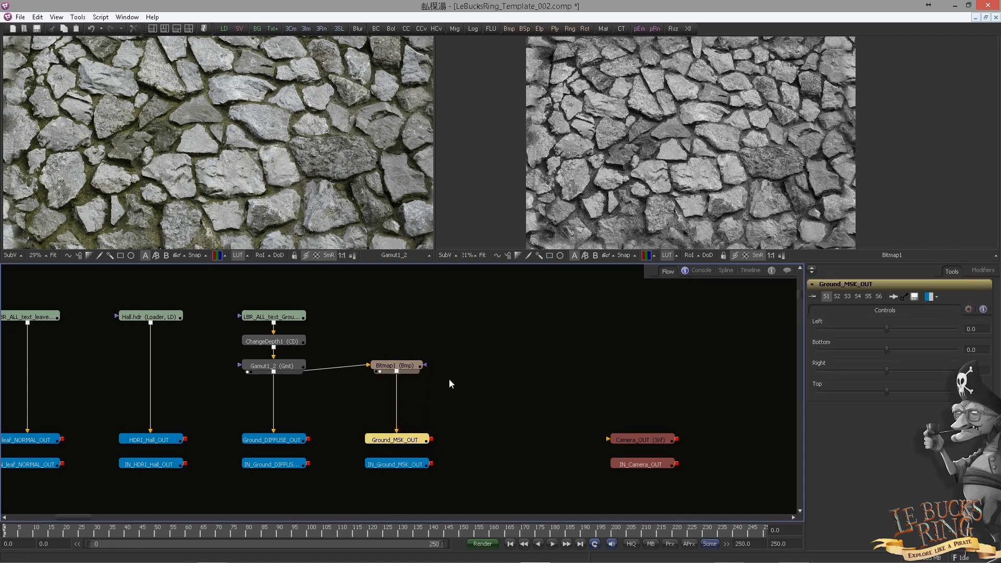
Add a Background tool masked by the Bitmap and display it in the right viewer.
mouse_move(400, 366)
mouse_down()
mouse_move(402, 390)
mouse_move(402, 365)
mouse_up()
click(406, 463)
click(402, 390)
click(399, 327)
drag(258, 29, 439, 407)
drag(397, 371, 526, 183)
scroll(643, 229, up, 2)
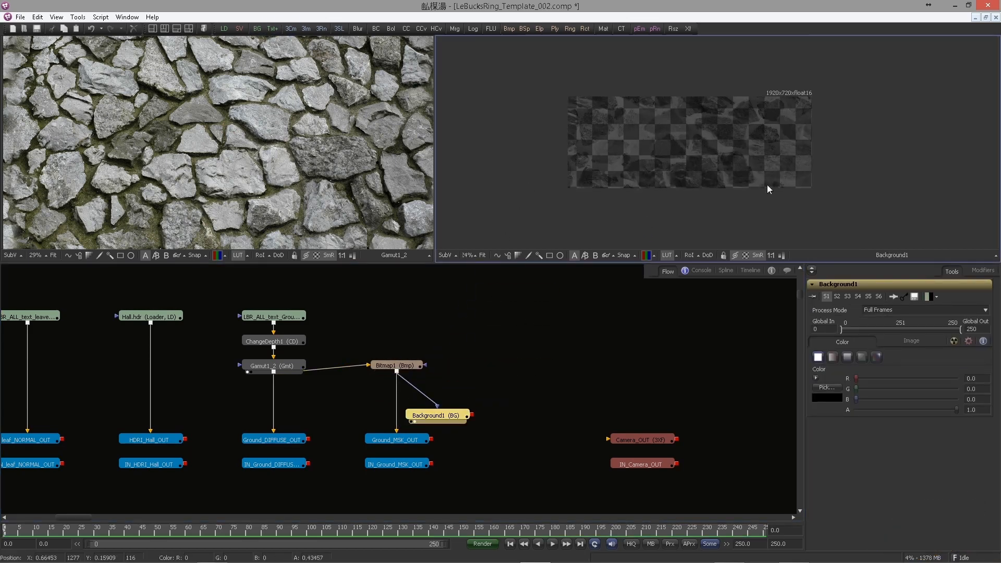
Set the Background's image size to 3008 x 2000 and its depth to 16bit float.
click(911, 342)
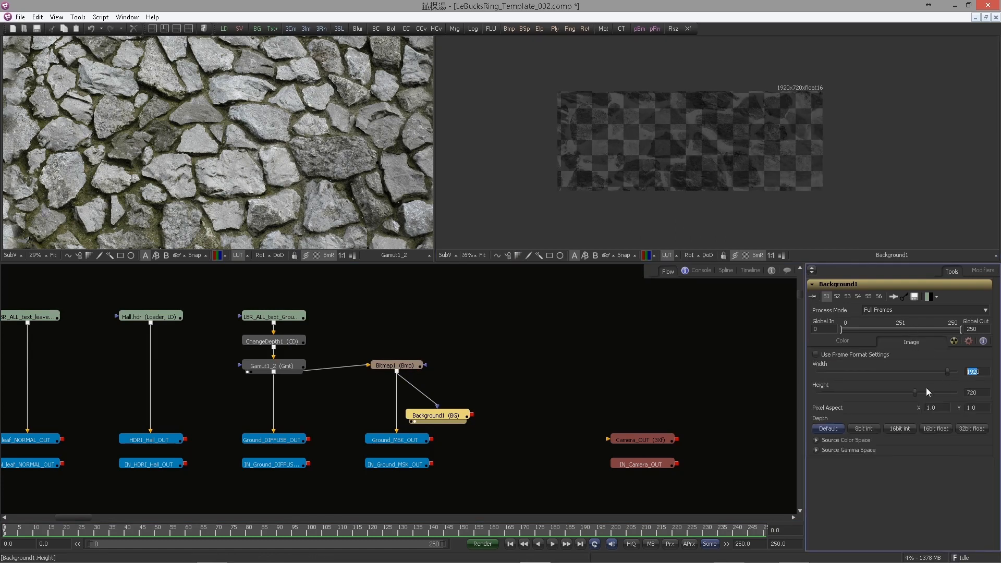
text(3008)
key(Tab)
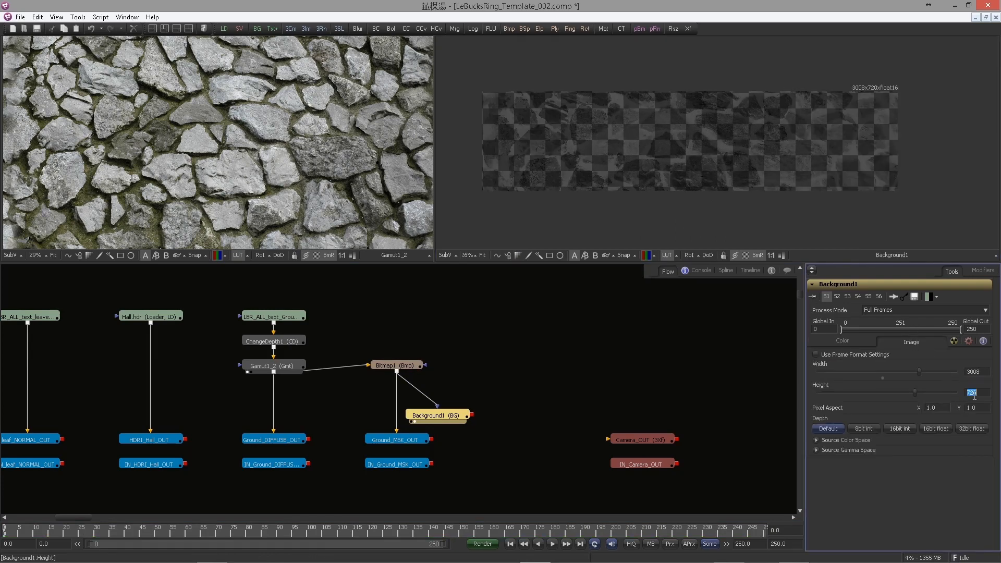
key(Tab)
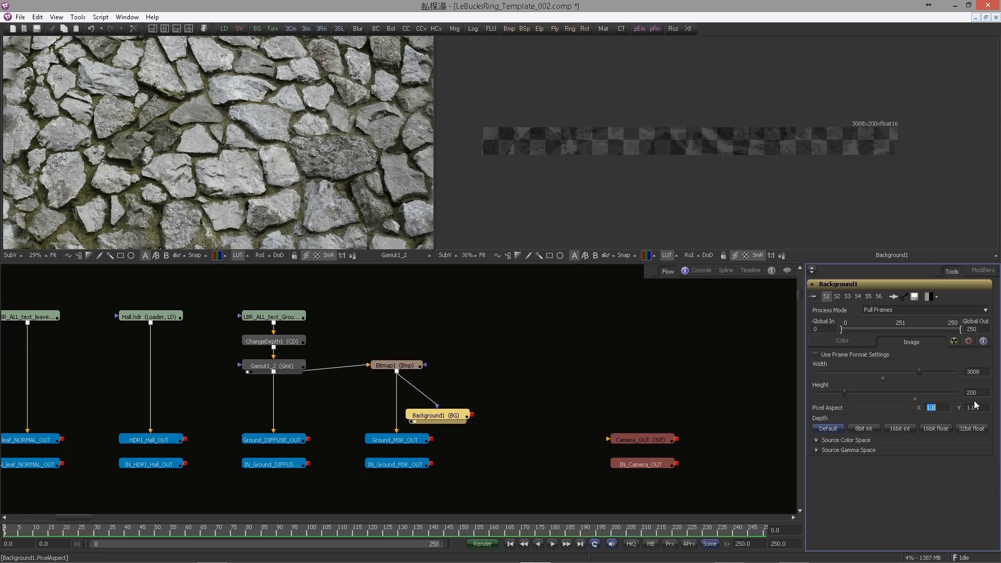
key(Tab)
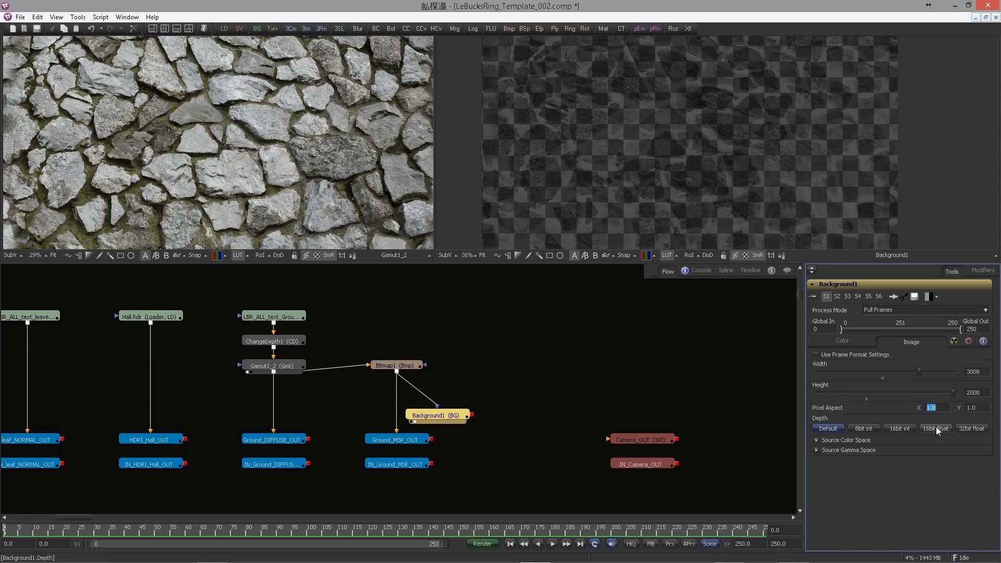
click(839, 440)
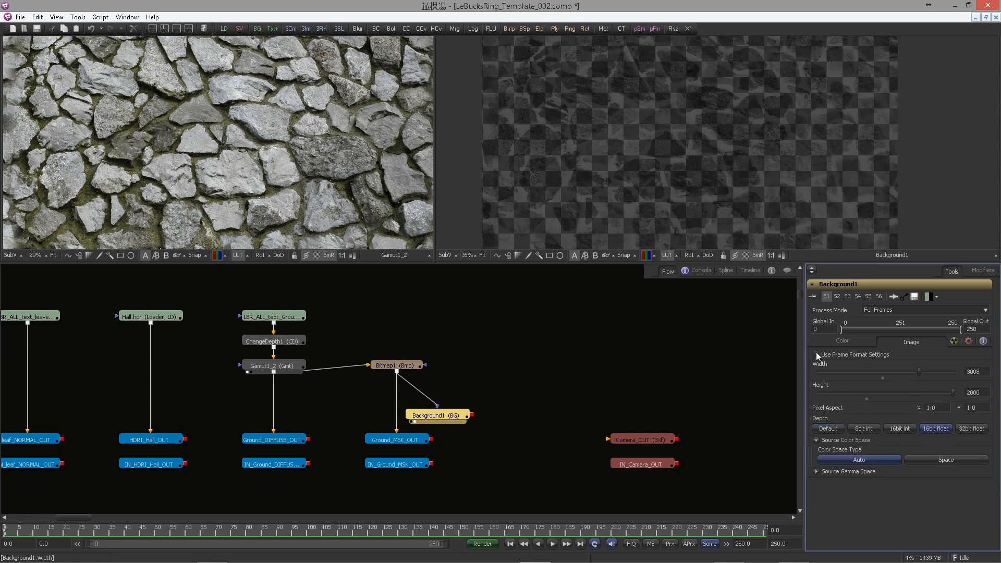
click(843, 342)
scroll(679, 189, down, 2)
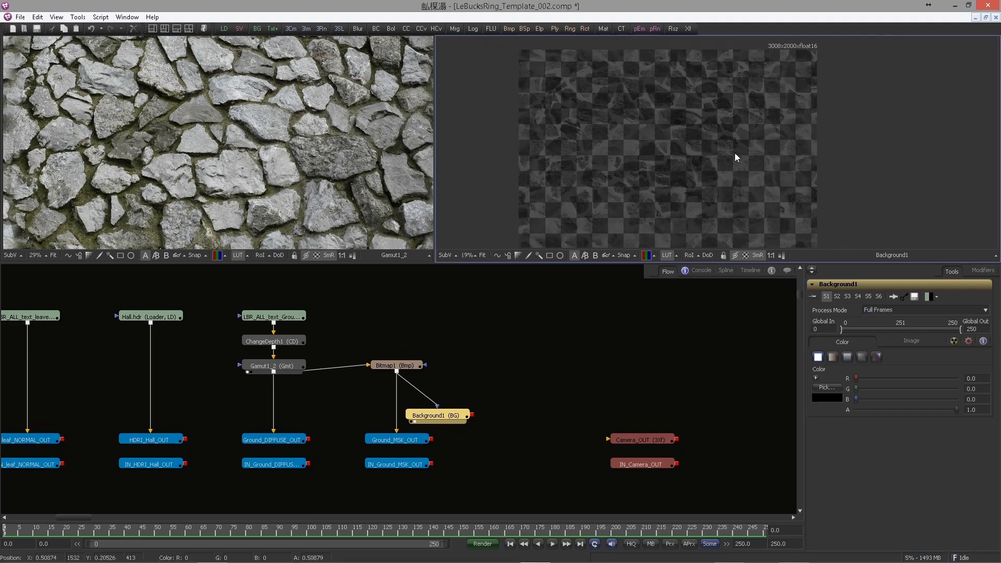
drag(679, 163, 692, 155)
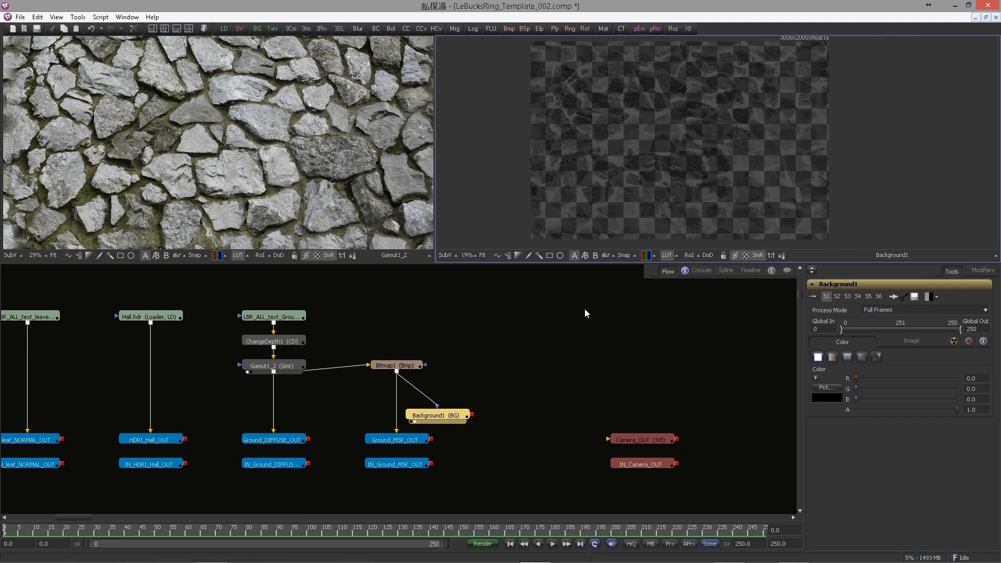
Place the Background between the Bitmap mask and Ground_MSK_OUT so that it feeds the output, and stack the Bitmap above it.
click(424, 463)
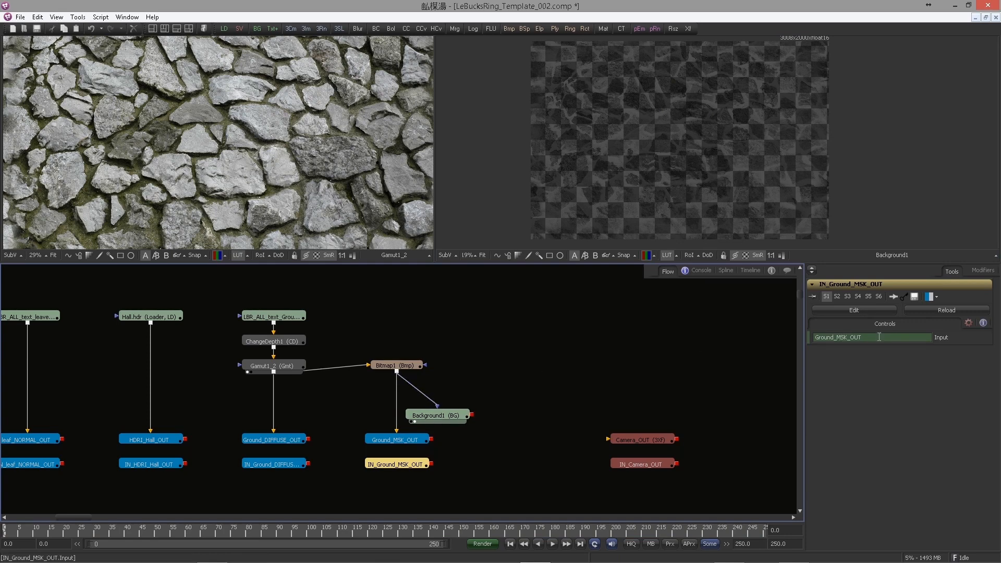
drag(436, 415, 397, 431)
drag(436, 391, 396, 416)
drag(396, 365, 396, 390)
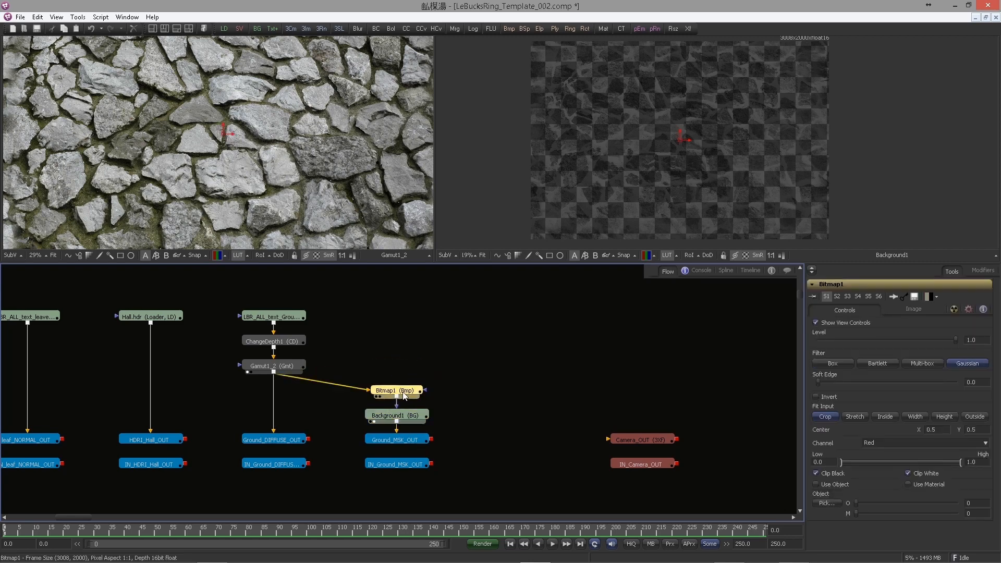
Display the ground Bitmap mask in the right viewer and set its Low to 0.1705 and High to 0.5529.
drag(516, 226, 560, 171)
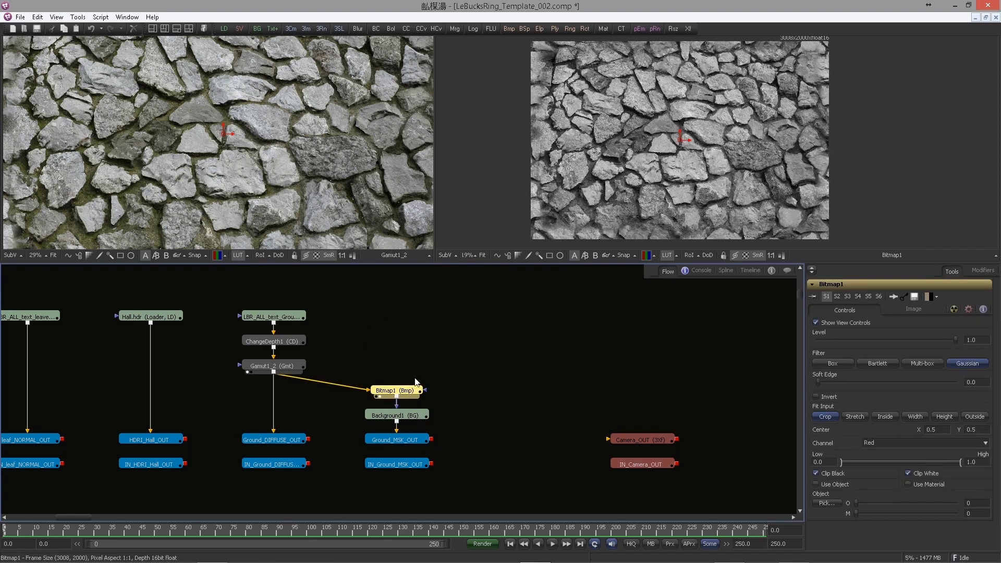
click(829, 462)
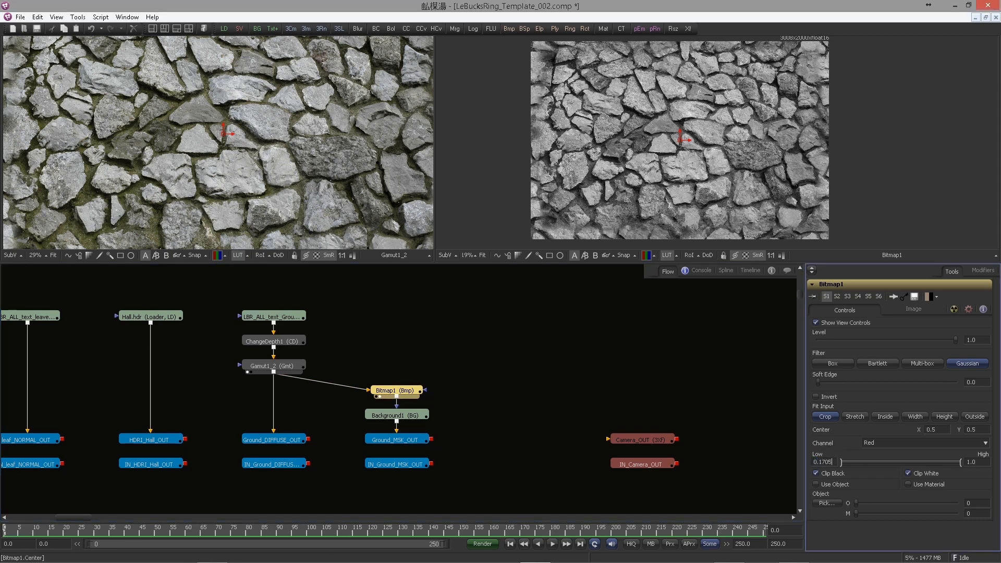
key(Tab)
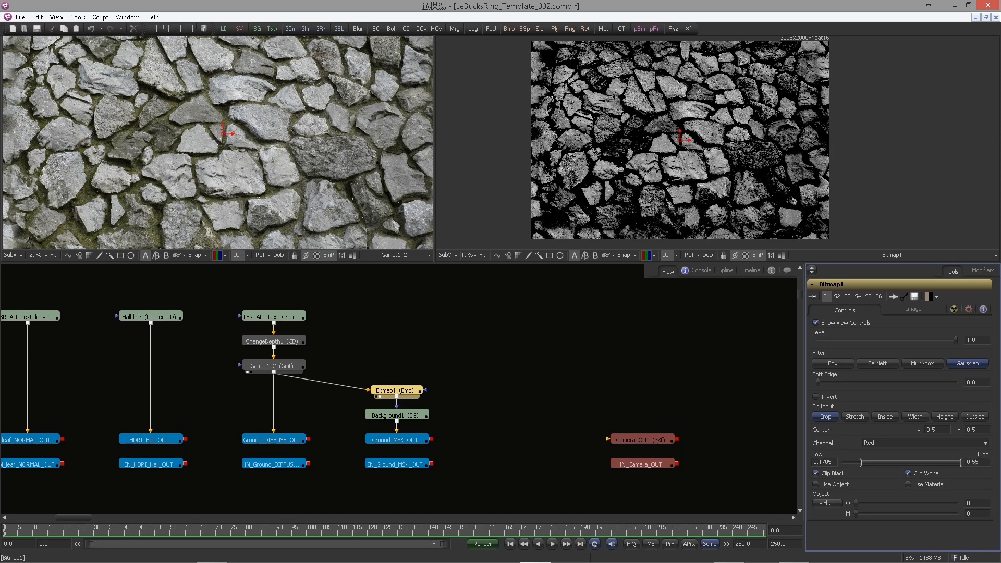
key(Tab)
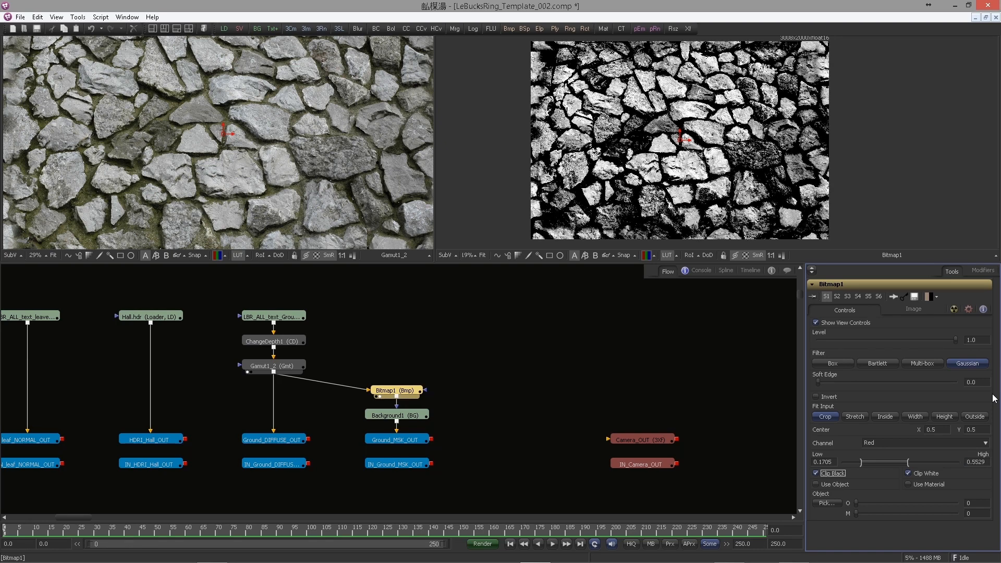
Load RenoSuburb01_sm.hdr from the HDRI folder into HDRI_Suburb_OUT and display it in the left viewer.
scroll(556, 359, down, 5)
drag(325, 472, 324, 406)
scroll(324, 405, up, 4)
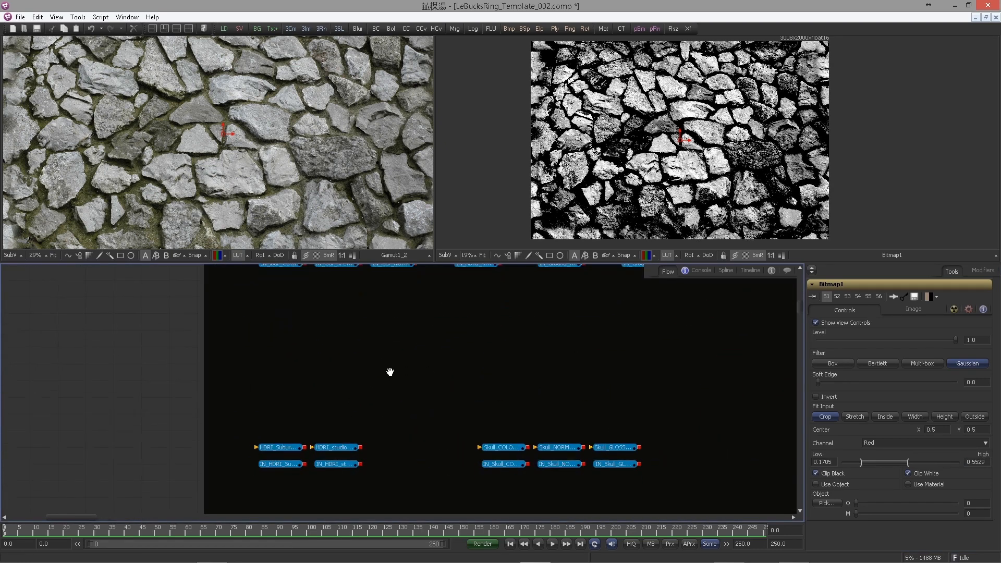
drag(433, 430, 435, 363)
scroll(434, 363, up, 4)
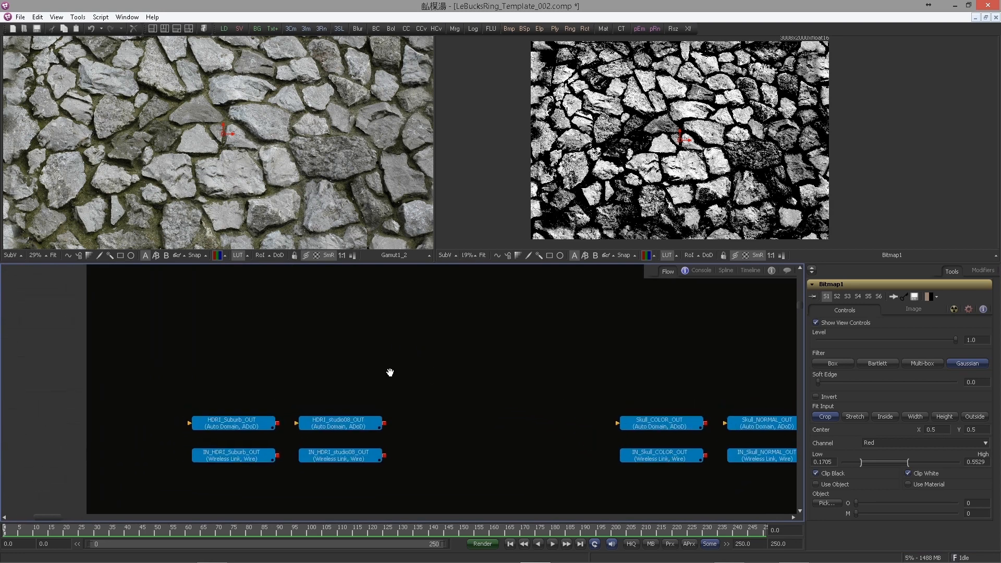
drag(224, 29, 305, 290)
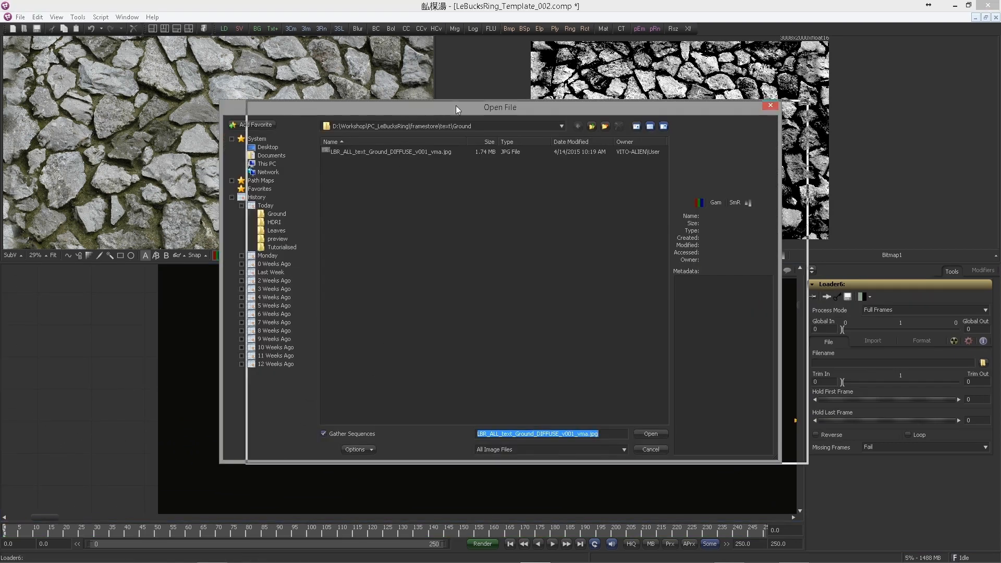
drag(433, 108, 621, 72)
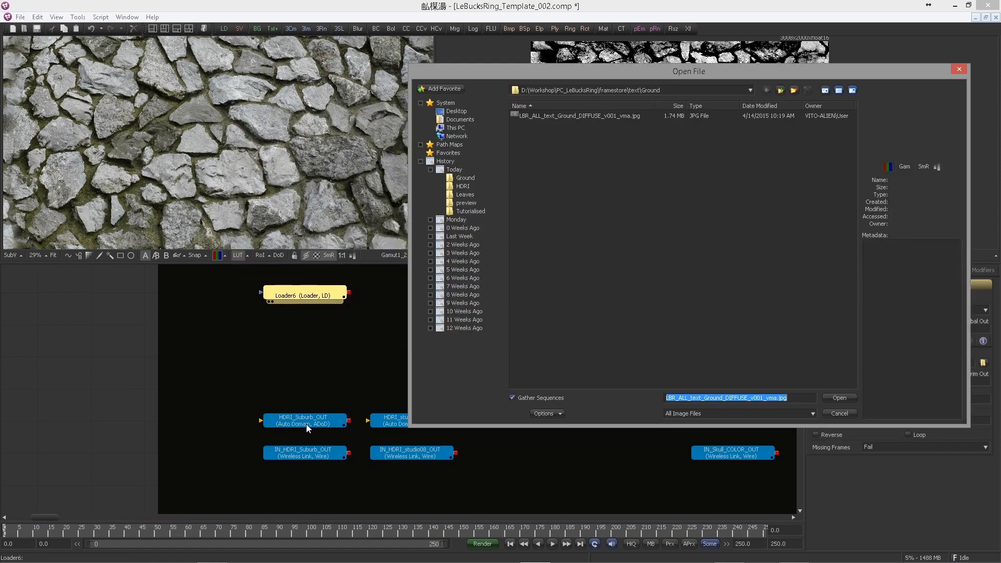
click(780, 92)
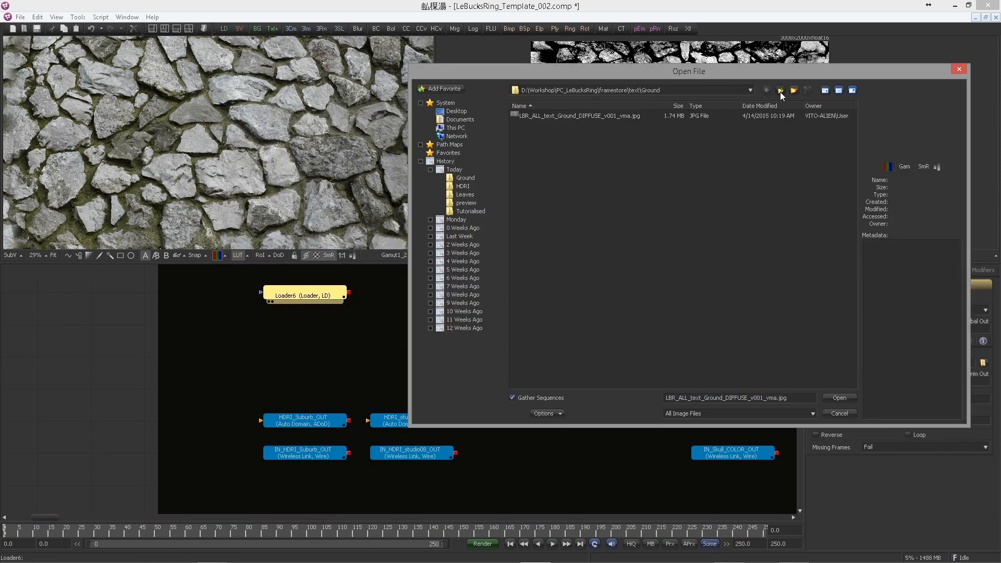
double_click(527, 132)
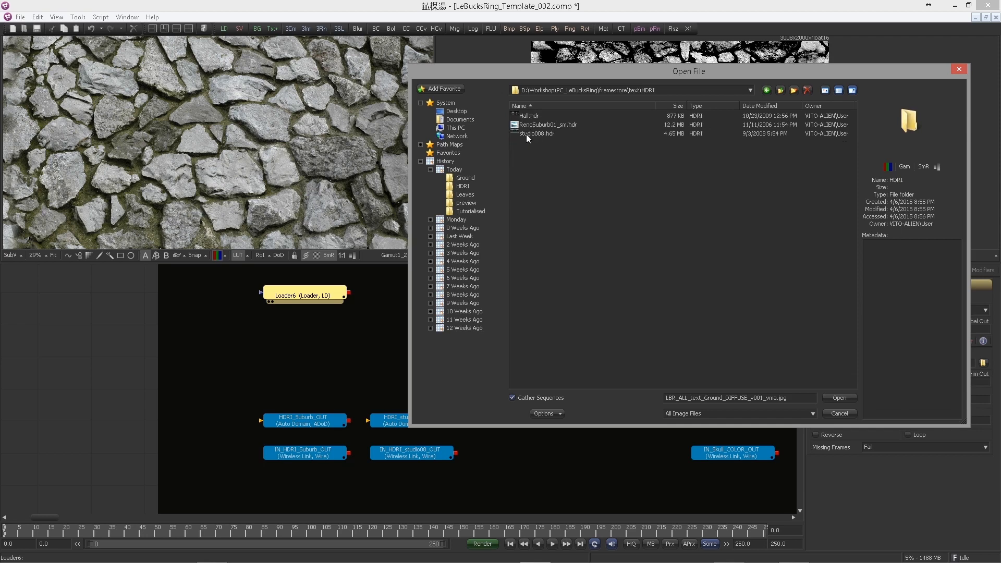
double_click(548, 125)
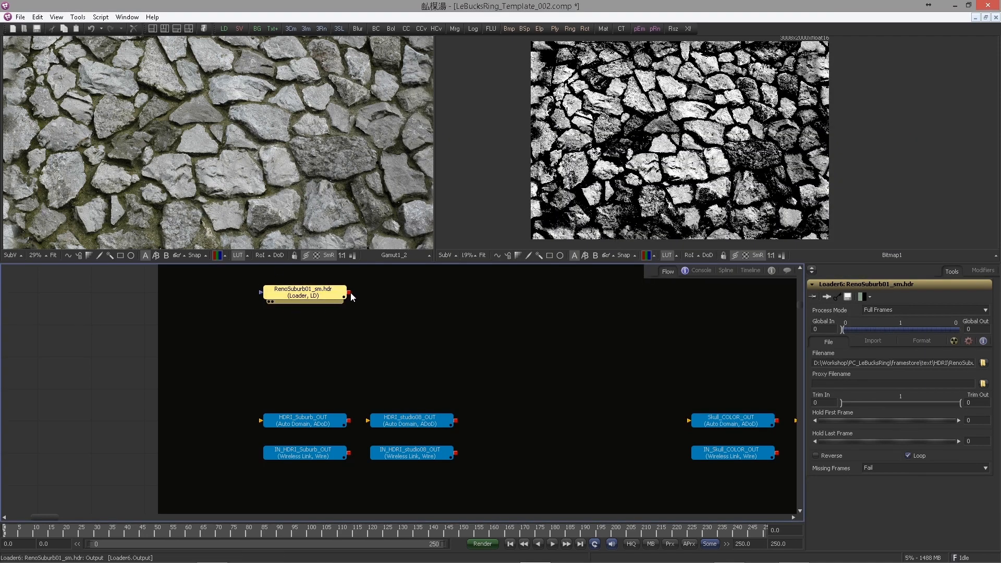
drag(350, 295, 321, 401)
drag(305, 292, 303, 186)
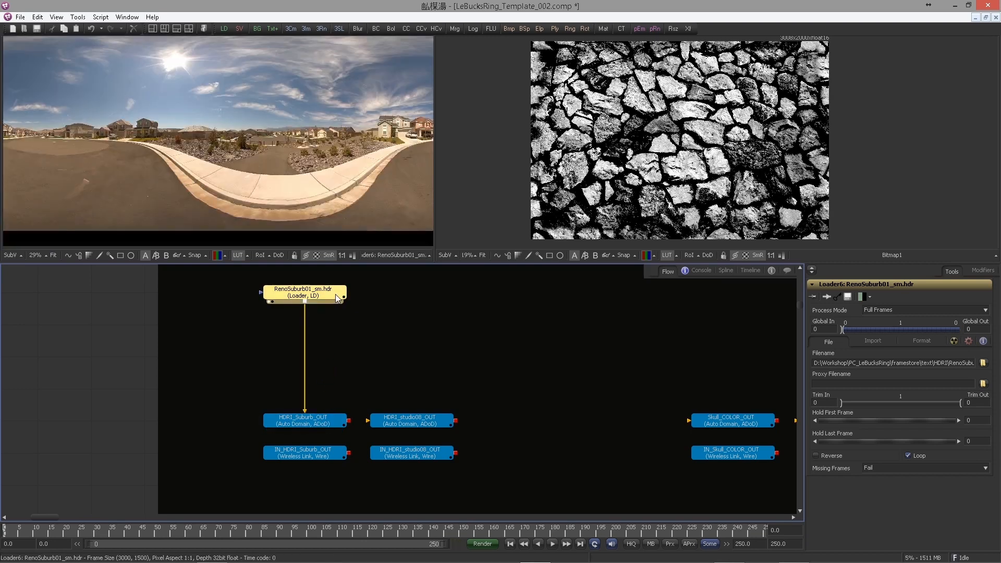
Load studio008.hdr with a new Loader feeding HDRI_studio08_OUT.
drag(422, 371, 362, 371)
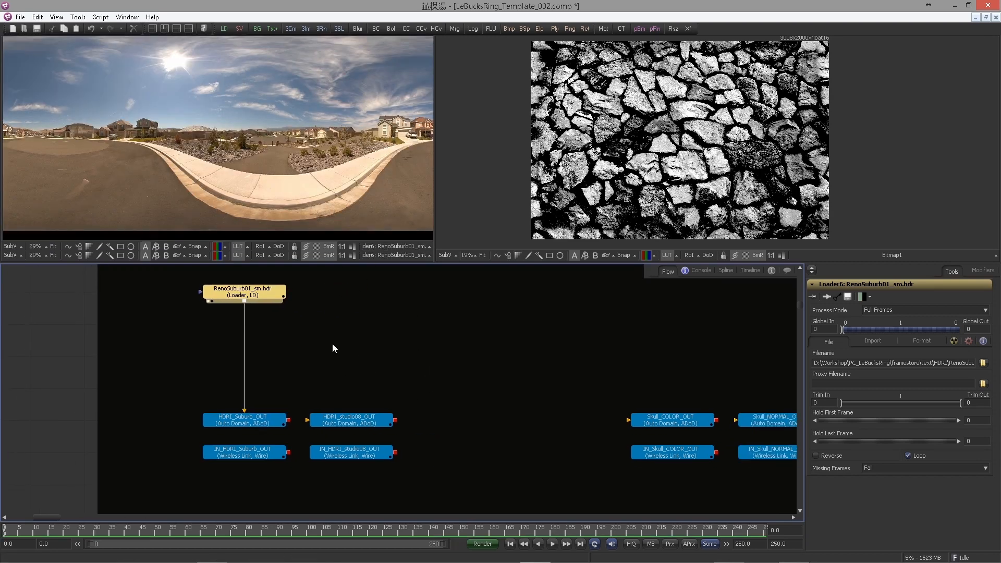
drag(224, 29, 350, 413)
double_click(353, 170)
Add a Loader above Skull_COLOR_OUT and load LBR_ALL_text_skull_v001_vma_COLOR.tga from the Skull folder.
scroll(448, 343, right, 10)
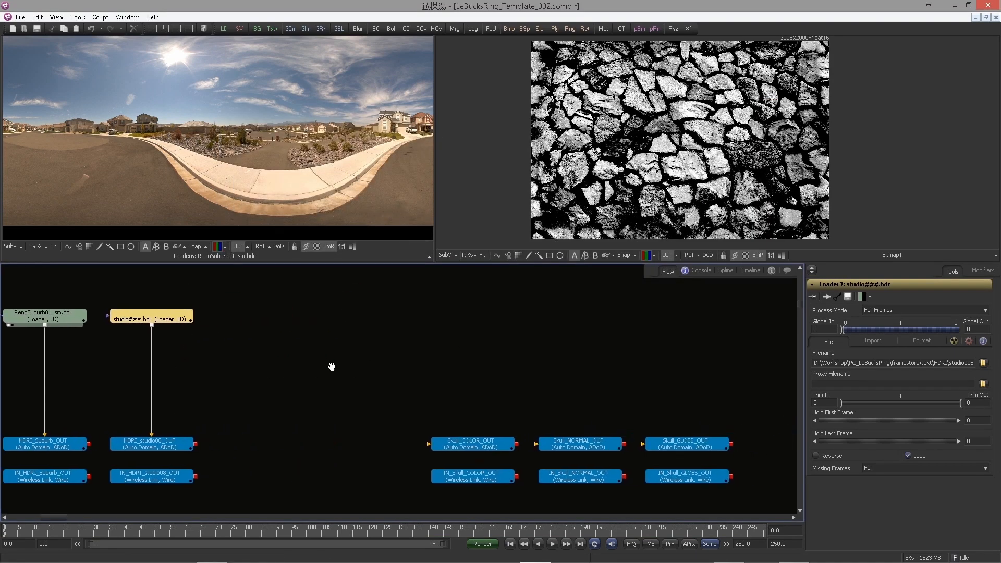
drag(305, 309, 246, 329)
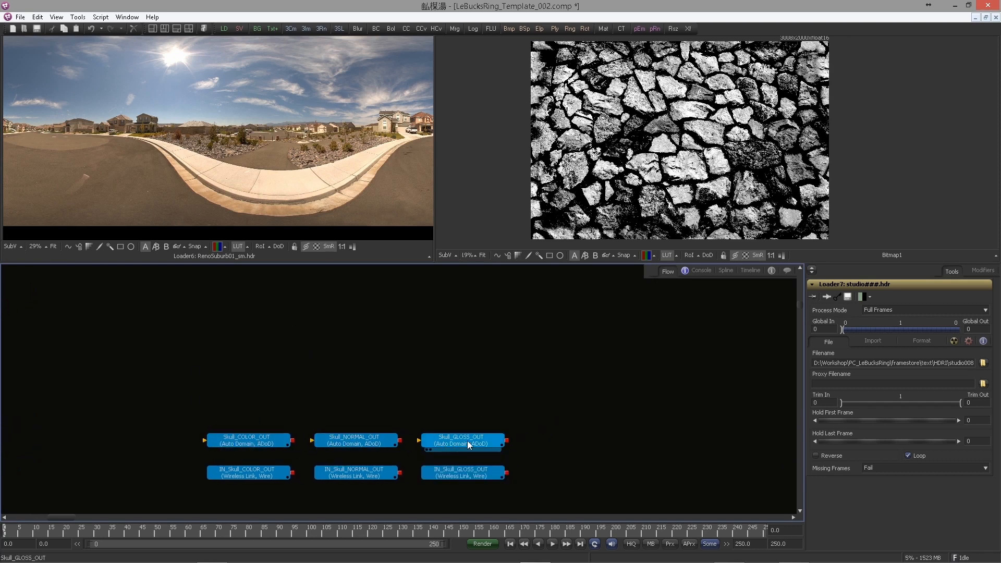
click(250, 375)
drag(222, 30, 258, 326)
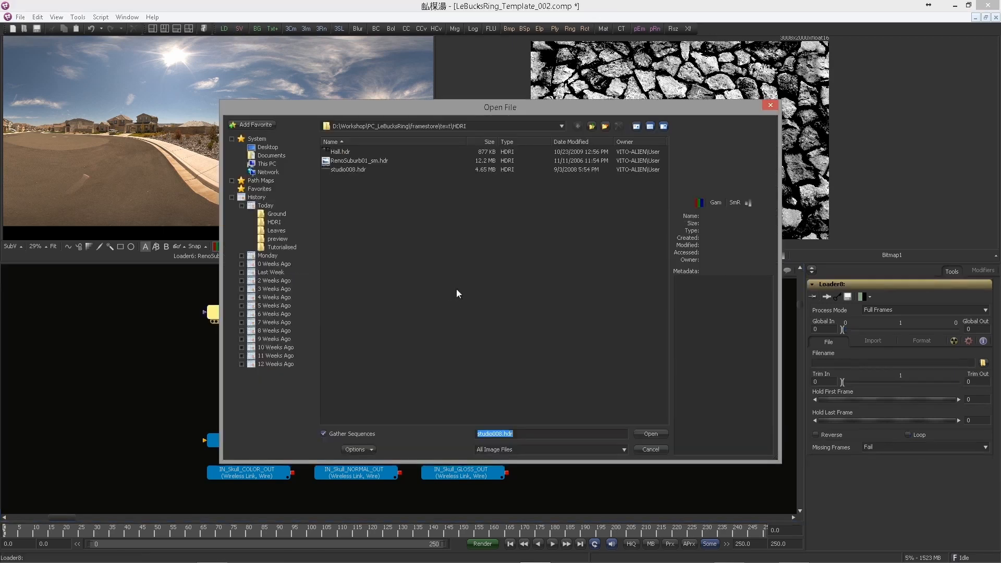
click(592, 127)
double_click(340, 198)
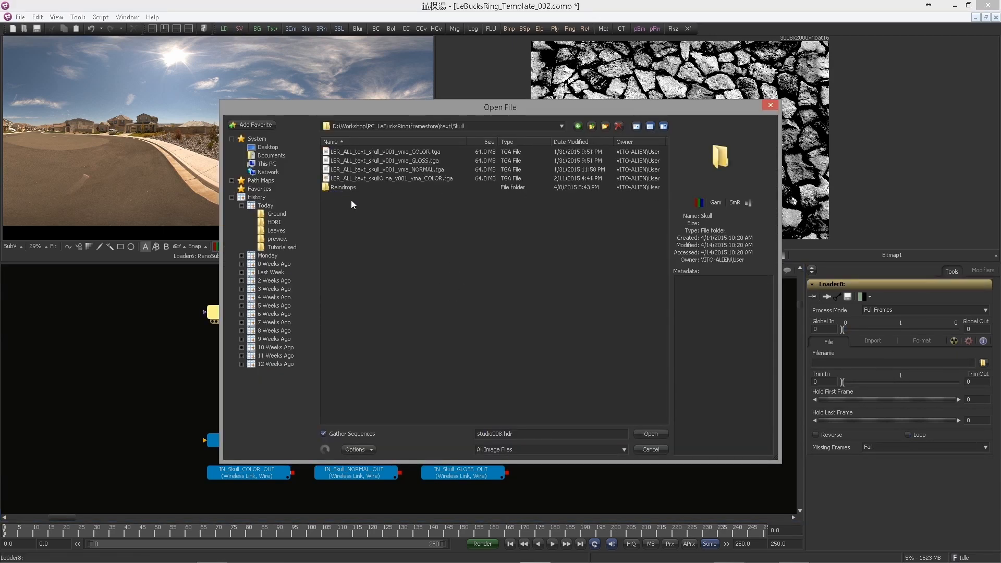
double_click(417, 151)
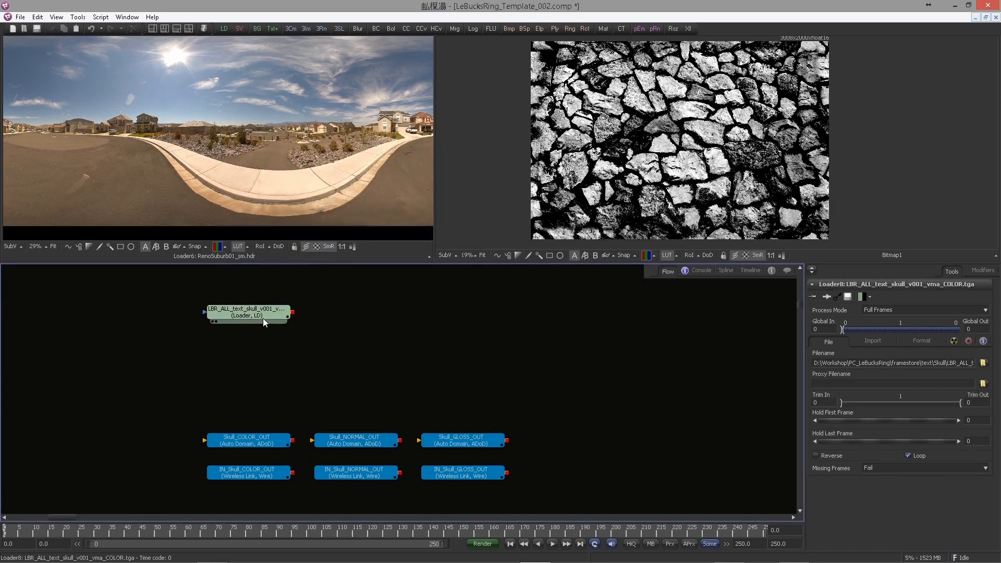
Add Loaders for the skull GLOSS.tga and NORMAL.tga textures above Skull_GLOSS_OUT and Skull_NORMAL_OUT.
click(261, 312)
drag(320, 210, 464, 311)
double_click(411, 160)
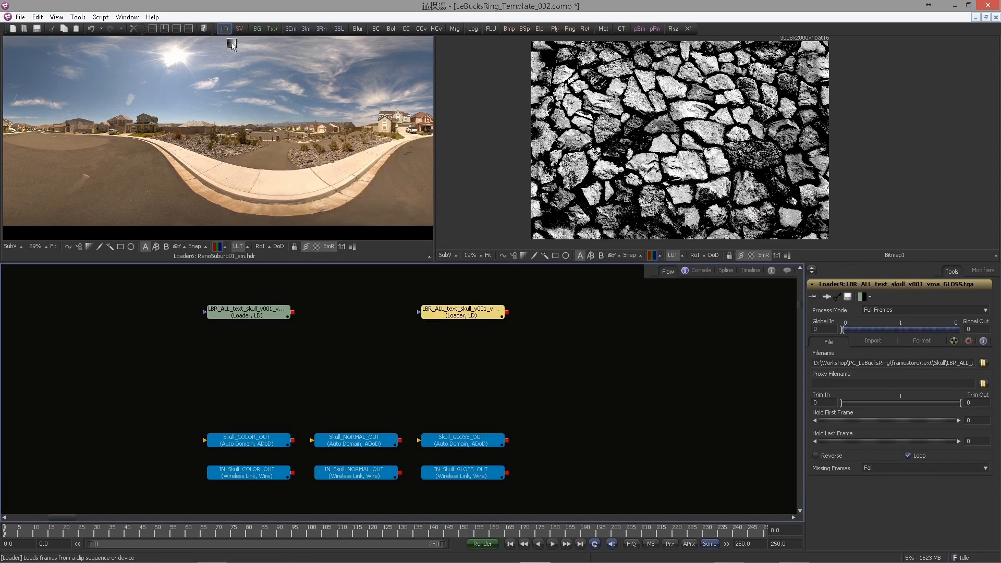
drag(223, 28, 362, 305)
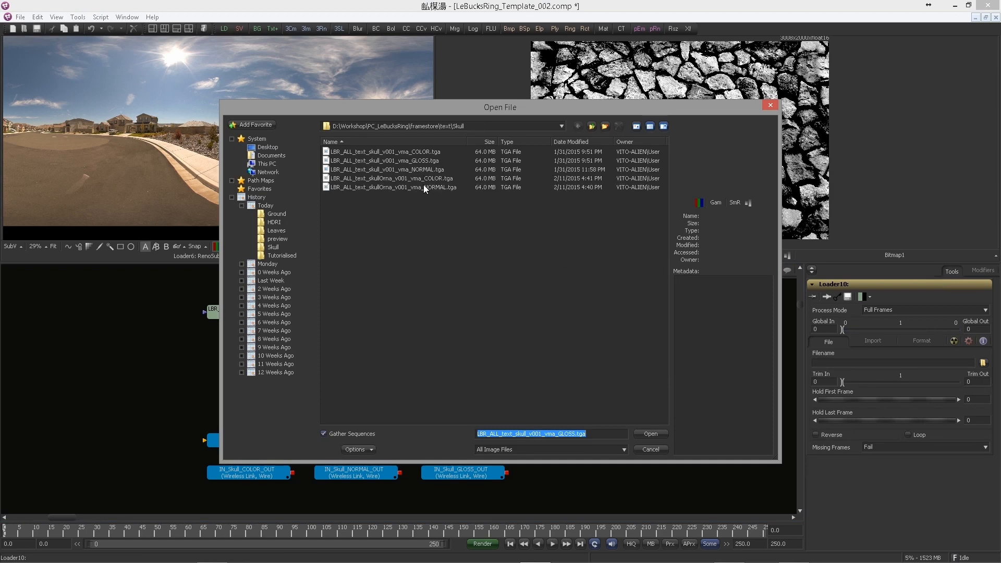
double_click(411, 170)
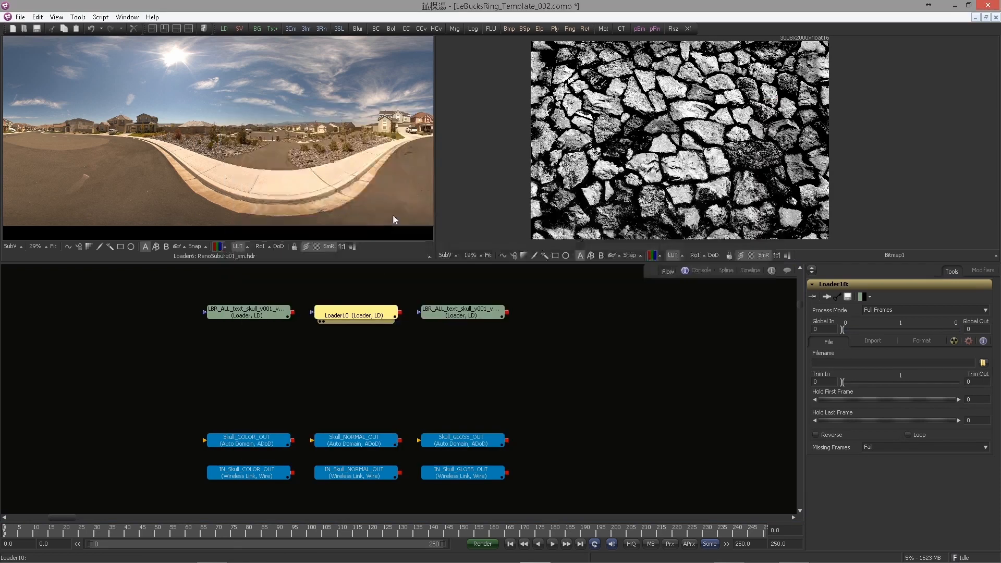
Connect the three skull loaders to their matching COLOR, NORMAL and GLOSS outputs and display the COLOR texture in the left viewer.
drag(293, 311, 266, 444)
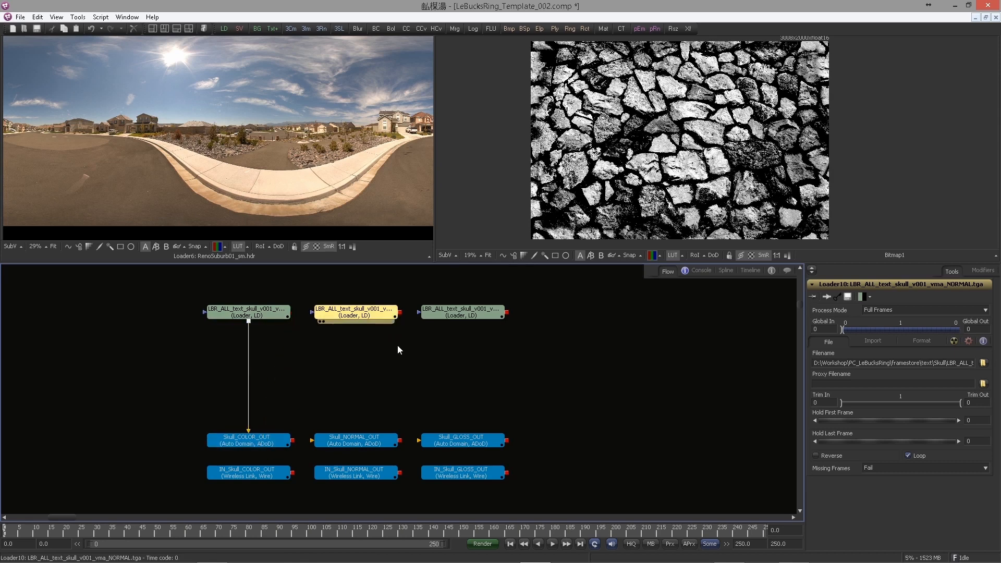
drag(400, 311, 373, 440)
drag(507, 312, 472, 439)
drag(249, 312, 249, 183)
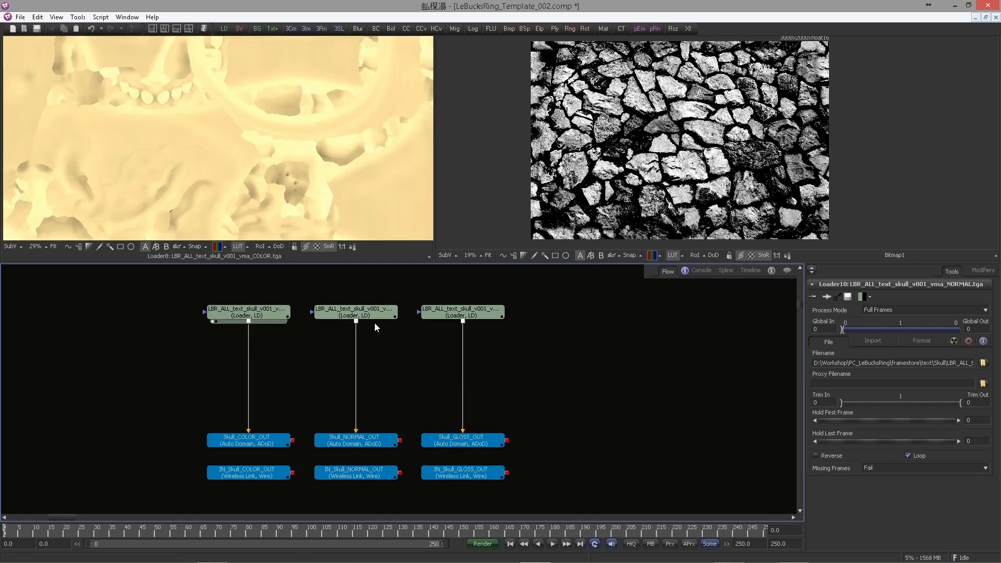
Check the skull COLOR loader's frame size and bit depth, and select the three skull loaders.
drag(275, 351, 311, 384)
scroll(309, 385, down, 4)
scroll(234, 382, up, 3)
mouse_move(288, 365)
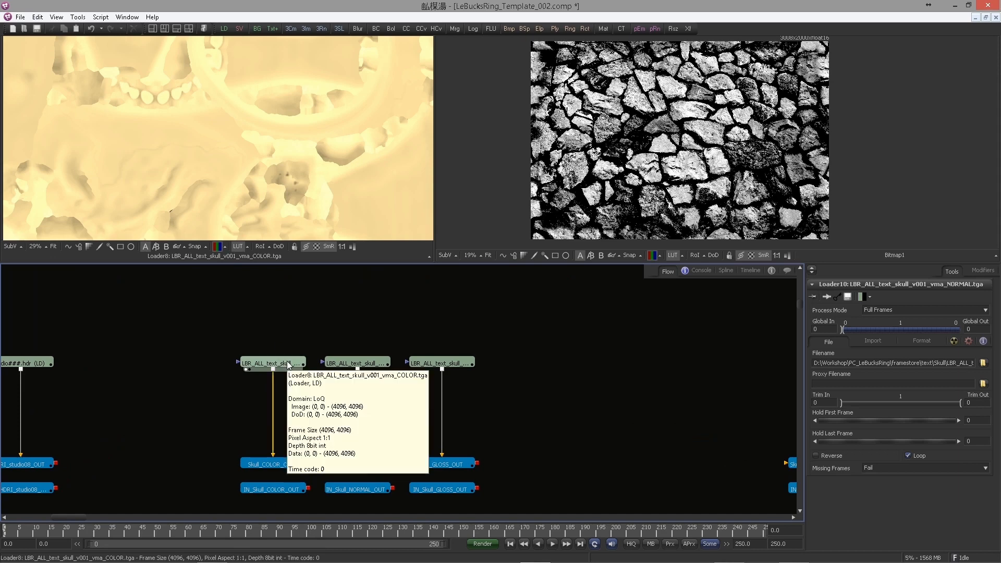
drag(204, 390, 380, 368)
drag(386, 367, 615, 329)
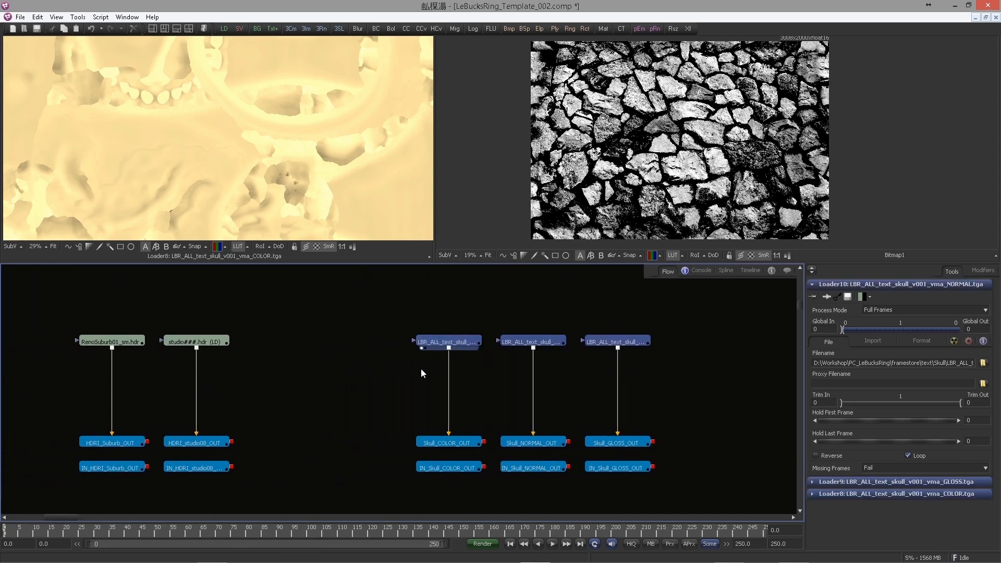
Copy the ChangeDepth and Gamut tools from the ground diffuse branch for use on the skull textures.
drag(397, 279, 402, 447)
scroll(366, 409, down, 1)
drag(389, 413, 323, 498)
scroll(478, 339, up, 1)
drag(381, 371, 415, 414)
drag(380, 333, 461, 391)
drag(418, 416, 330, 200)
scroll(354, 370, down, 2)
scroll(359, 433, up, 2)
drag(360, 435, 425, 318)
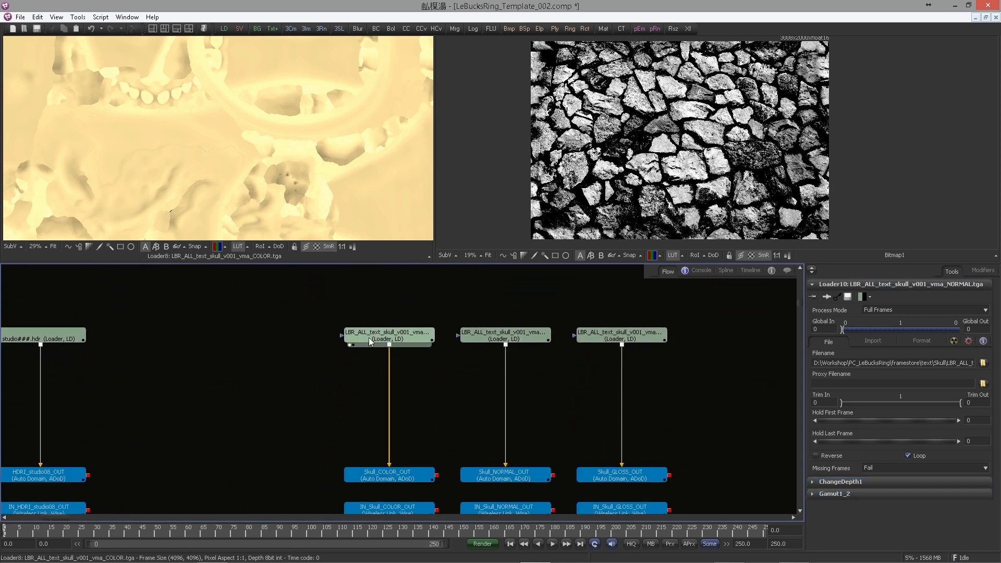
Paste the copied ChangeDepth and Gamut tools into the flow between the skull COLOR loader and Skull_COLOR_OUT.
click(401, 336)
key(ctrl+v)
drag(485, 374, 370, 438)
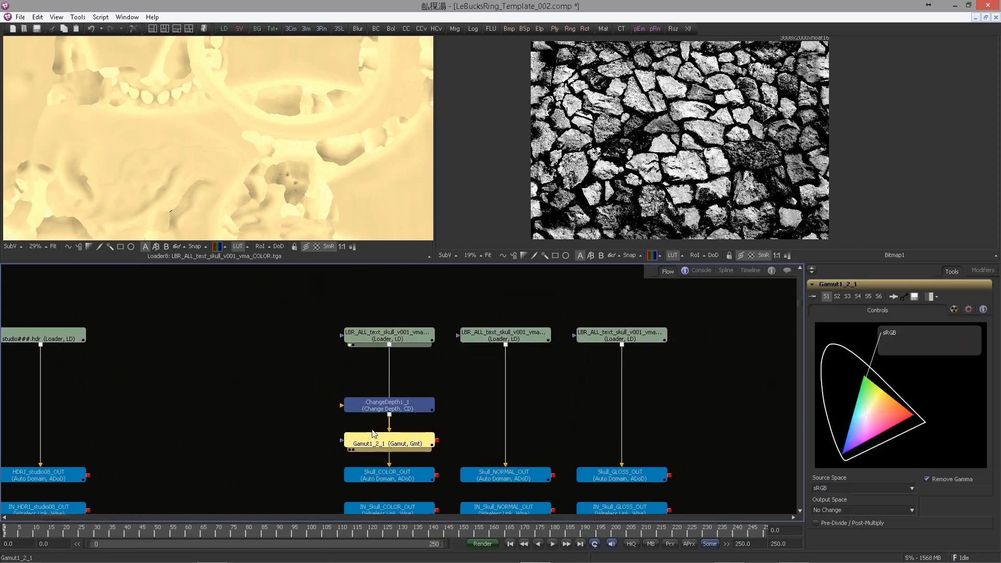
Wire the pasted ChangeDepth and Gamut in line between the skull COLOR loader and Skull_COLOR_OUT, and display the Gamut in the left viewer.
drag(391, 405, 331, 371)
drag(389, 345, 331, 361)
drag(377, 411, 389, 465)
drag(295, 425, 410, 372)
click(411, 374)
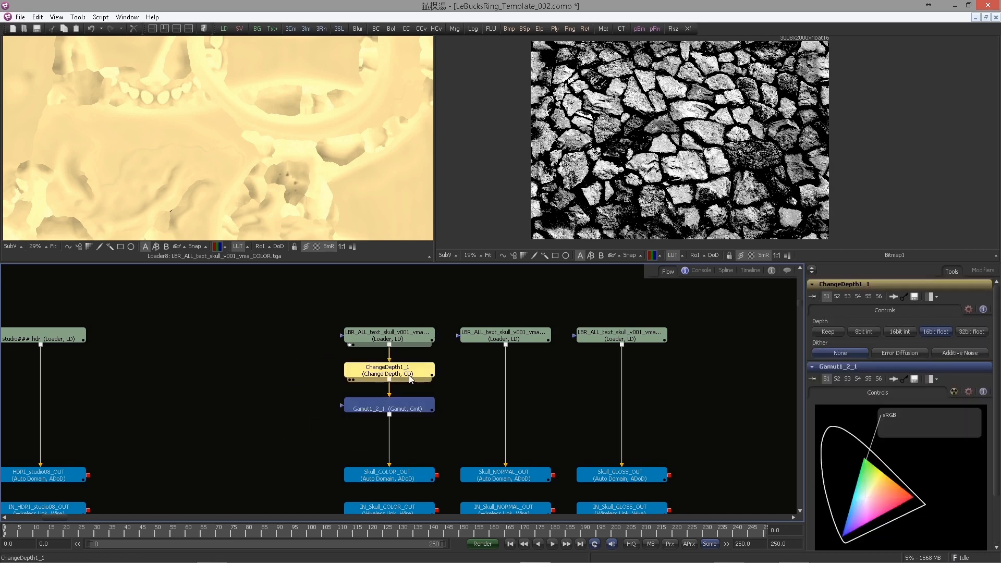
click(409, 385)
drag(407, 407, 308, 167)
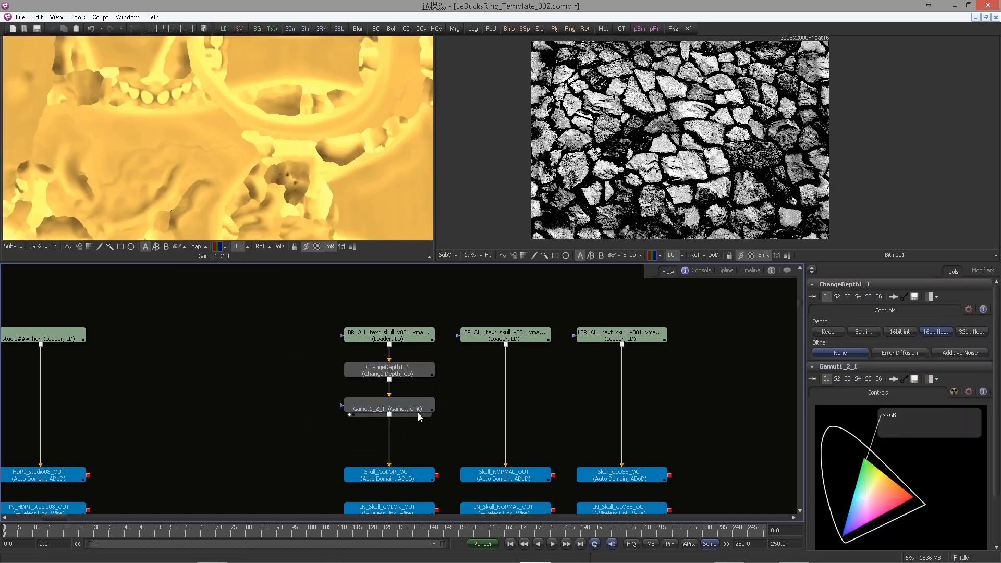
Duplicate the skull COLOR branch's ChangeDepth and Gamut pair below the NORMAL loader and delete the surplus copy.
key(ctrl+c)
key(ctrl+v)
click(537, 417)
key(ctrl+v)
key(Delete)
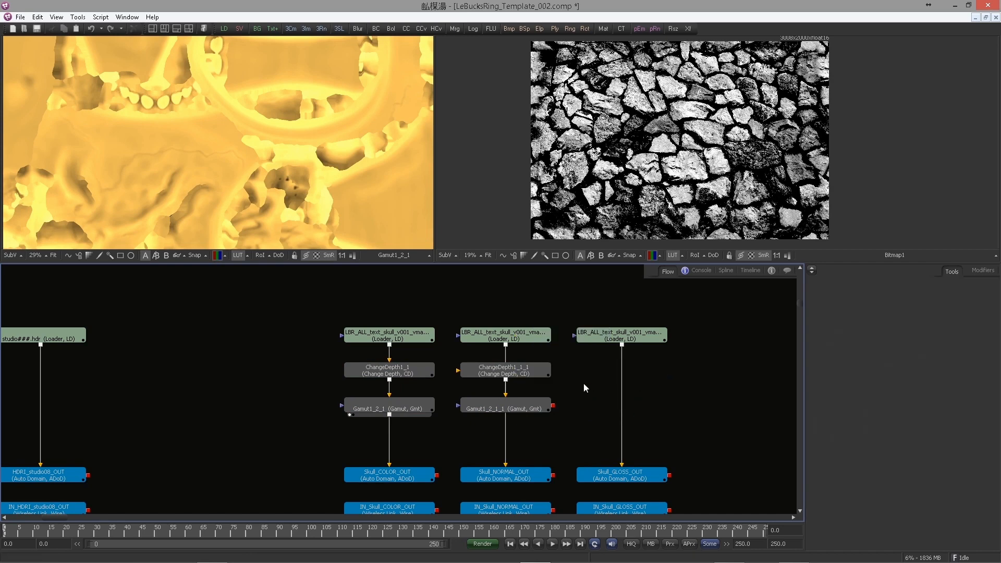
Move the duplicated ChangeDepth and Gamut in line between the skull GLOSS loader and Skull_GLOSS_OUT, and display the Gamut in the right viewer.
drag(520, 456, 466, 437)
drag(508, 339, 464, 400)
drag(466, 388, 568, 451)
click(624, 425)
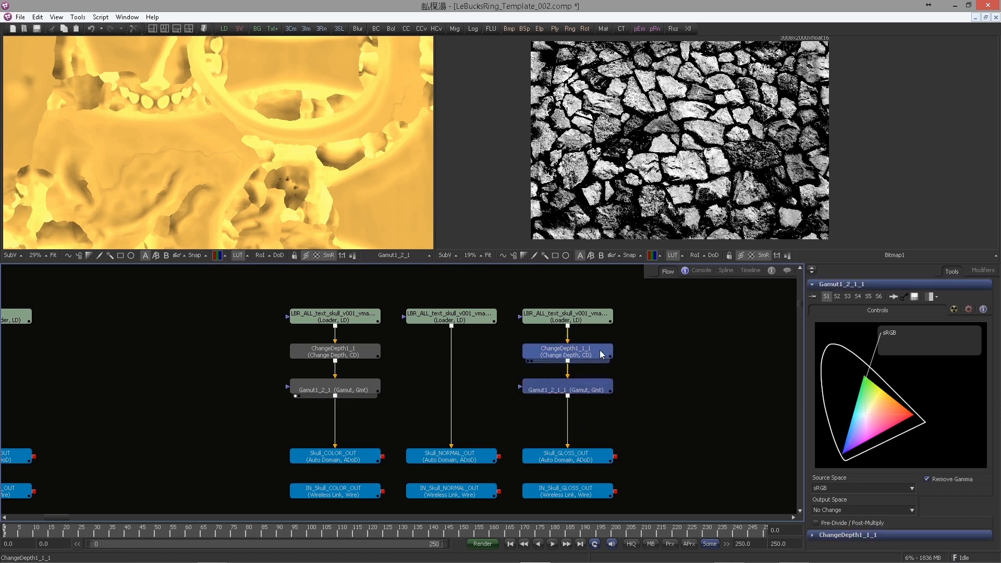
drag(596, 180, 598, 178)
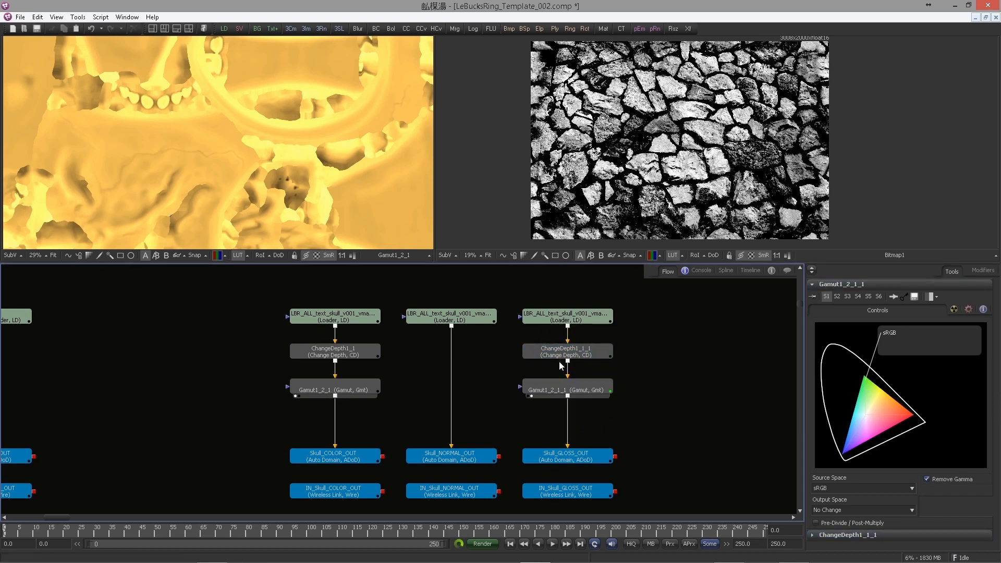
Copy the ChannelBooleans tool from the leaf_SPEC_OUT branch.
drag(654, 387, 573, 409)
drag(473, 340, 524, 366)
drag(340, 275, 508, 312)
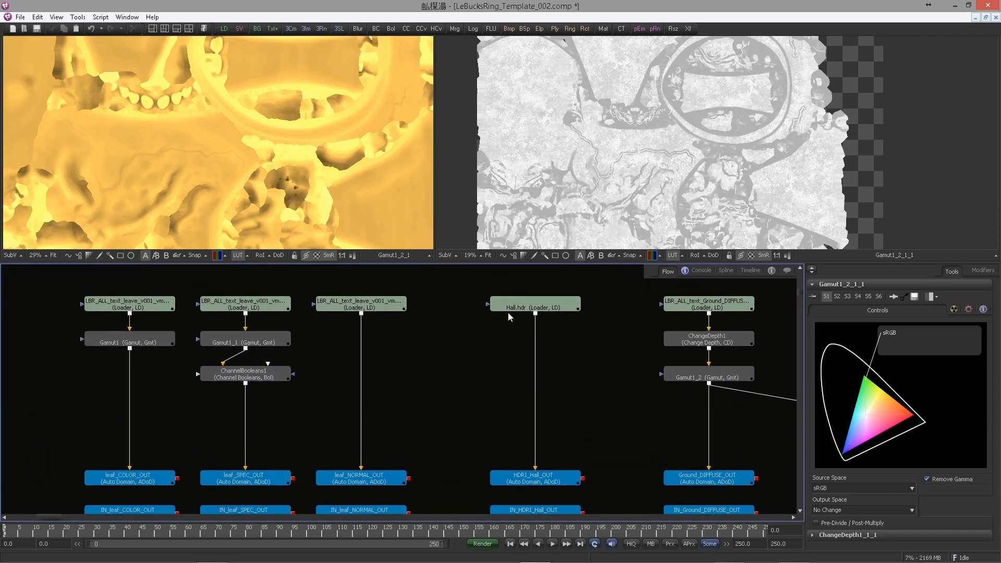
click(268, 380)
Paste the ChannelBooleans in line between the skull GLOSS branch's Gamut and Skull_GLOSS_OUT, and display it in the right viewer.
drag(481, 398, 539, 296)
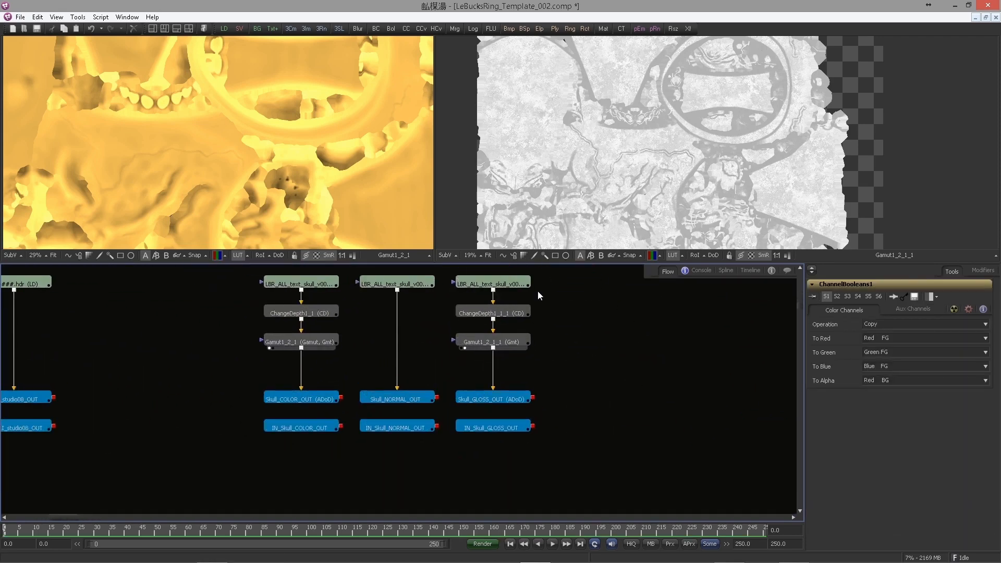
click(503, 337)
drag(490, 369, 505, 416)
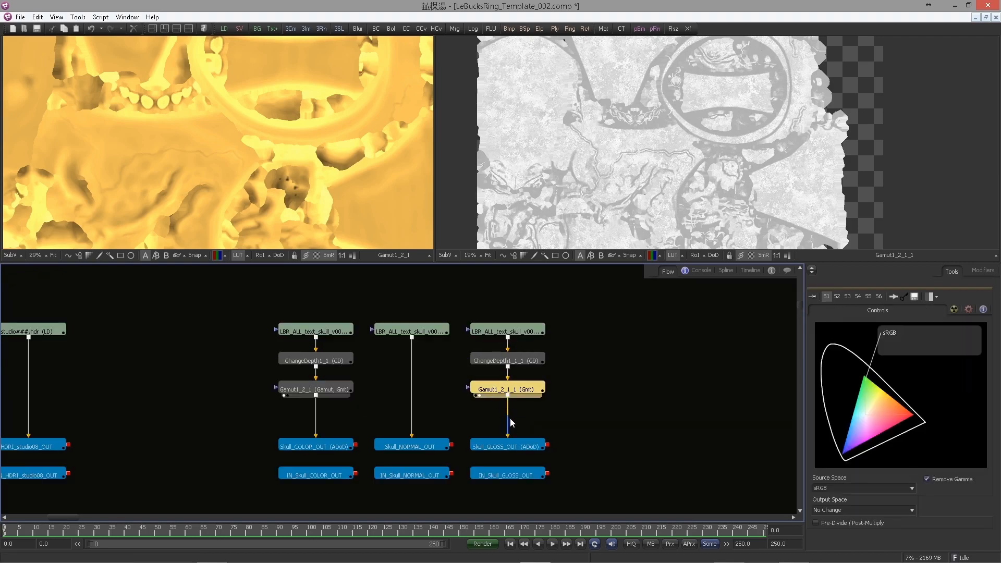
key(ctrl+v)
key(2)
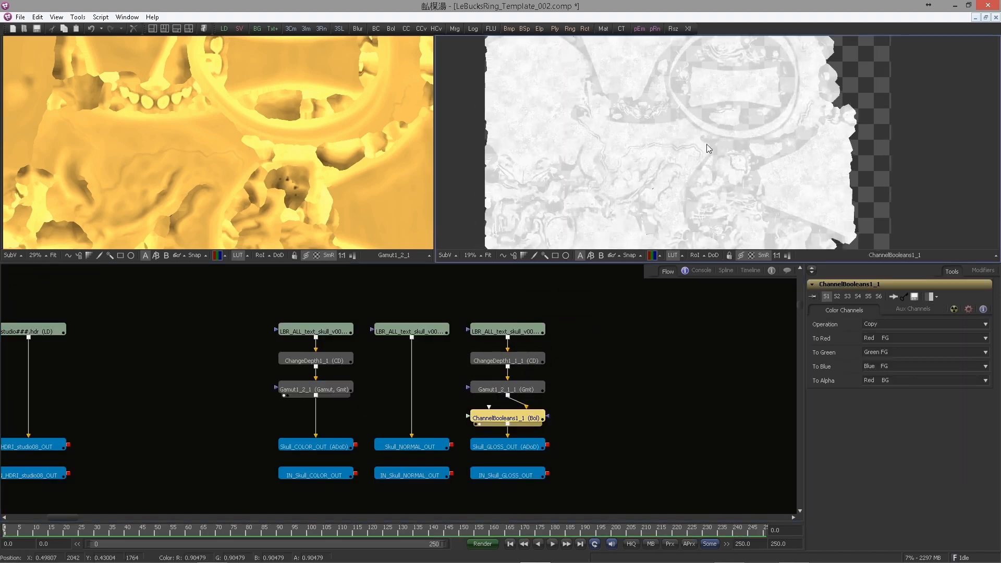
scroll(712, 161, up, 3)
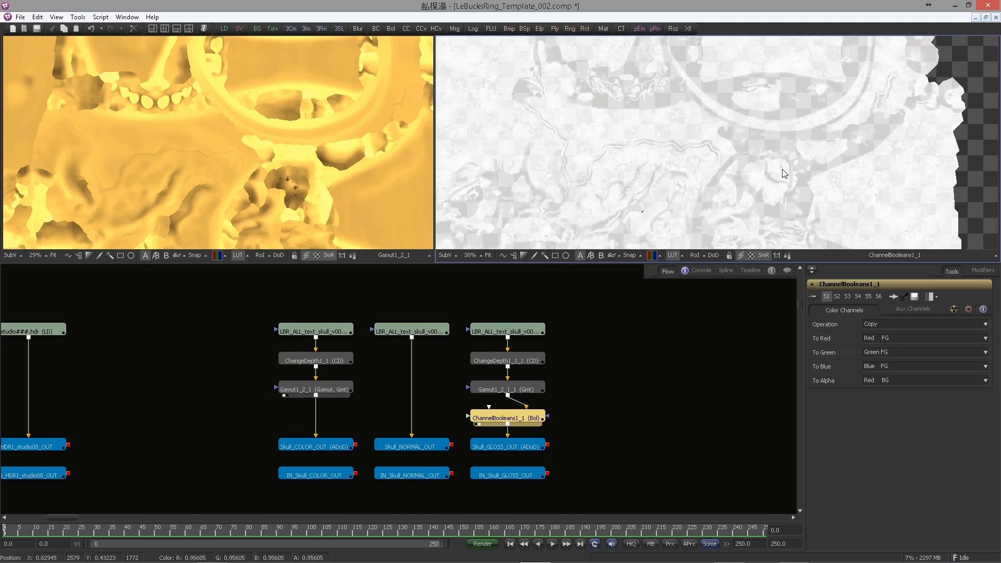
scroll(645, 409, down, 5)
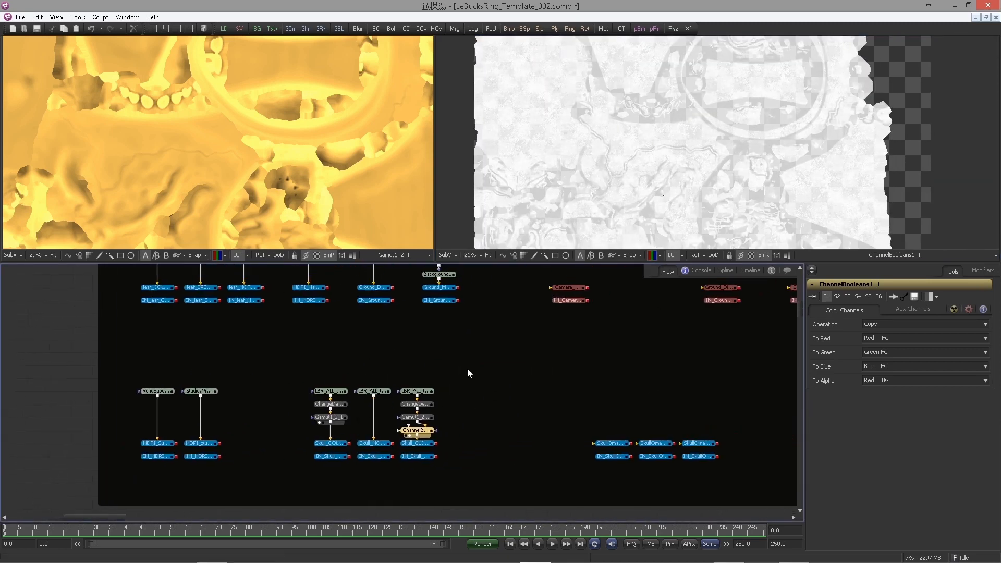
Look over the SkullOrna NORMAL, COLOR and MASK outputs and the neighbouring parts of the flow.
drag(568, 393, 563, 440)
scroll(430, 415, up, 3)
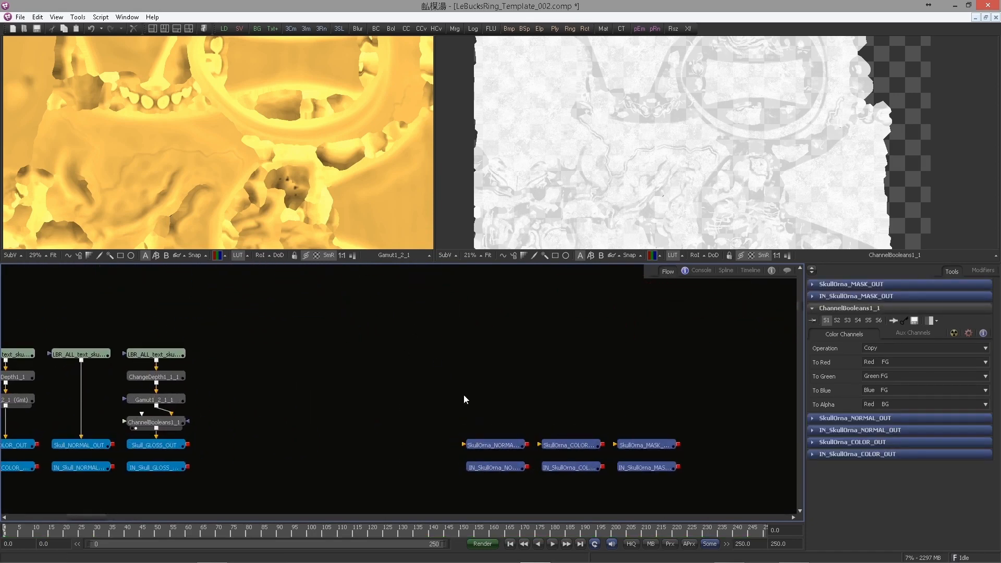
click(448, 397)
drag(546, 383, 641, 508)
mouse_move(522, 386)
mouse_down()
mouse_move(458, 450)
mouse_move(273, 468)
mouse_up()
mouse_move(455, 370)
mouse_down()
mouse_move(380, 421)
mouse_move(383, 371)
mouse_up()
drag(250, 391, 424, 348)
Add a Camera 3D above Camera_OUT and connect it to that output.
scroll(381, 379, up, 2)
scroll(349, 390, up, 1)
drag(327, 386, 271, 406)
scroll(271, 406, down, 2)
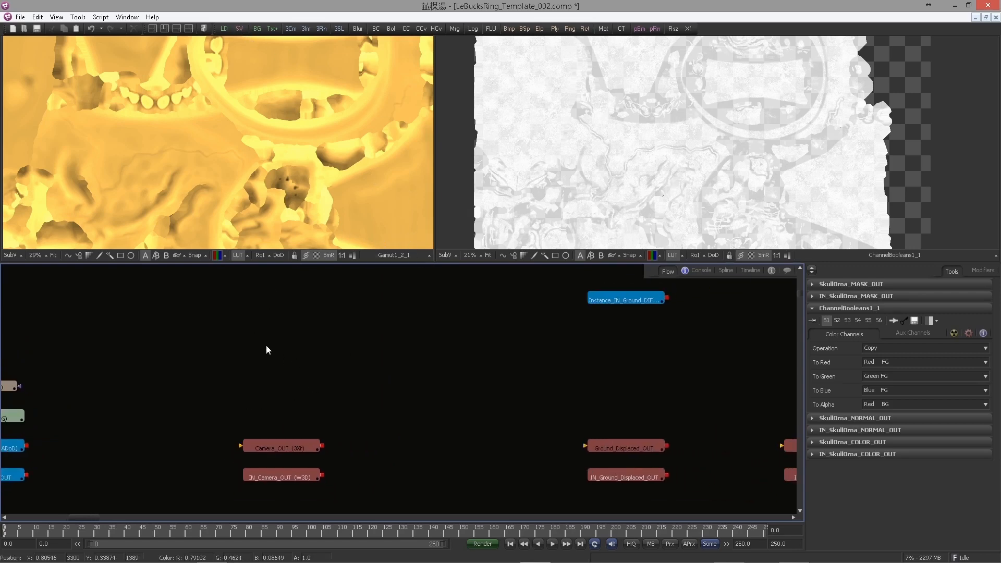
key(ctrl+space)
text(camera)
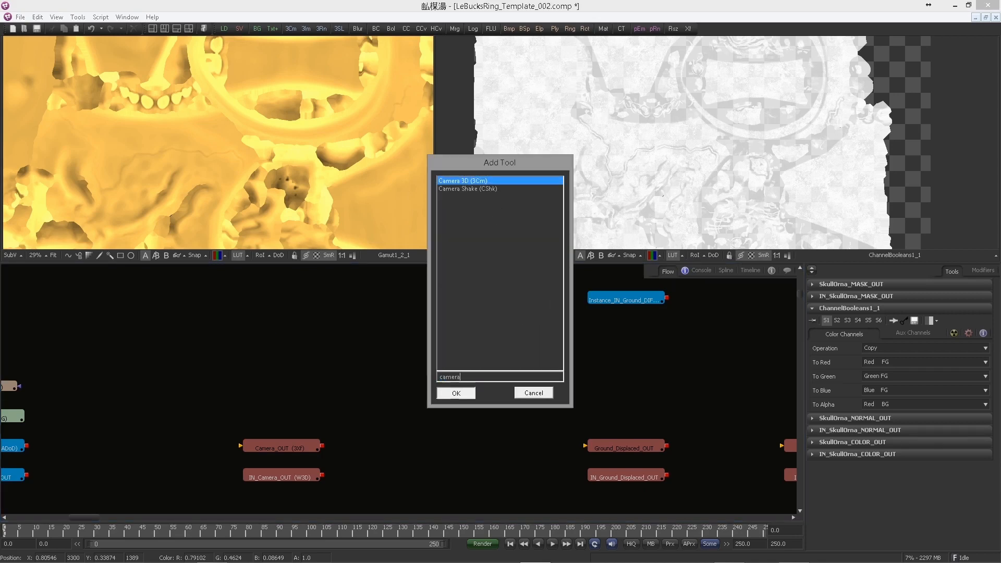
key(Return)
drag(282, 359, 292, 446)
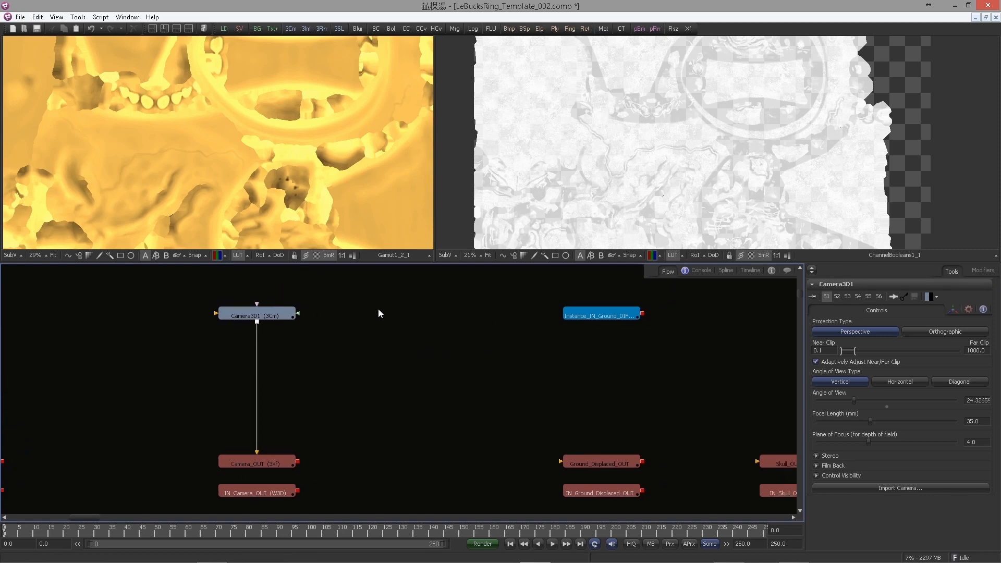
Display the Camera 3D in the left viewer and switch that viewer to the Perspective view.
click(289, 320)
key(1)
right_click(420, 243)
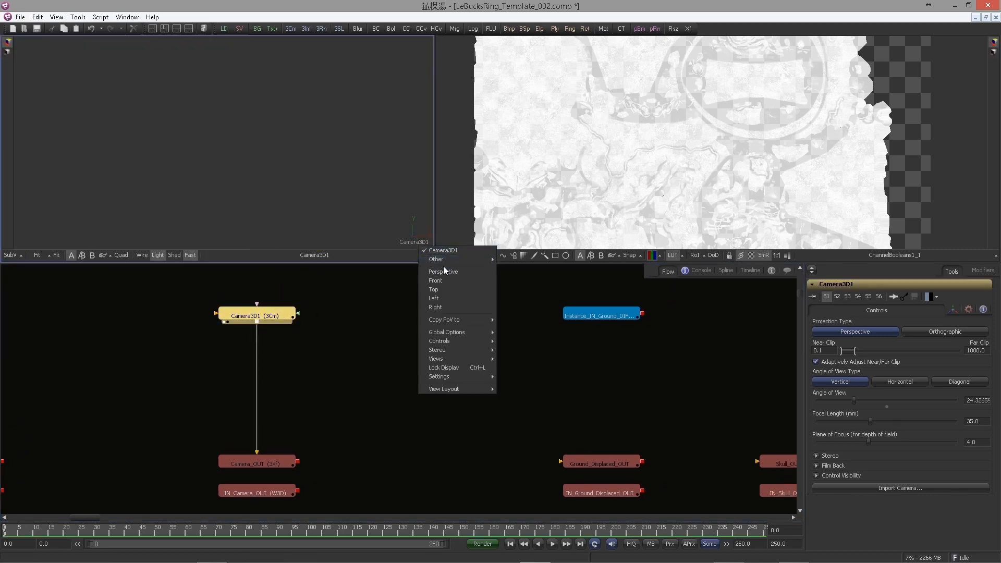
click(446, 272)
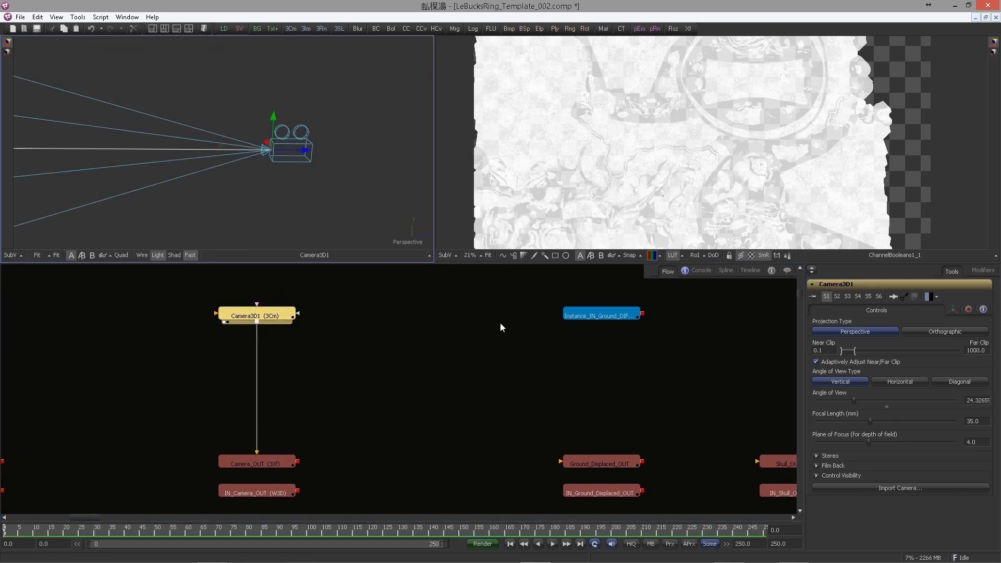
Set the camera's film gate to RED one 16x9.
click(817, 466)
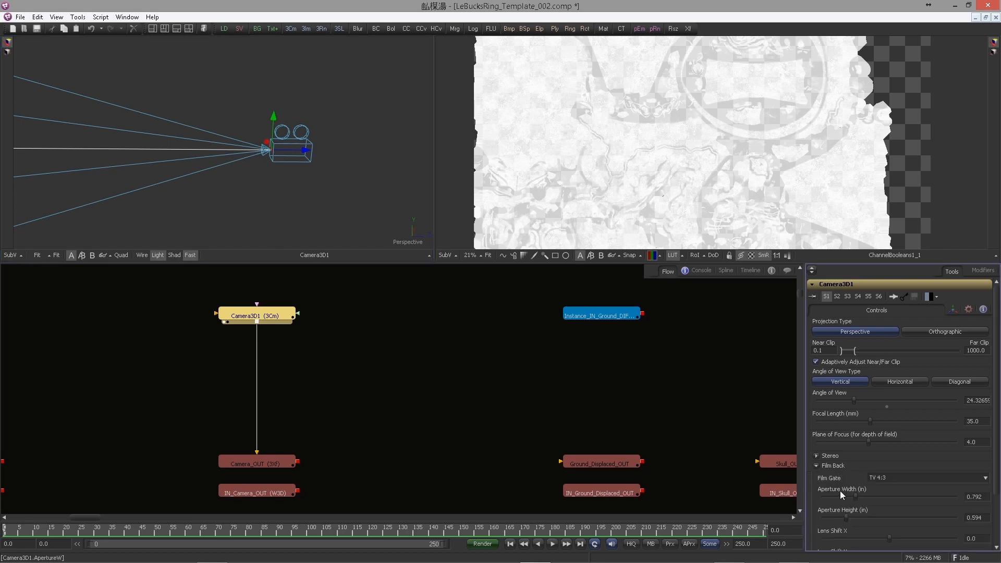
scroll(834, 469, down, 2)
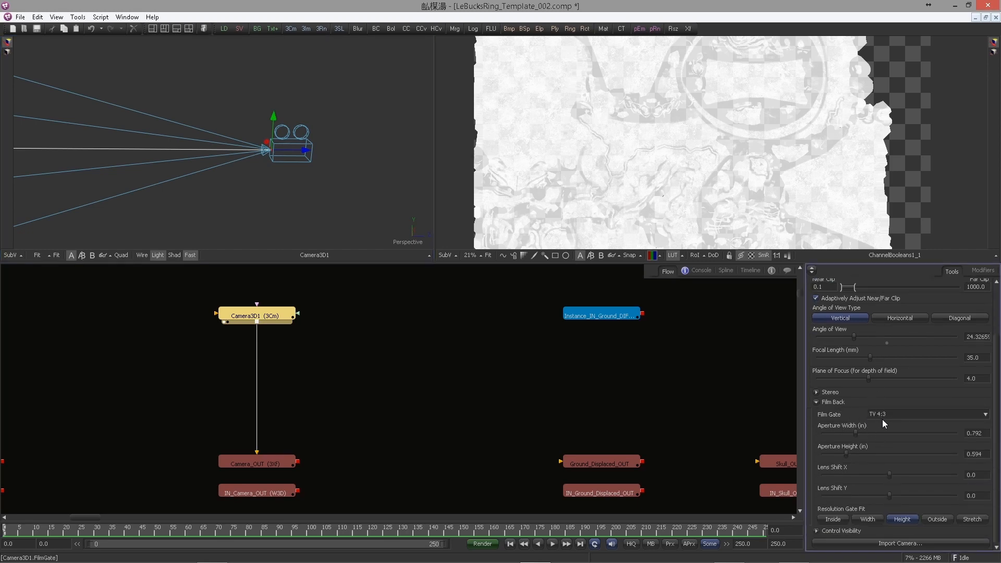
click(897, 414)
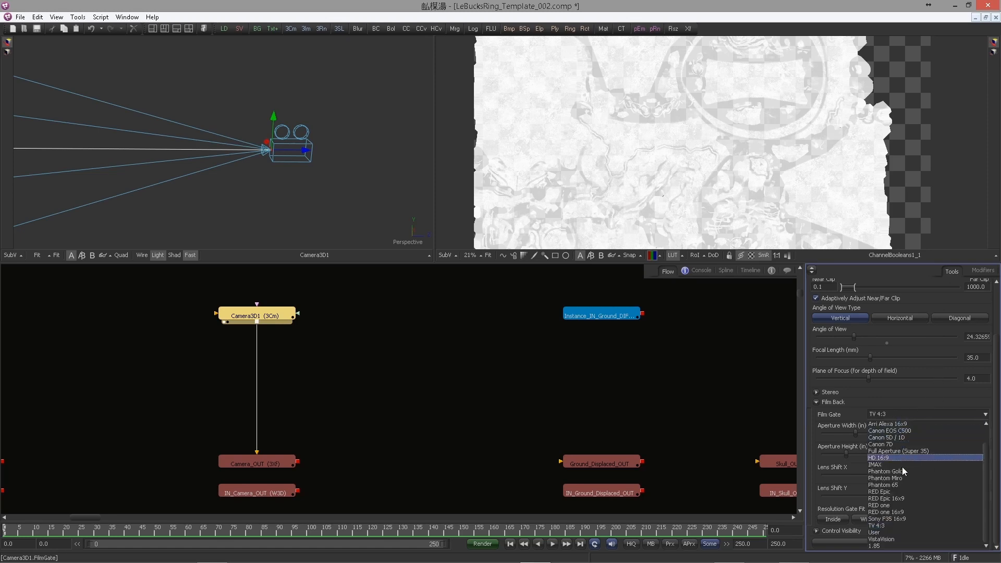
click(895, 513)
scroll(906, 347, up, 3)
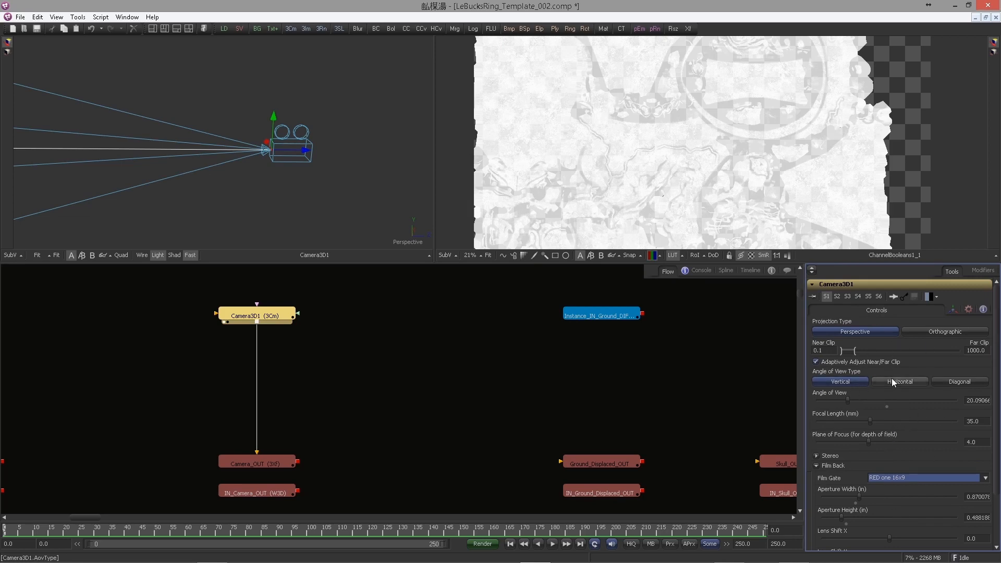
click(980, 350)
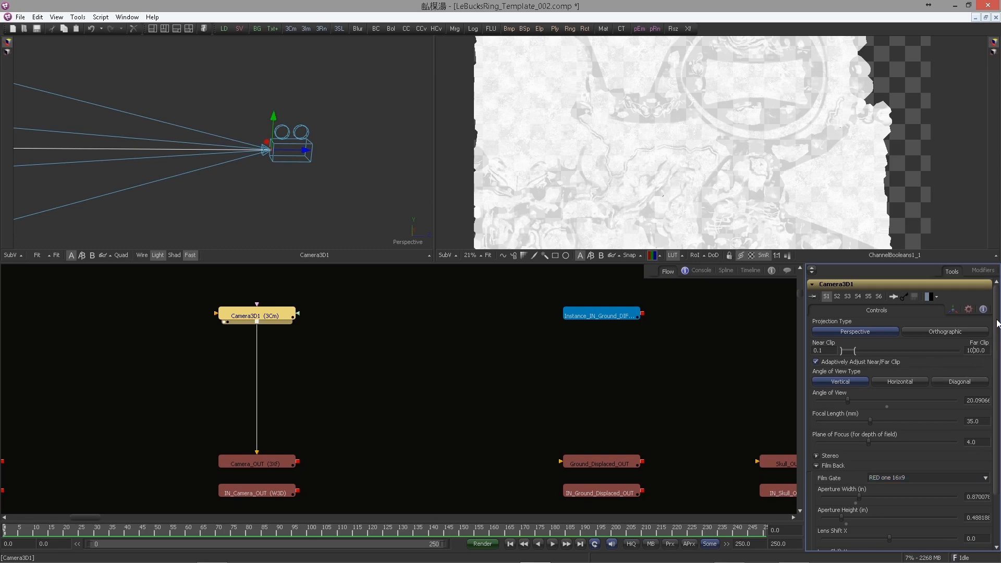
click(496, 370)
Add a Shape 3D plane below the ground diffuse instance node above Ground_Displaced_OUT, and display it in the left viewer.
drag(496, 370, 379, 418)
drag(320, 430, 311, 352)
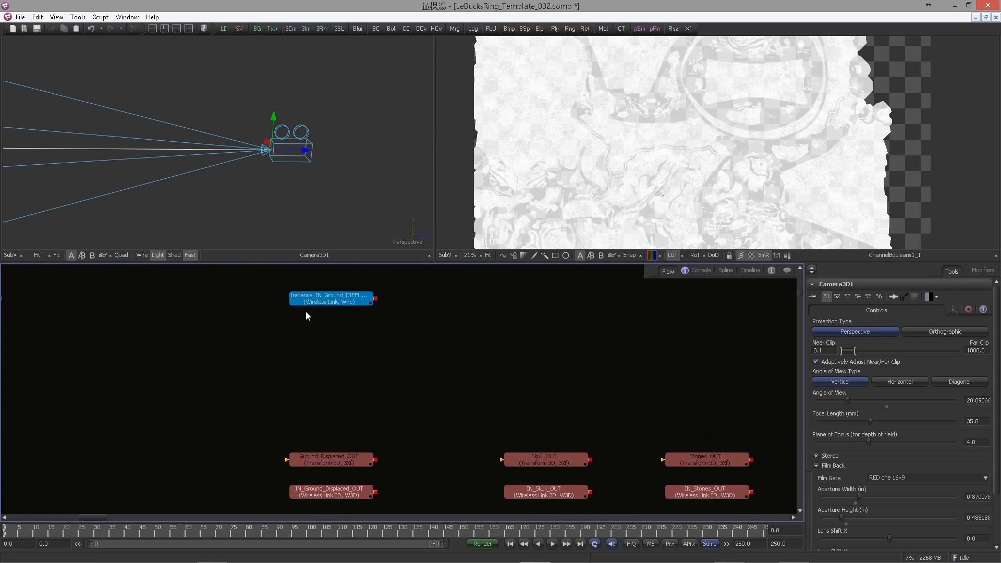
key(ctrl+space)
text(shape)
key(Return)
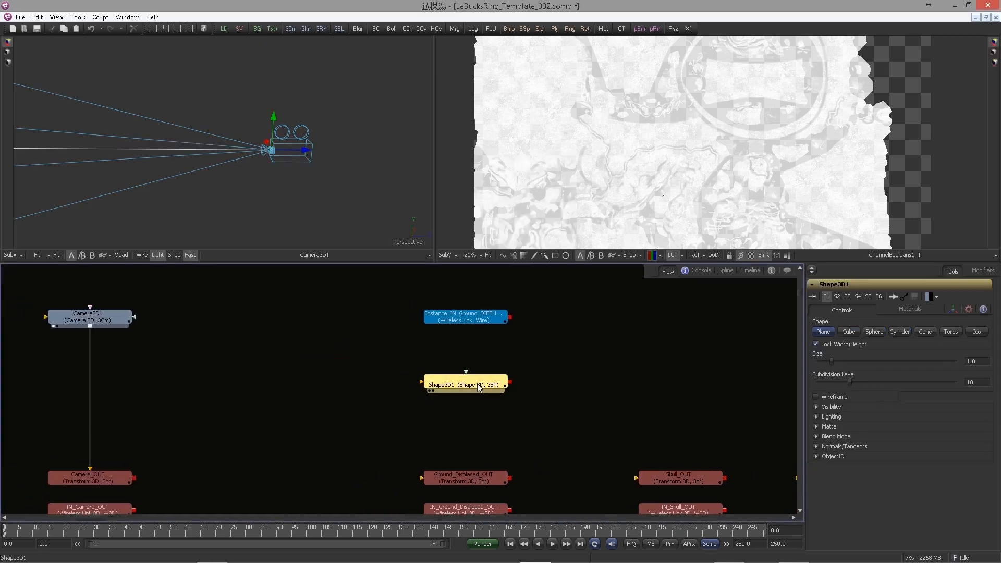
drag(479, 387, 478, 355)
key(1)
Display the ground diffuse instance in the right viewer and arrange it beside the Shape 3D in one row.
drag(471, 320, 644, 187)
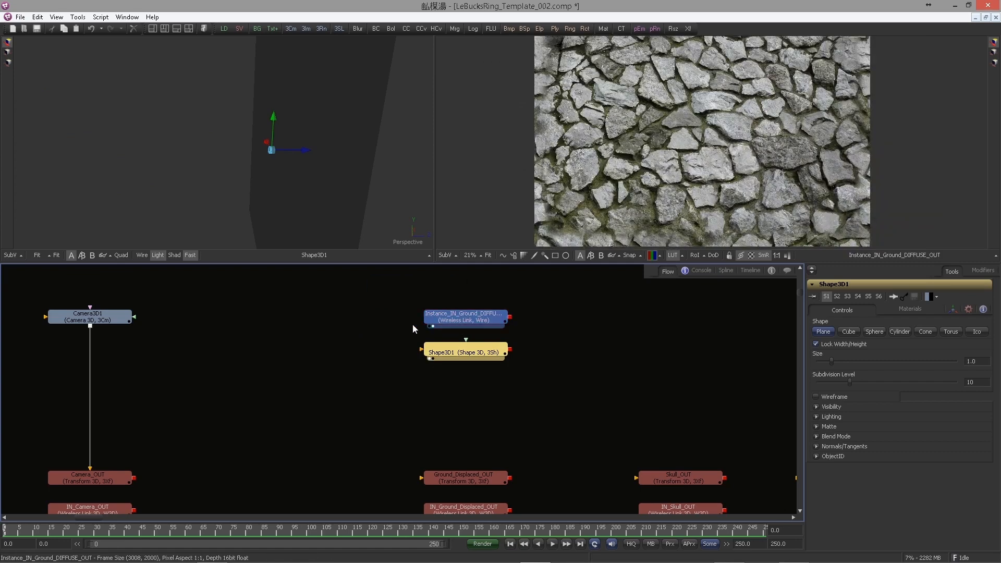
drag(432, 319, 324, 319)
drag(422, 364, 425, 333)
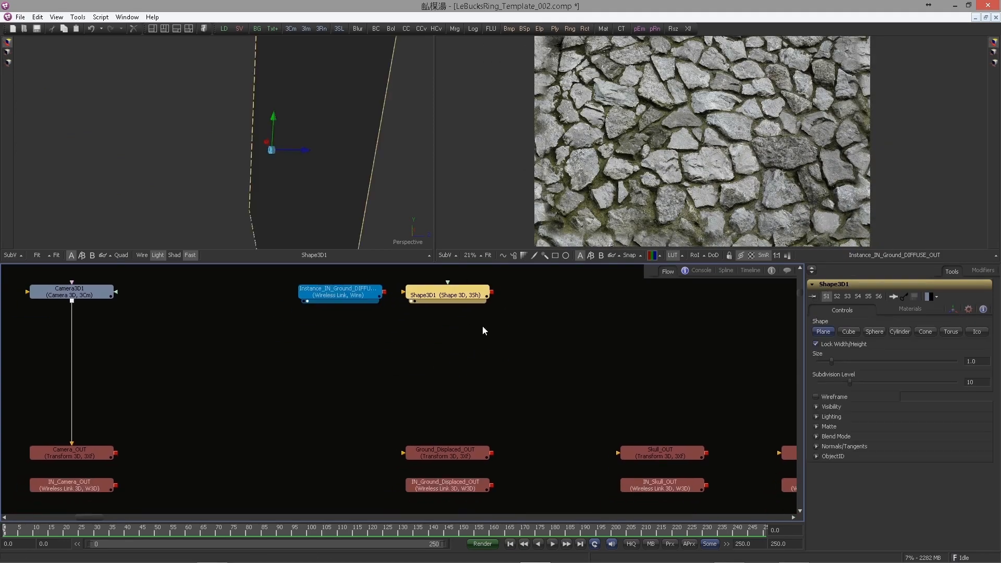
drag(485, 320, 477, 328)
Lay the Shape 3D plane flat by setting its X rotation to -90.
drag(311, 195, 381, 194)
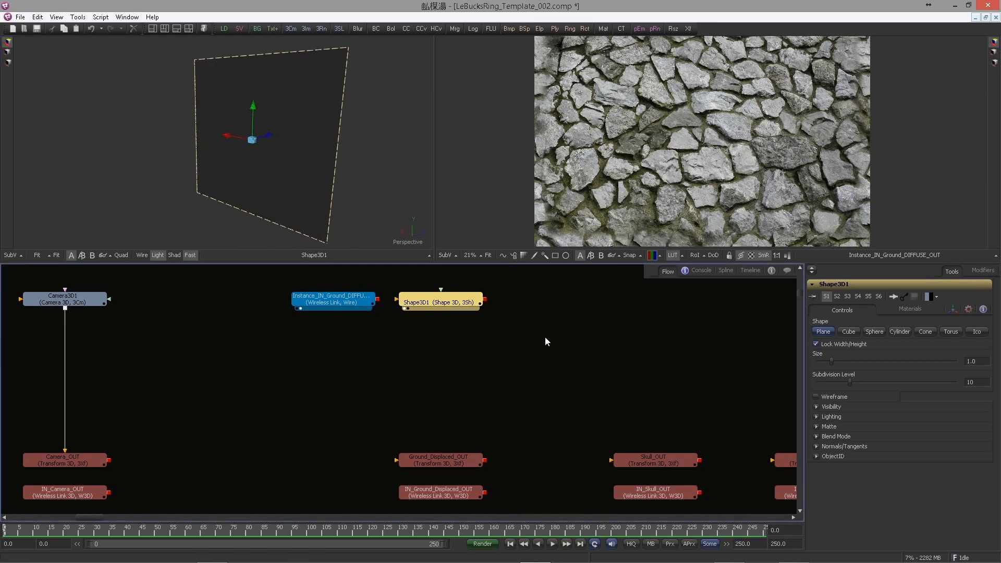
click(952, 309)
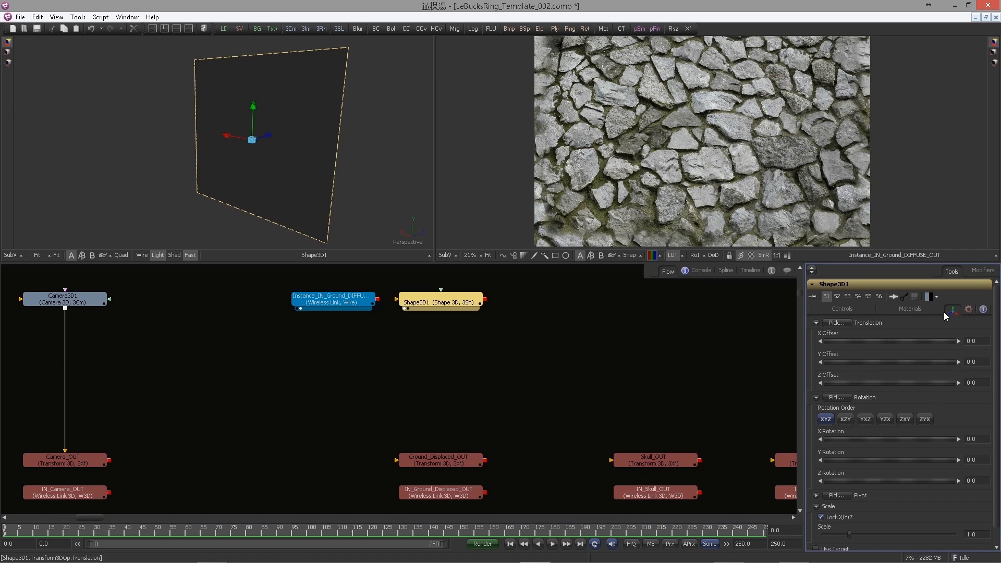
click(971, 439)
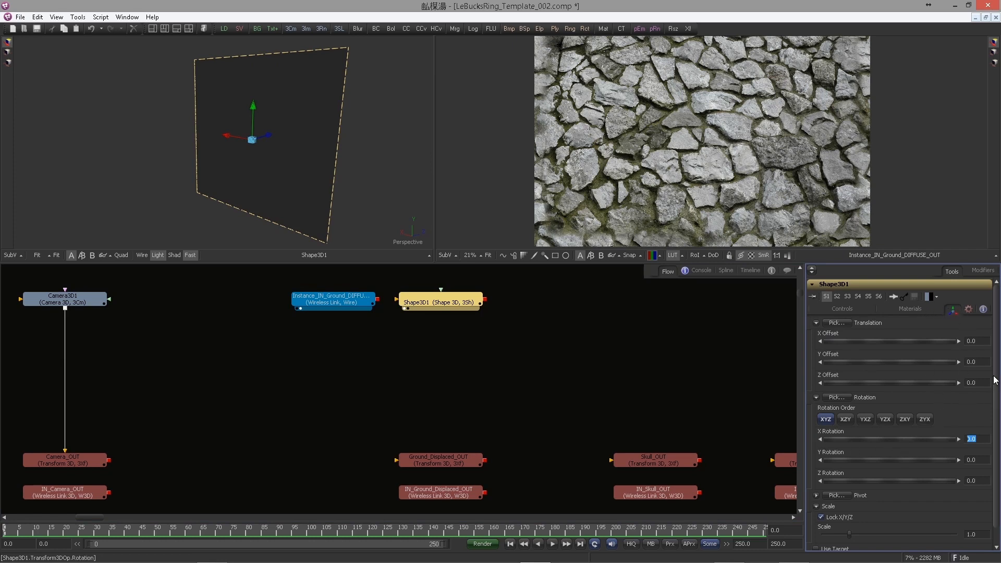
text(-90)
key(Return)
Unlock the plane's width and height, and set the width to 3.008 and the height to 2.0 to match the ground texture.
click(843, 308)
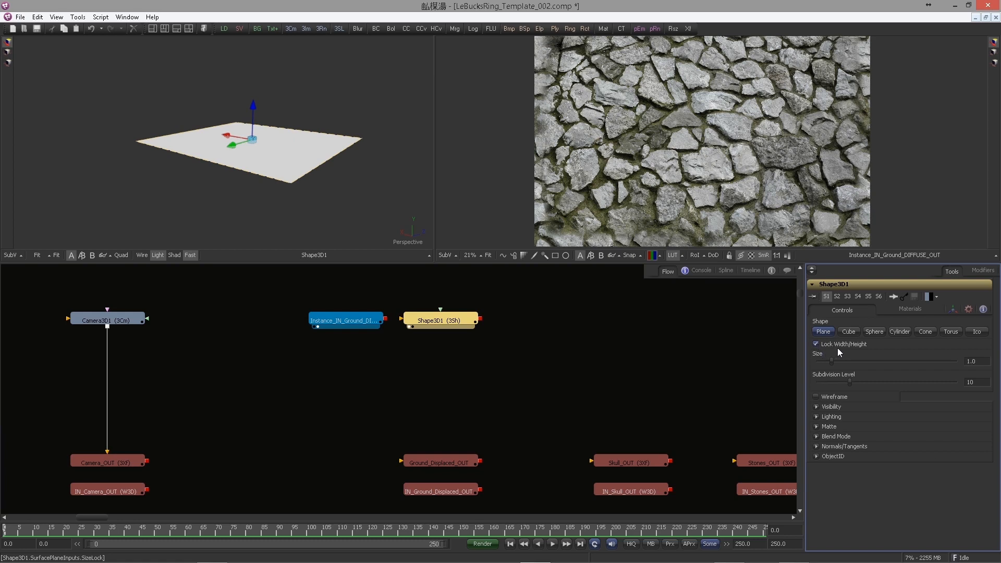
click(816, 344)
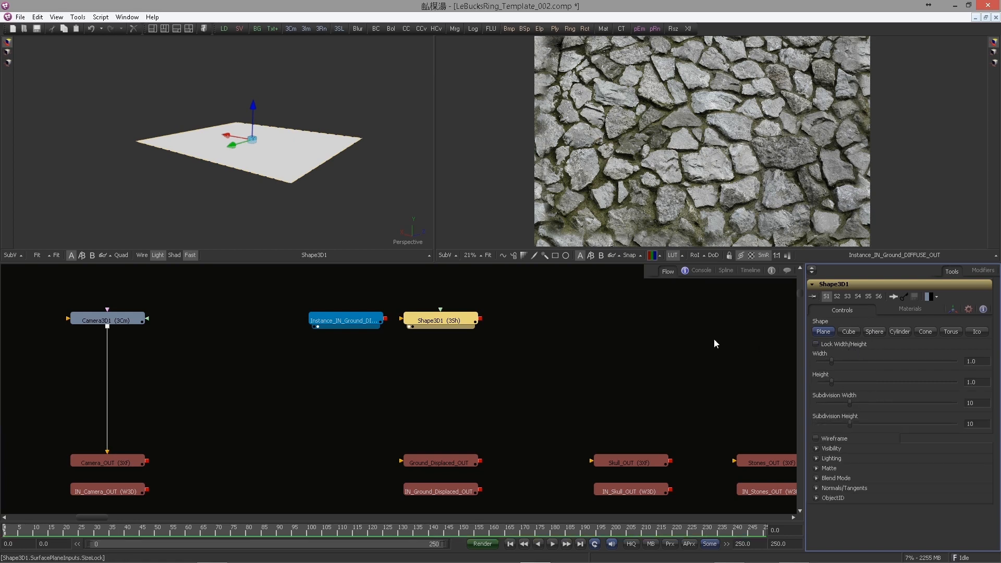
drag(297, 170, 366, 133)
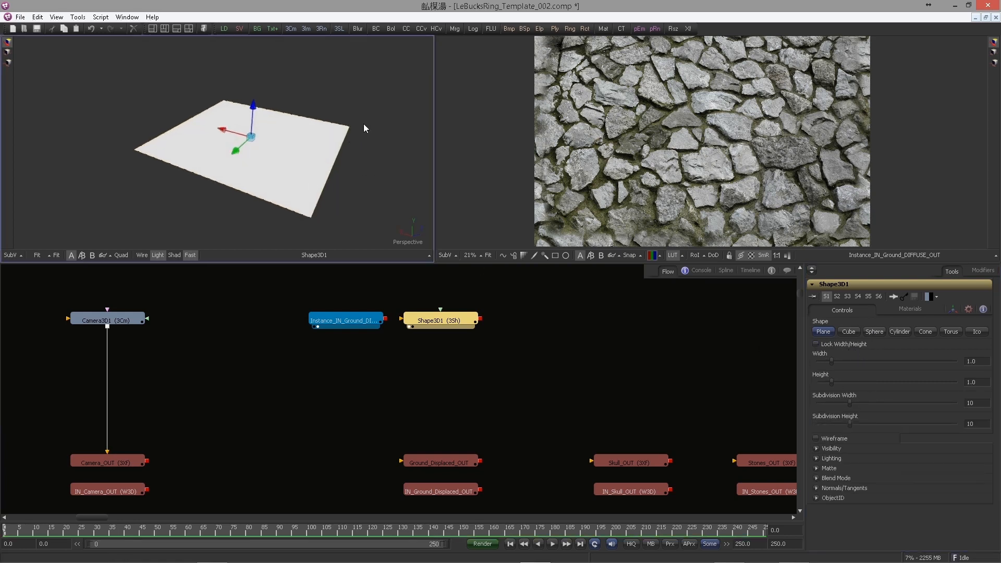
drag(294, 170, 284, 177)
scroll(684, 142, down, 3)
drag(683, 143, 674, 148)
double_click(985, 362)
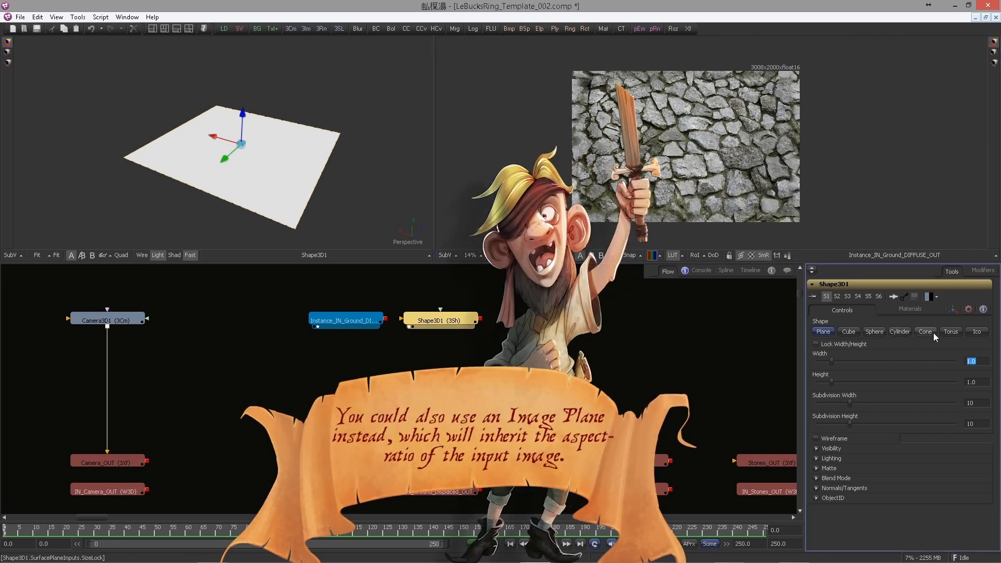
key(BackSpace)
key(Tab)
text(2.)
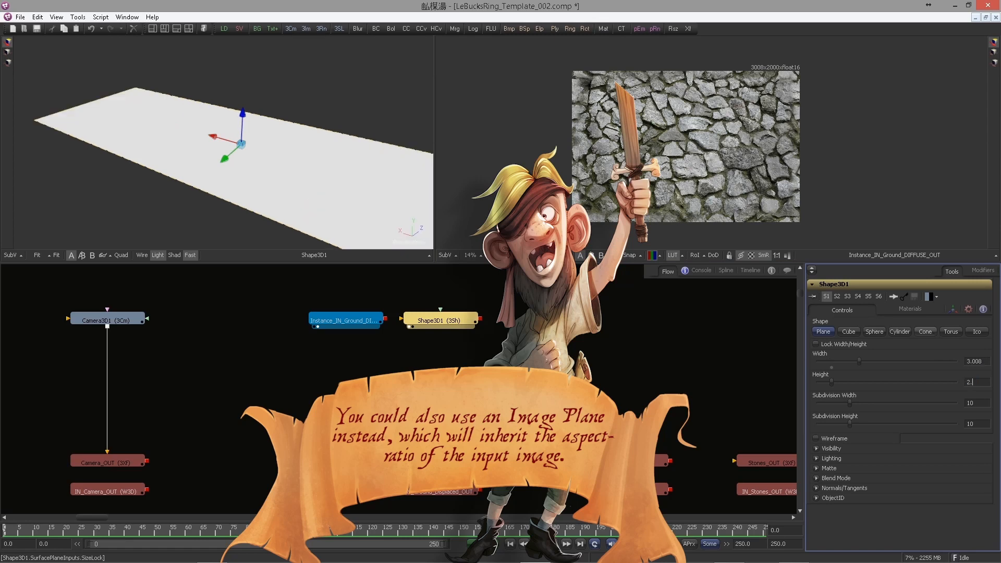
key(Tab)
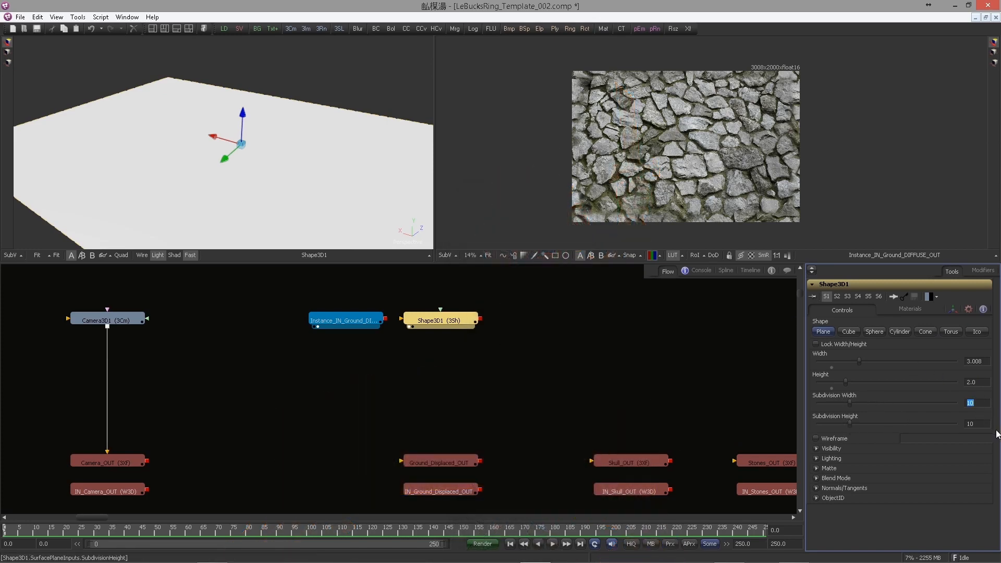
Set the plane's subdivision width and subdivision height to 2000 each.
scroll(796, 95, up, 5)
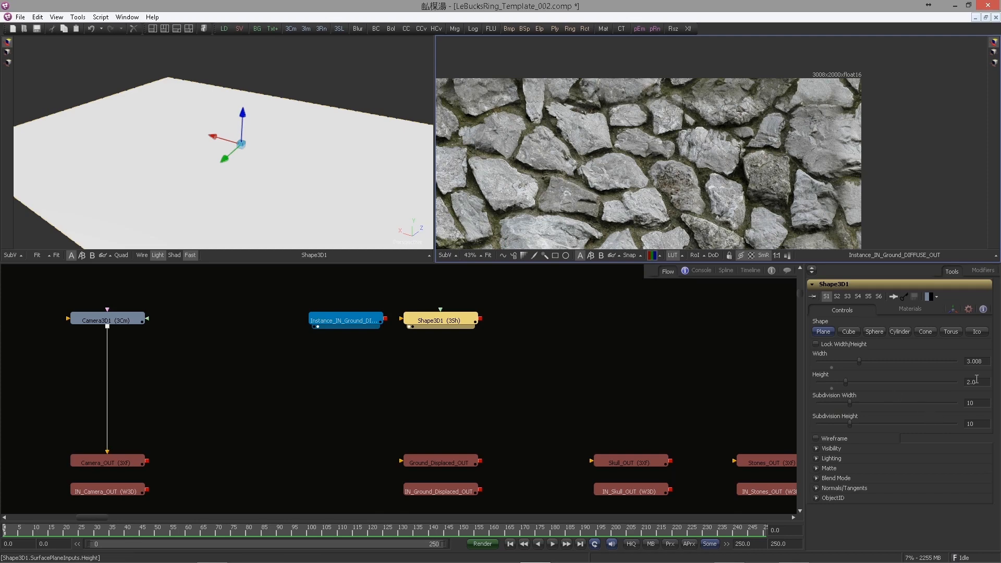
click(975, 403)
text(2000)
key(Tab)
text(20)
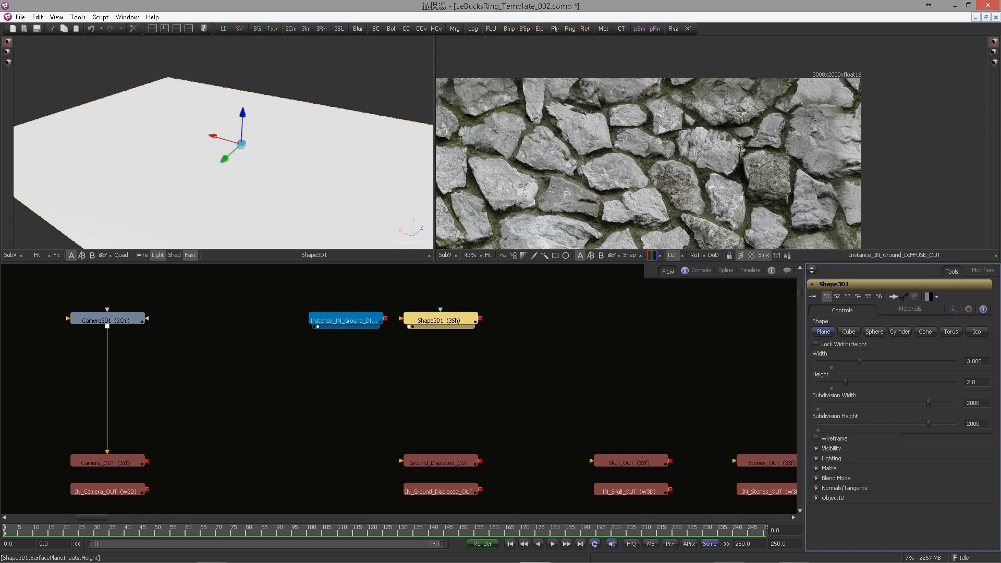
key(Tab)
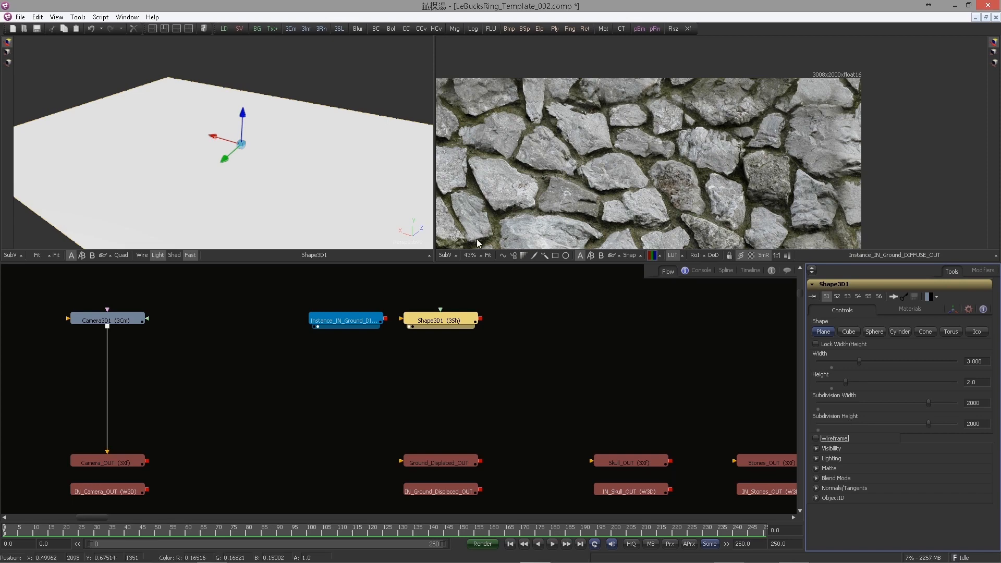
Add a Displace 3D fed by the Shape 3D plane and place it above Ground_Displaced_OUT.
scroll(245, 178, down, 2)
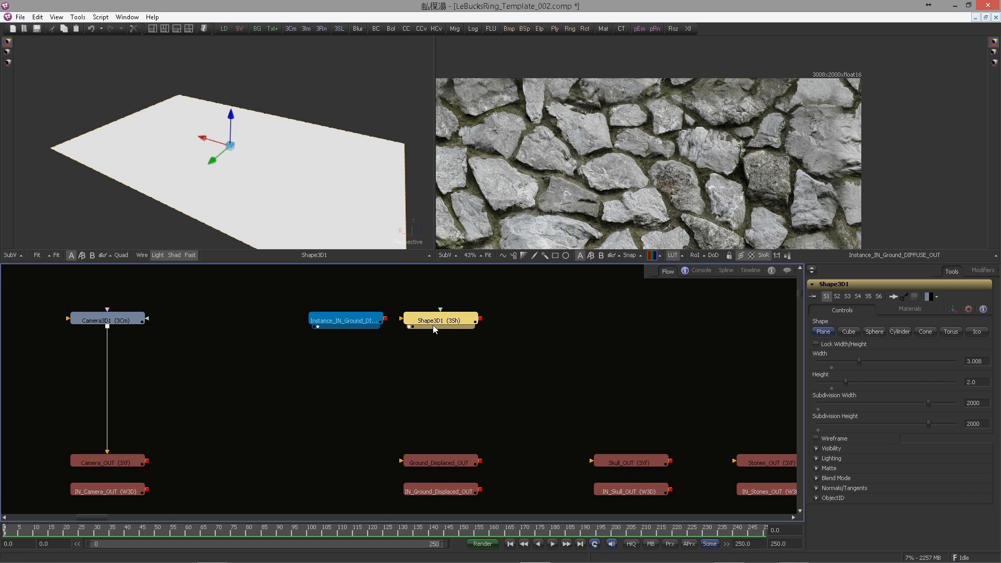
key(ctrl+space)
text(displ)
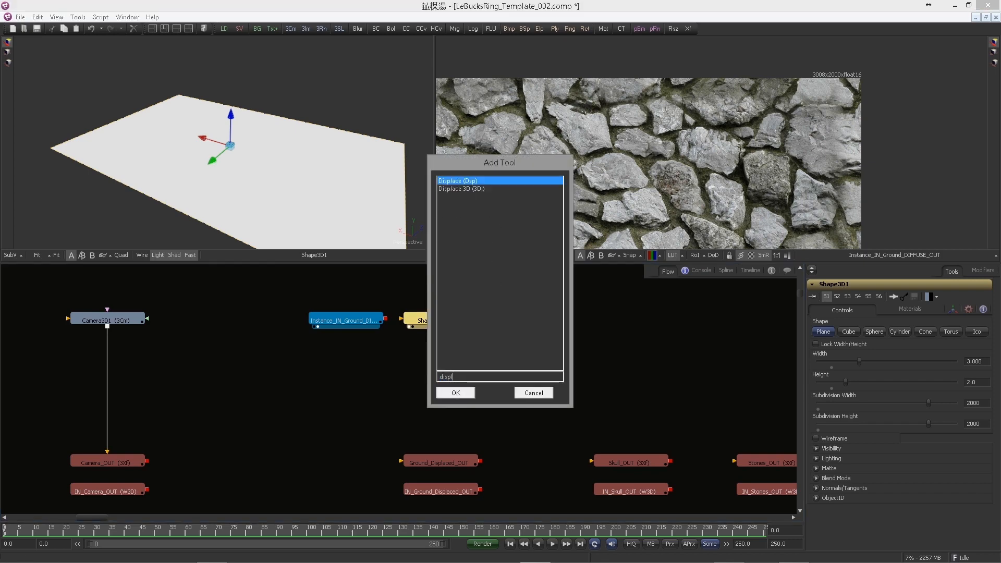
key(Down)
key(Return)
drag(514, 323, 440, 377)
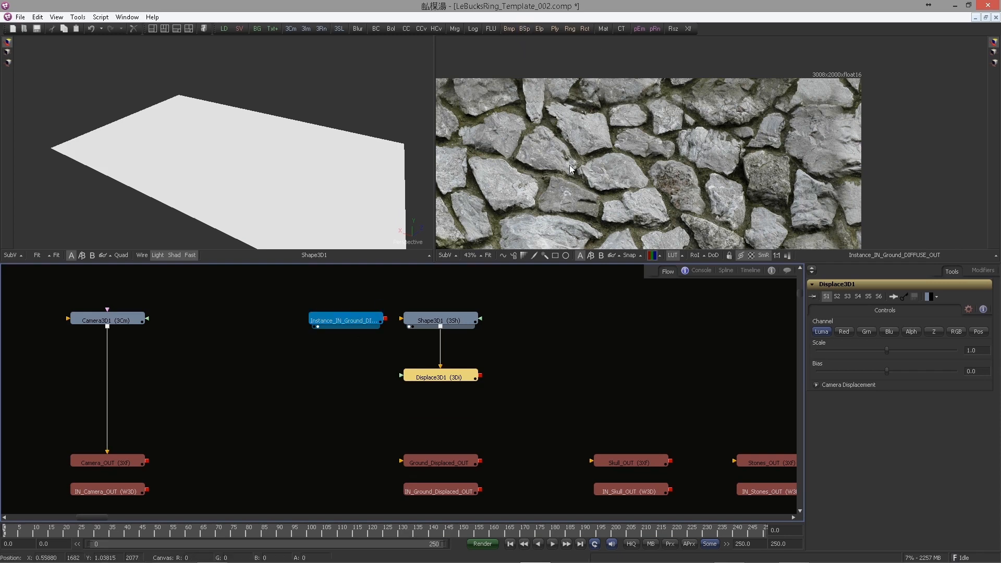
Add a Bitmap mask fed by the ground diffuse instance, view it, and set its channel to Red.
drag(507, 27, 337, 373)
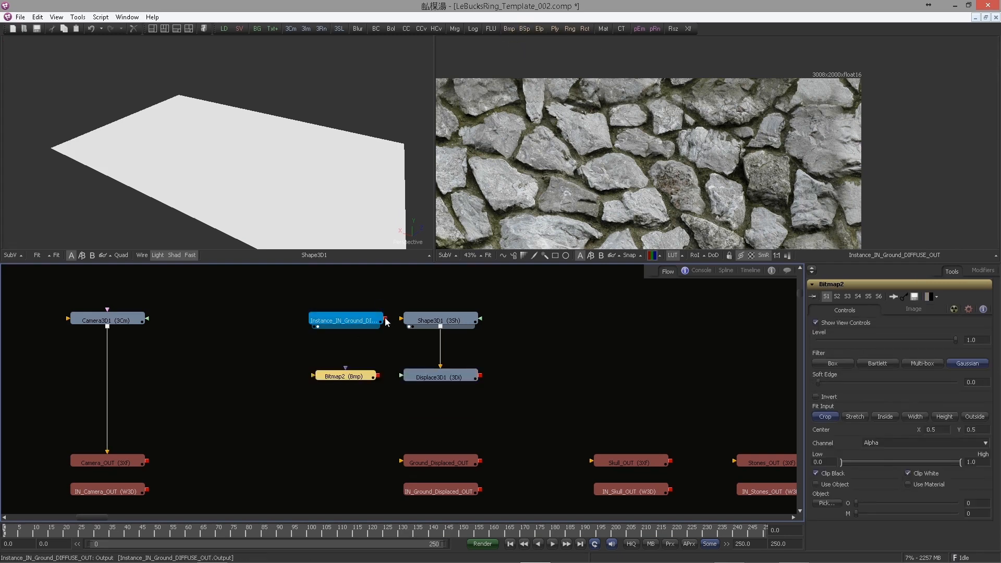
drag(385, 318, 552, 155)
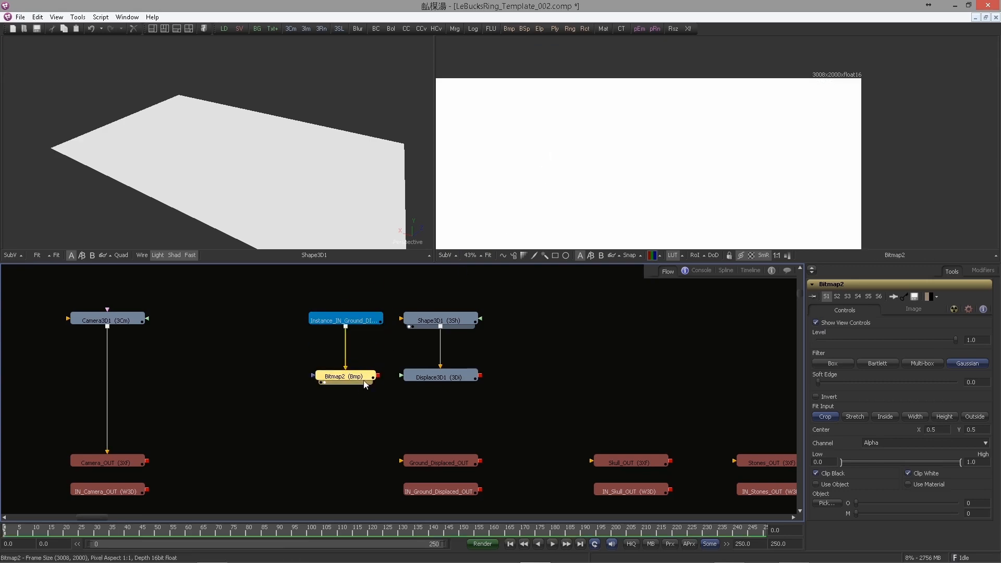
click(886, 443)
click(874, 457)
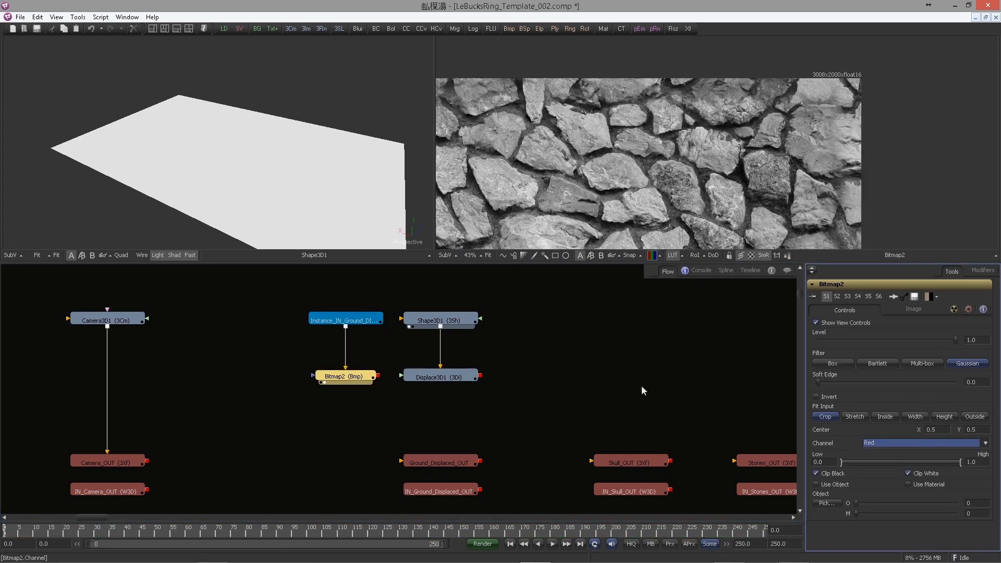
Connect the Bitmap's output to the Displace 3D and show the displaced ground in the 3D view.
drag(377, 376, 423, 380)
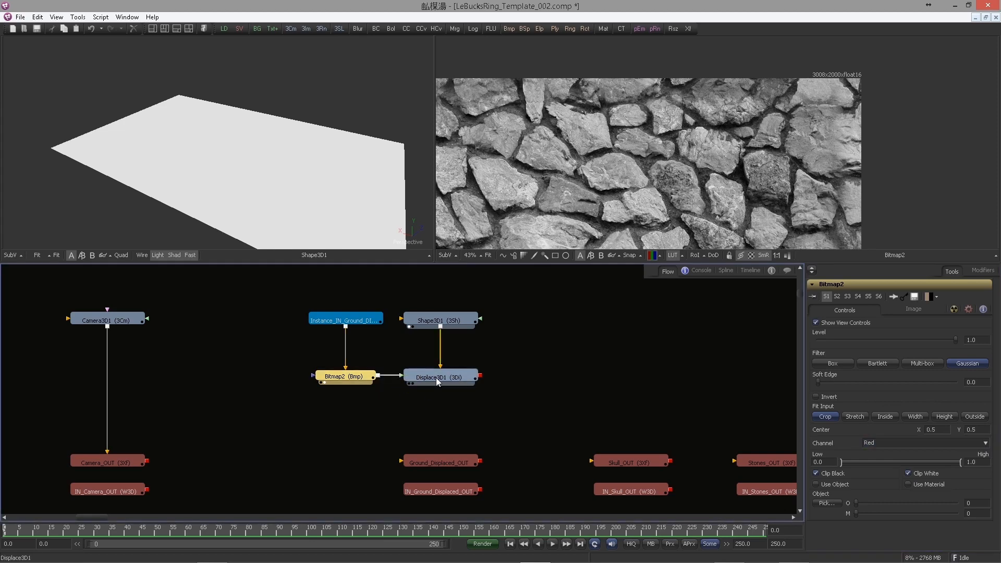
key(1)
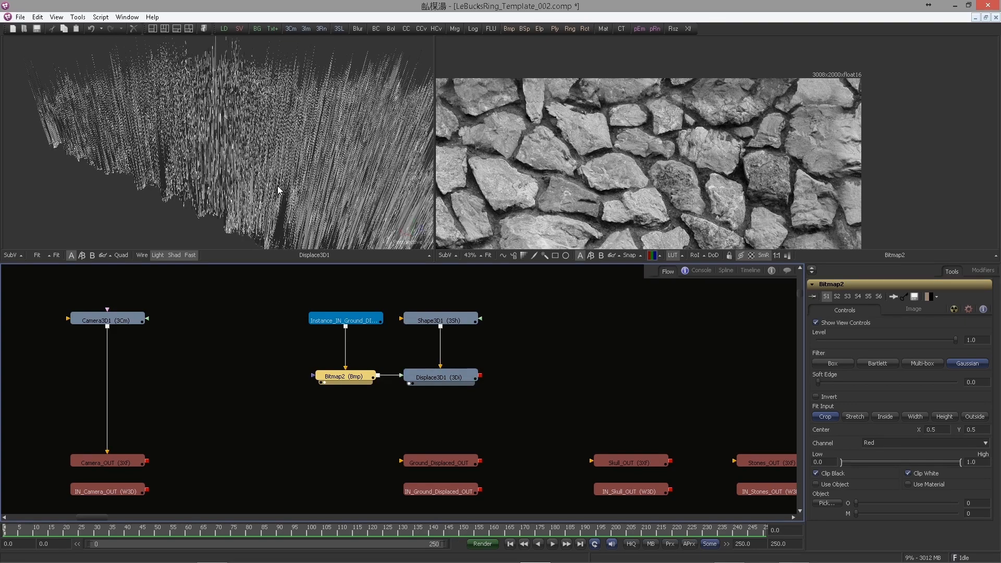
drag(332, 182, 156, 183)
Set the Displace 3D scale to 0.04.
click(461, 377)
drag(976, 349, 931, 348)
text(0.)
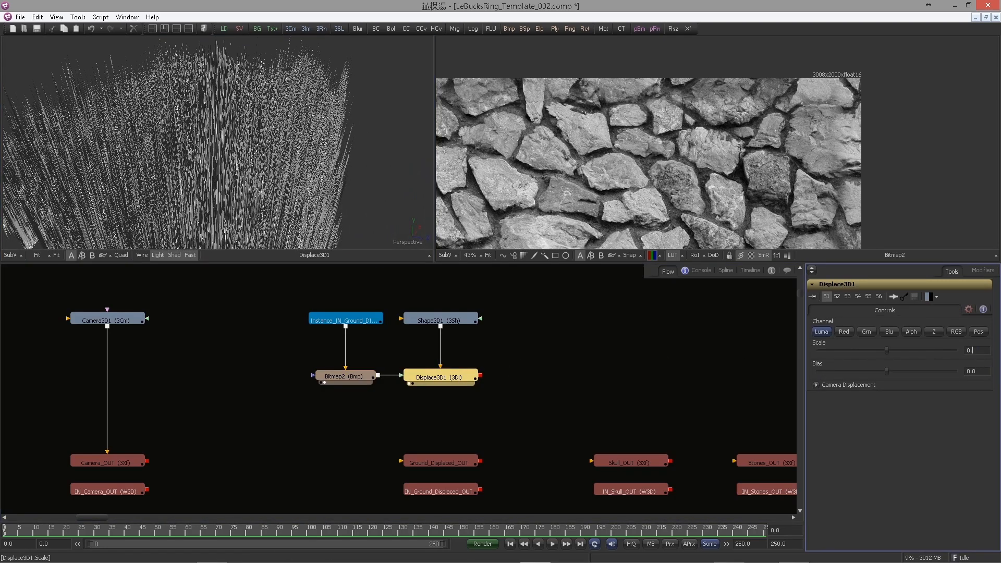
text(04)
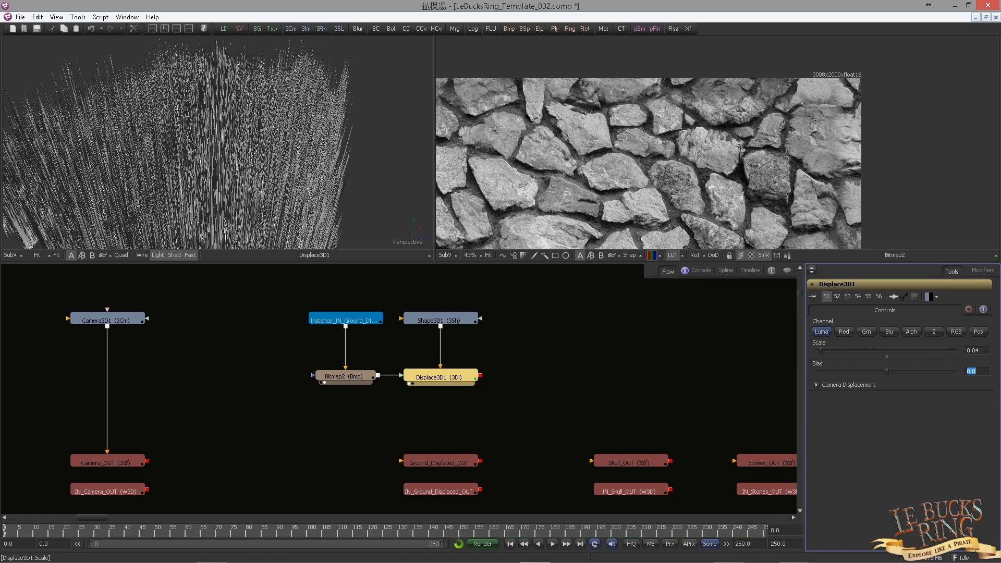
key(Return)
Soften the ground displacement by setting the Bitmap's soft edge to 0.0057.
drag(261, 180, 242, 182)
drag(200, 209, 401, 352)
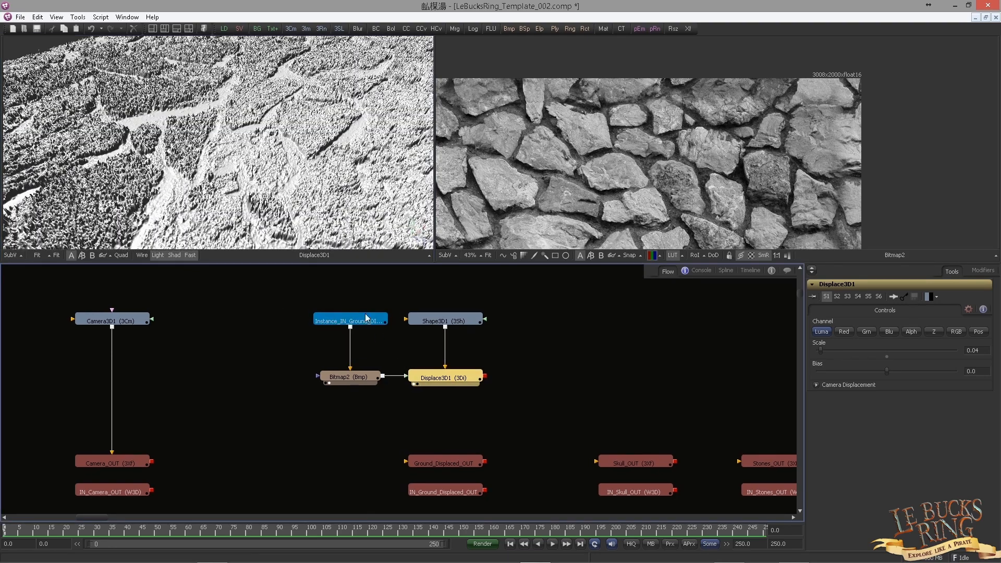
click(358, 376)
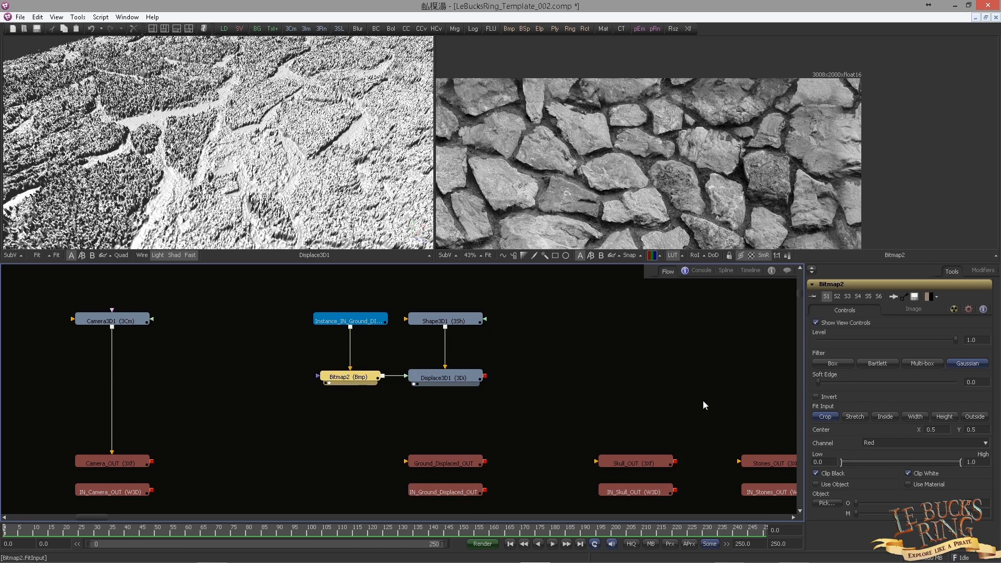
click(971, 382)
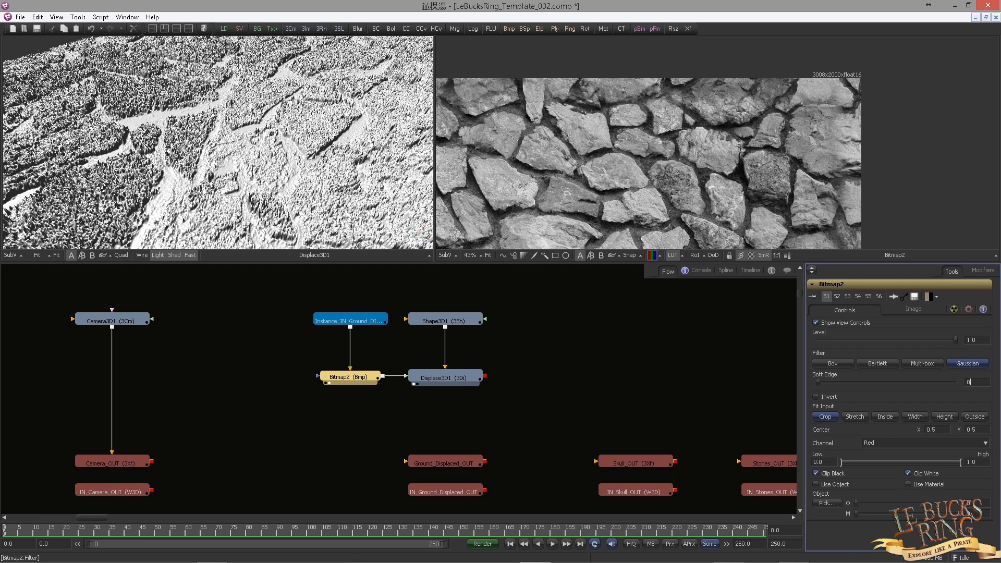
text(0.0057)
key(Tab)
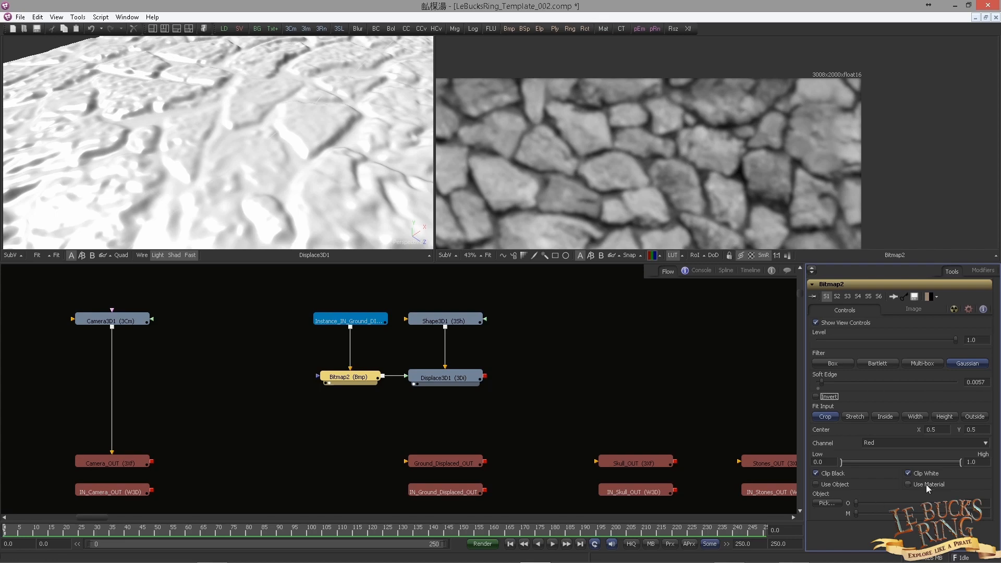
Connect the Displace 3D output to Ground_Displaced_OUT.
drag(402, 181, 148, 142)
drag(224, 187, 188, 156)
drag(484, 376, 451, 466)
drag(553, 396, 253, 393)
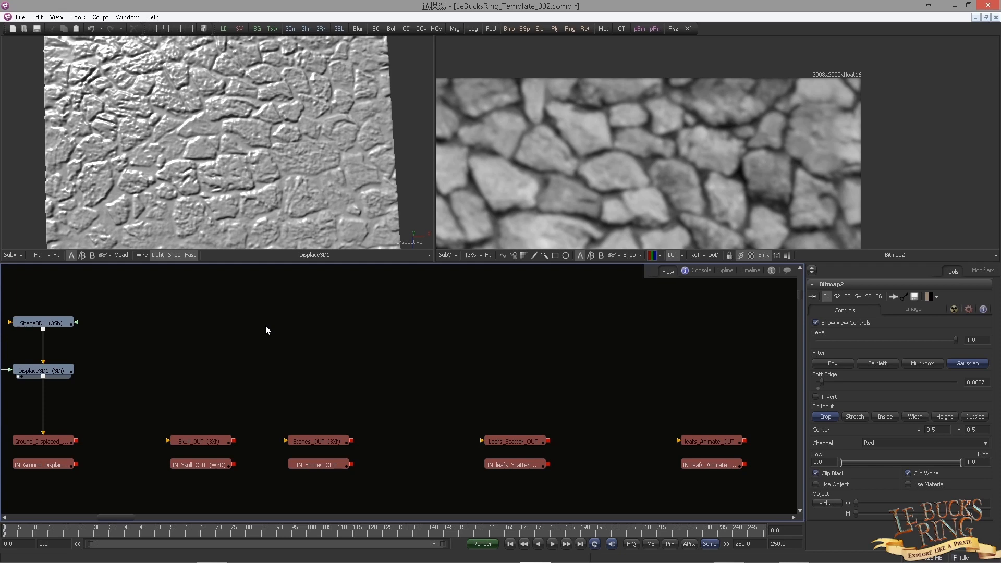
key(v)
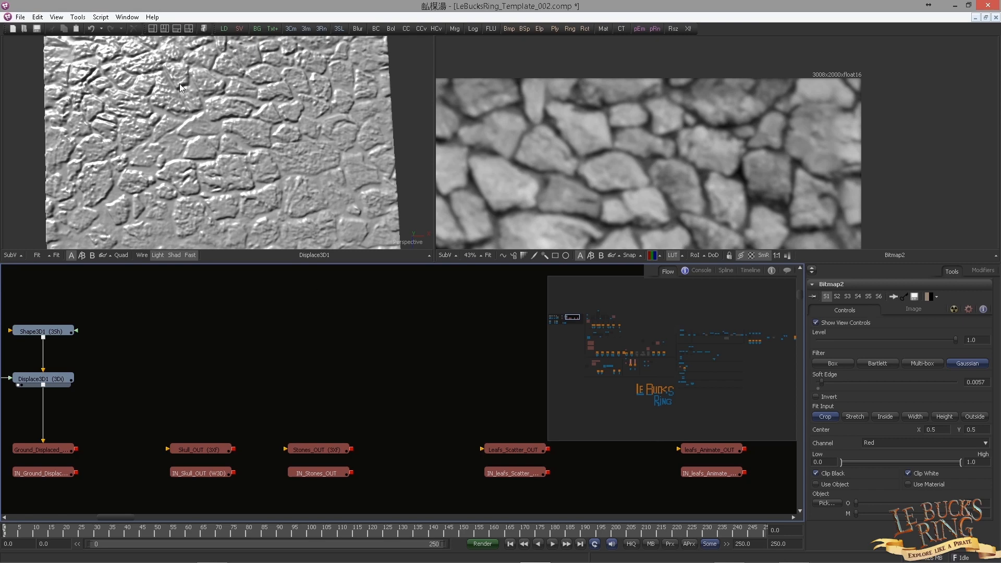
Switch to the empty Composition1 and import the FBX scene LBR_ALL_3dmt_stones_v001_vma.fbx with the default import options.
click(134, 21)
click(68, 143)
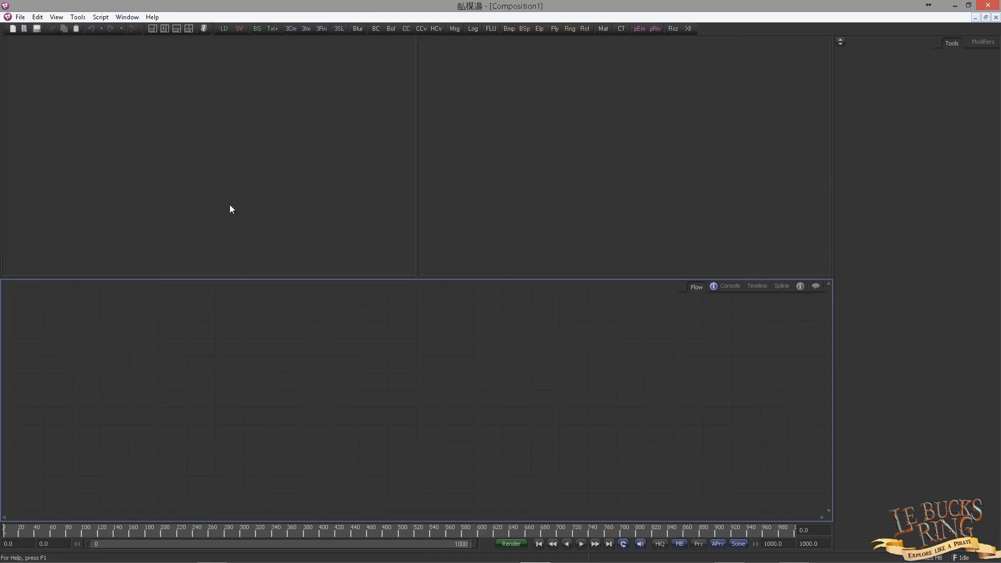
click(20, 17)
mouse_move(31, 128)
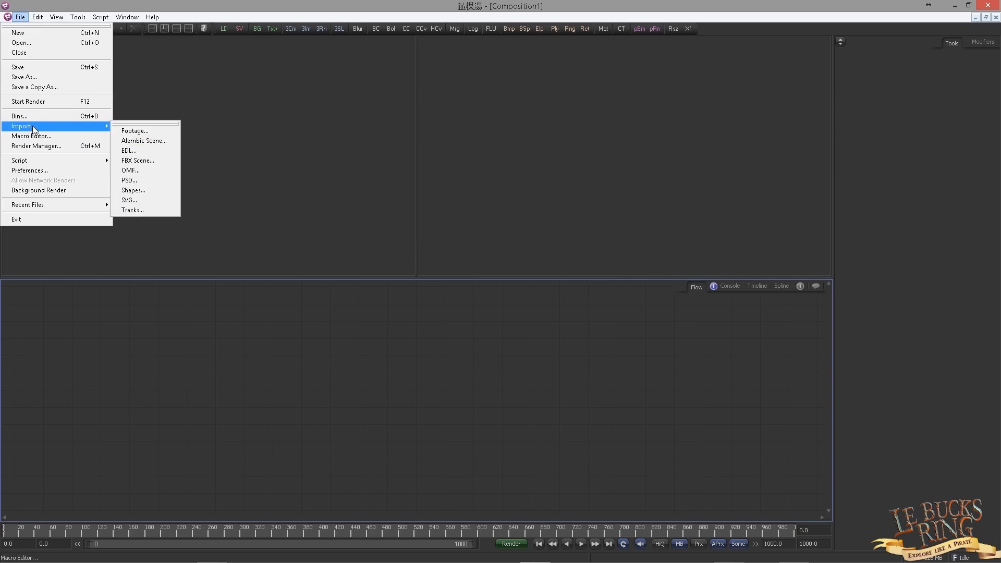
click(137, 176)
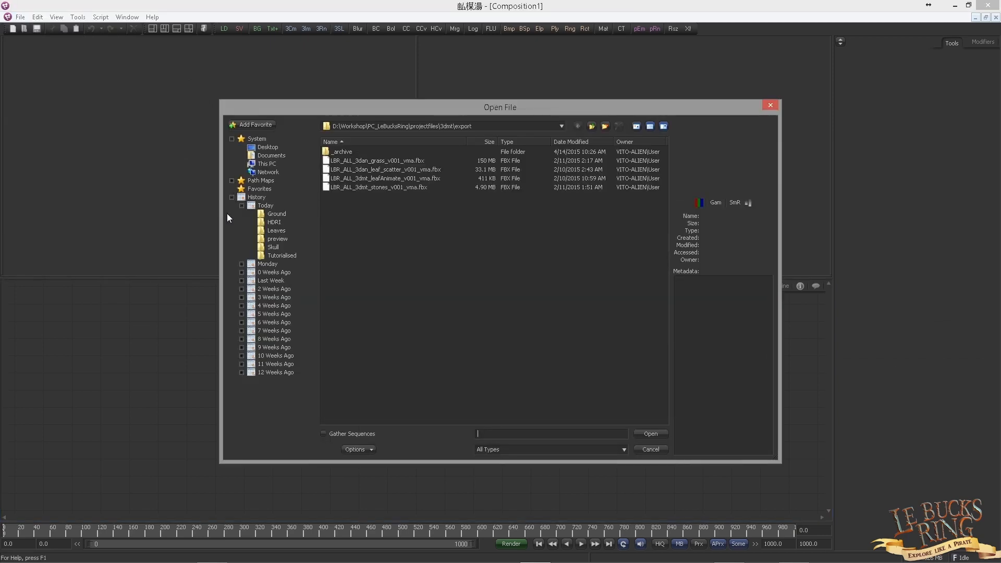
click(380, 187)
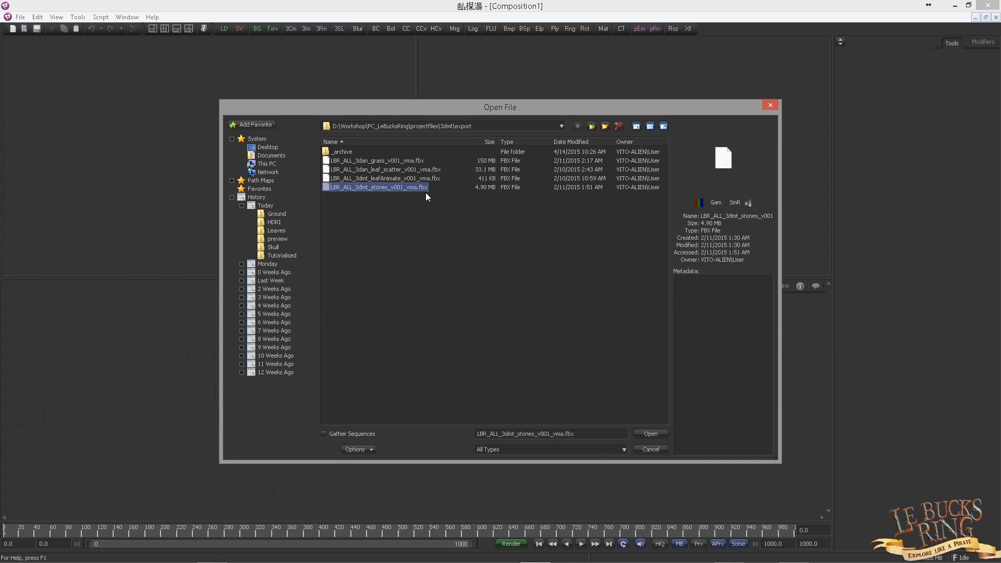
key(Return)
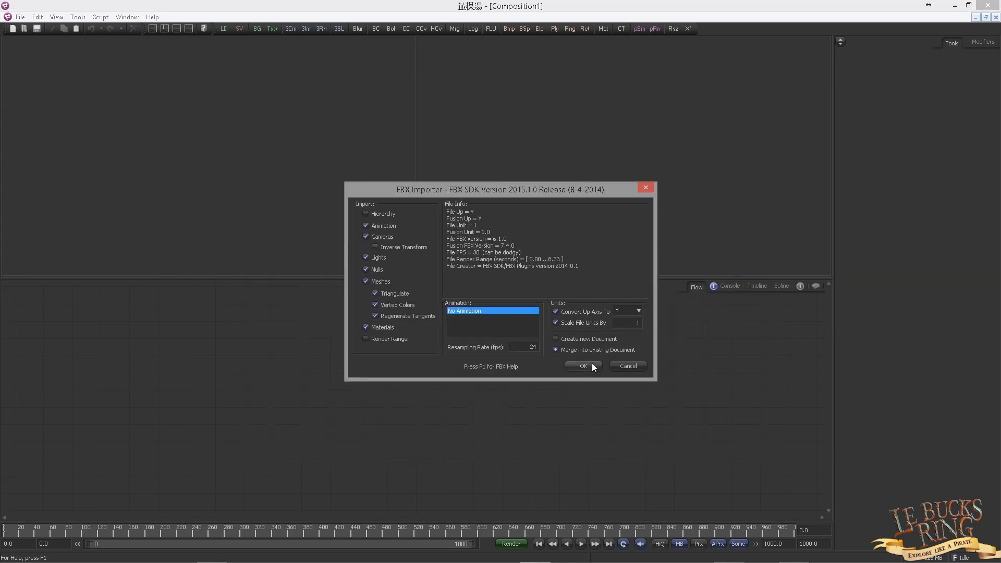
key(Return)
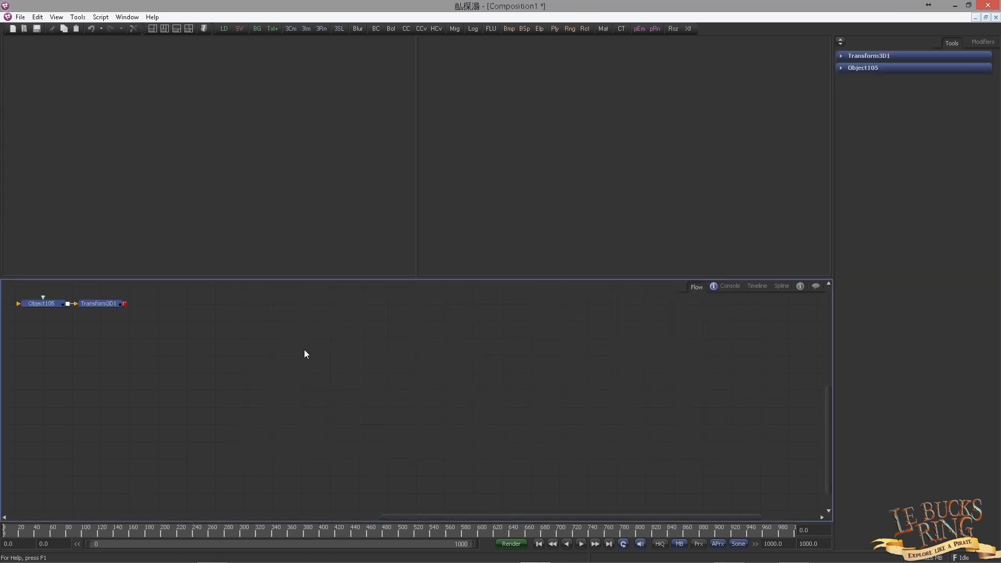
Delete the imported Transform 3D node and rename the remaining FBX mesh node Stones.
drag(141, 334, 323, 381)
drag(260, 319, 305, 380)
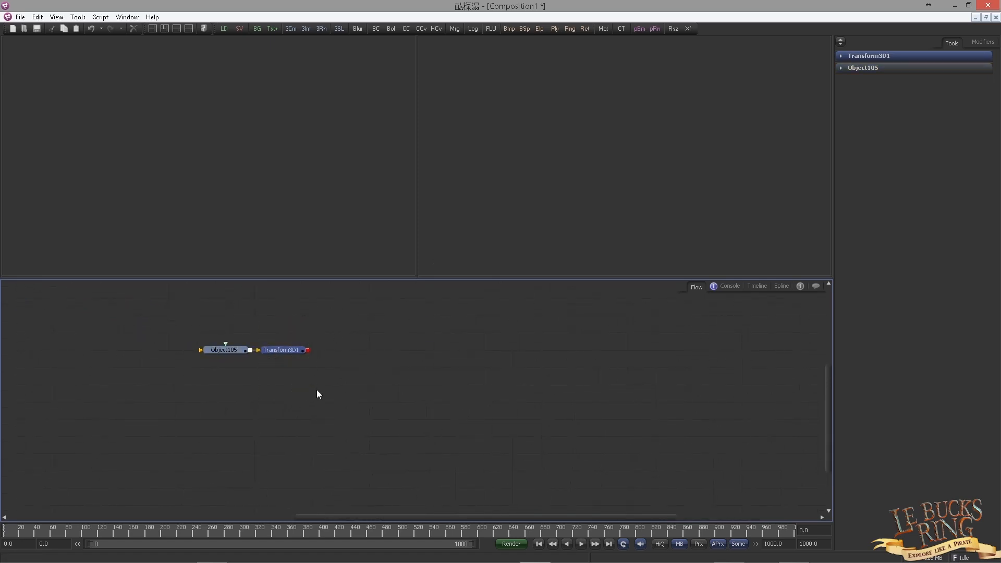
key(Delete)
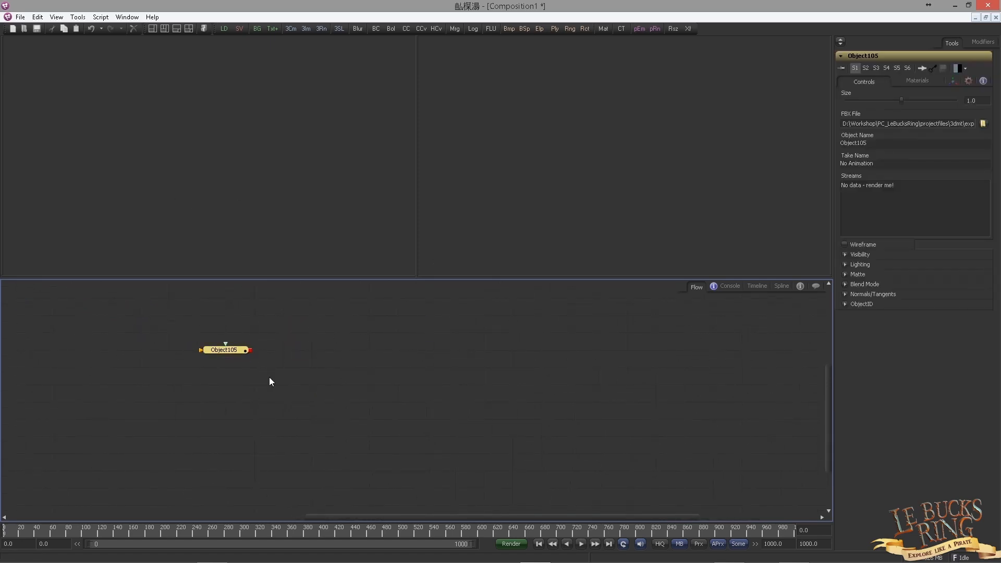
drag(225, 351, 137, 333)
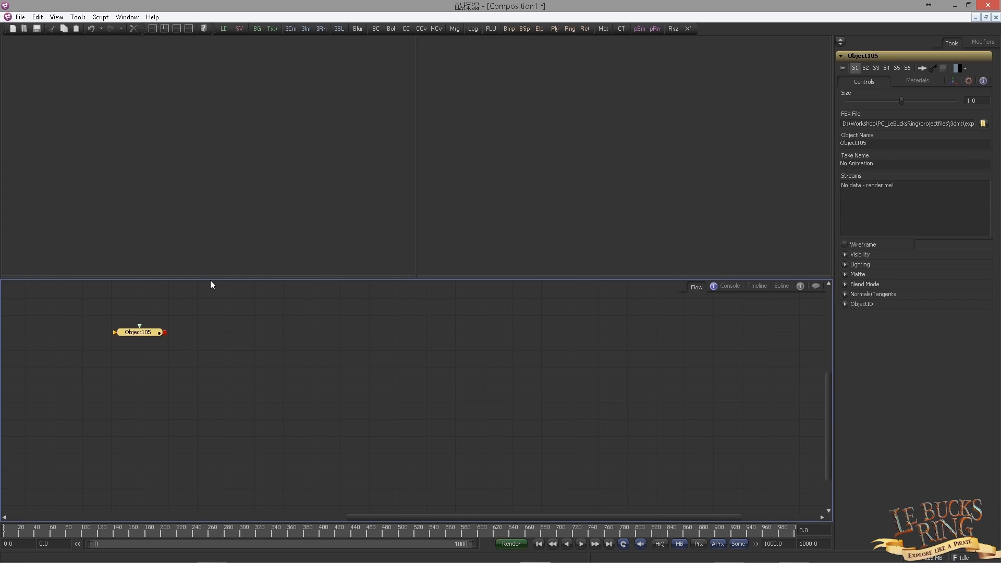
key(F2)
text(Stones)
key(Return)
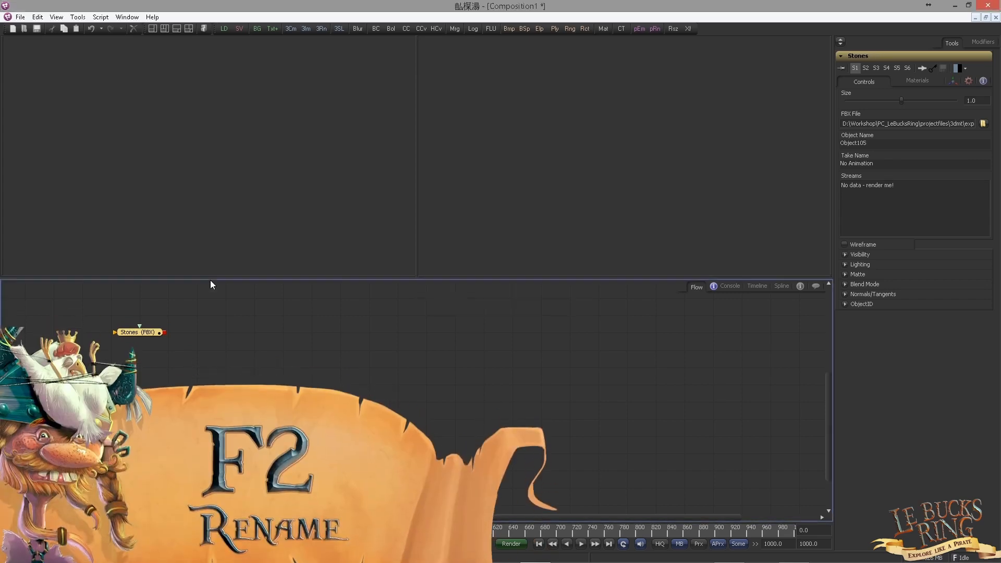
Import the FBX scene LBR_ALL_3dmt_leafAnimate_v001_vma.fbx into the same composition with the default import options.
click(20, 17)
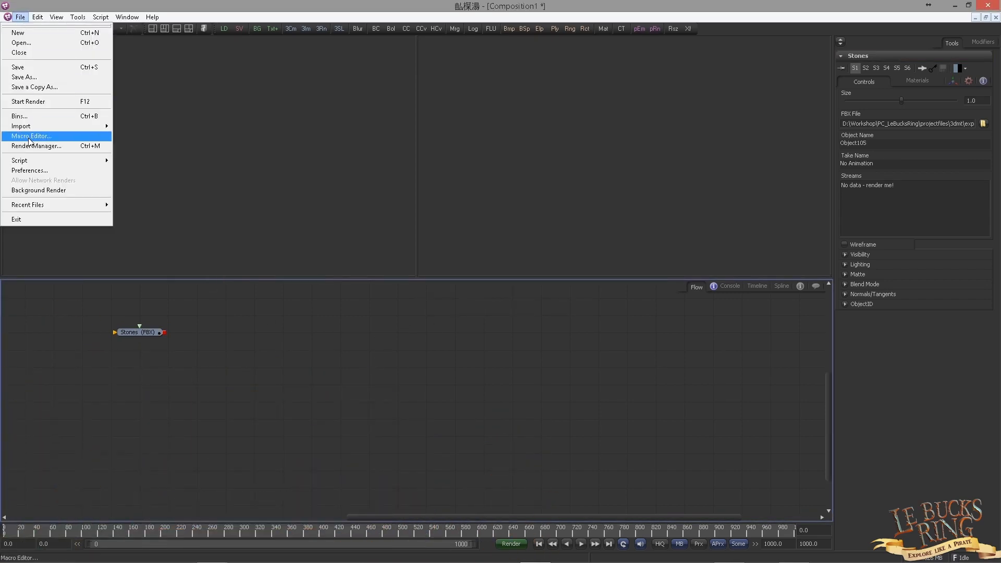
mouse_move(55, 126)
click(131, 151)
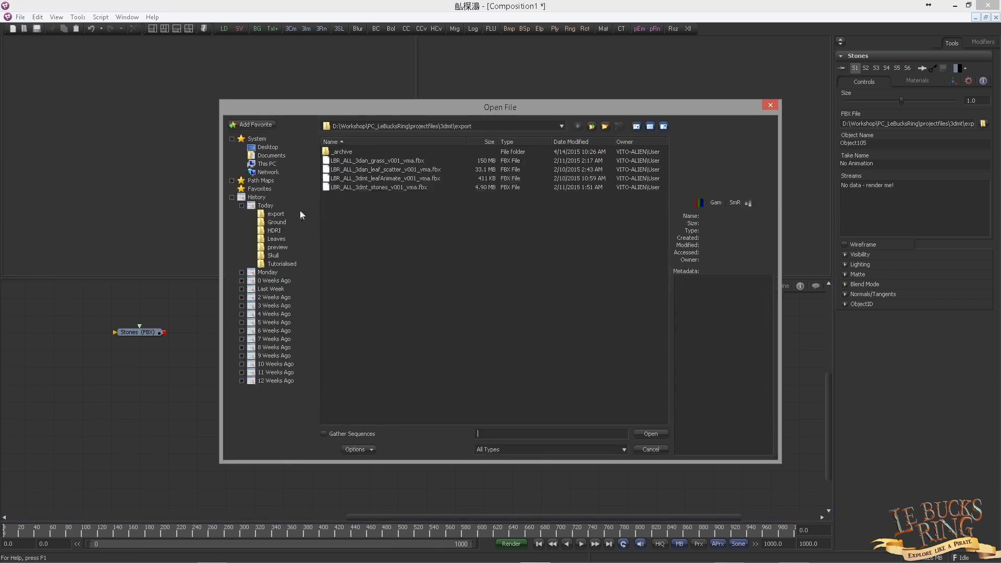
click(386, 179)
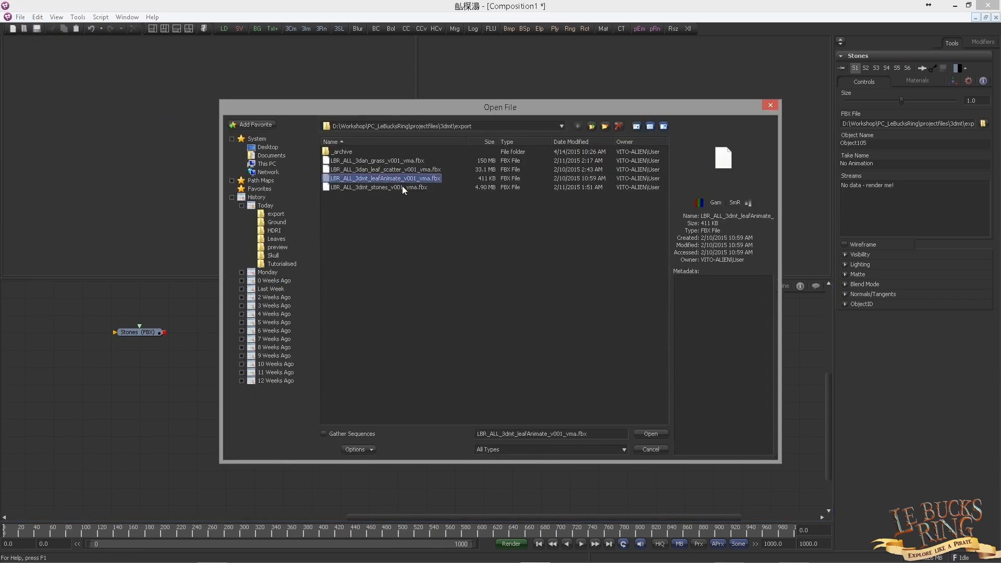
double_click(402, 185)
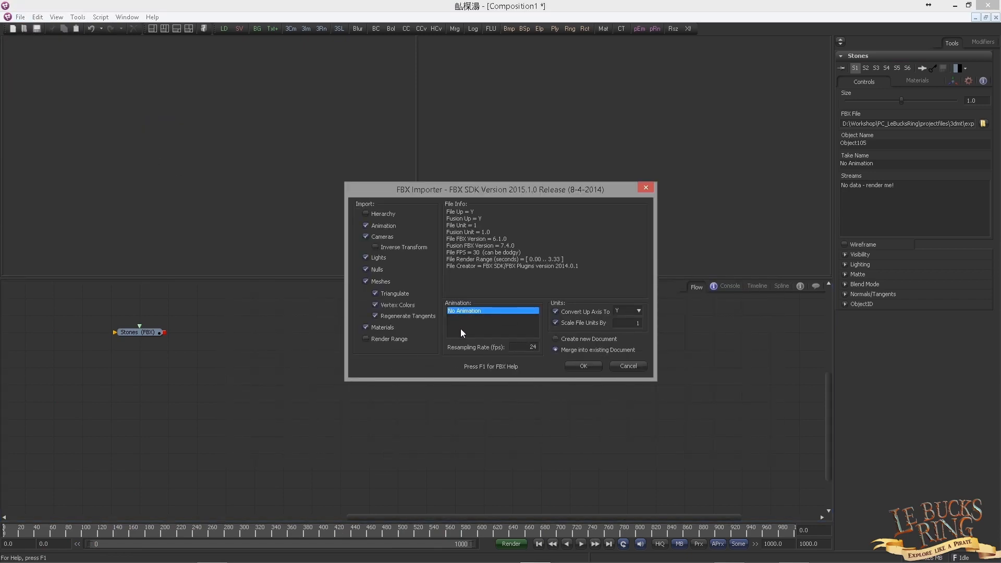
click(580, 367)
Place the imported leaf mesh node below Stones and rename it Leaf_Animate.
drag(229, 368, 157, 371)
key(F2)
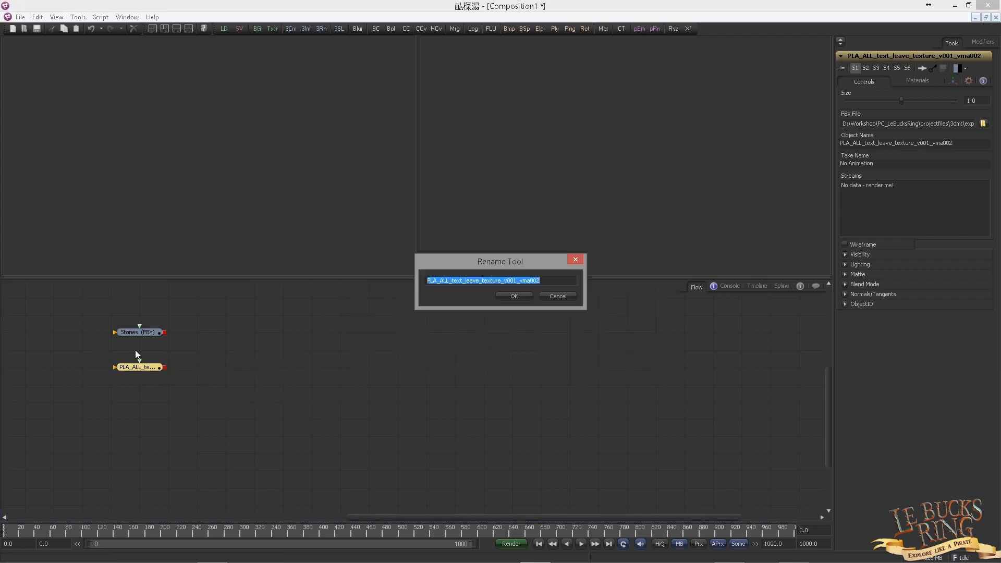
text(Leaf)
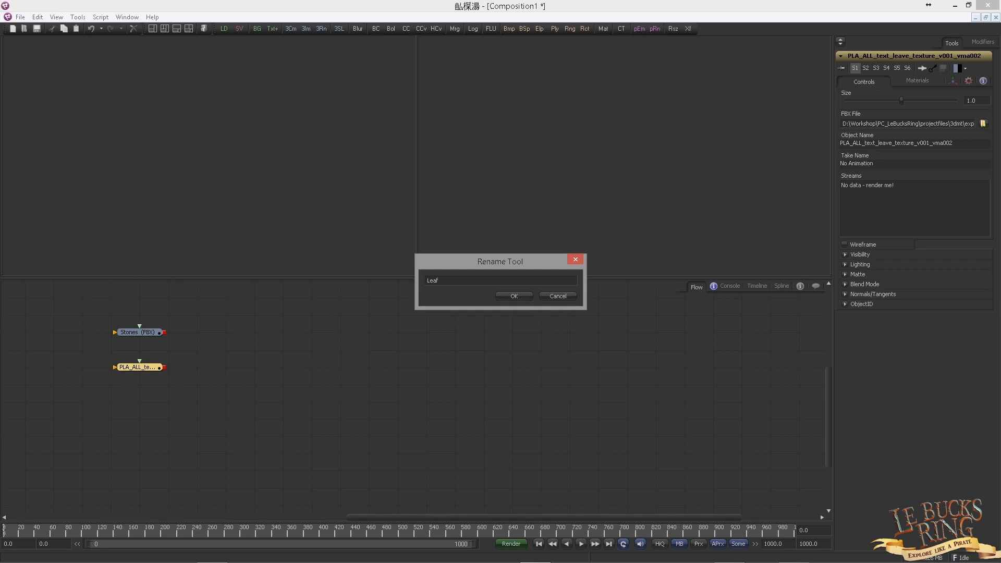
text(_Animate)
key(Return)
click(378, 410)
Import the FBX scene LBR_ALL_3dan_leaf_scatter_v001_vma.fbx with the default options and enlarge the flow area to fit its nodes.
click(21, 19)
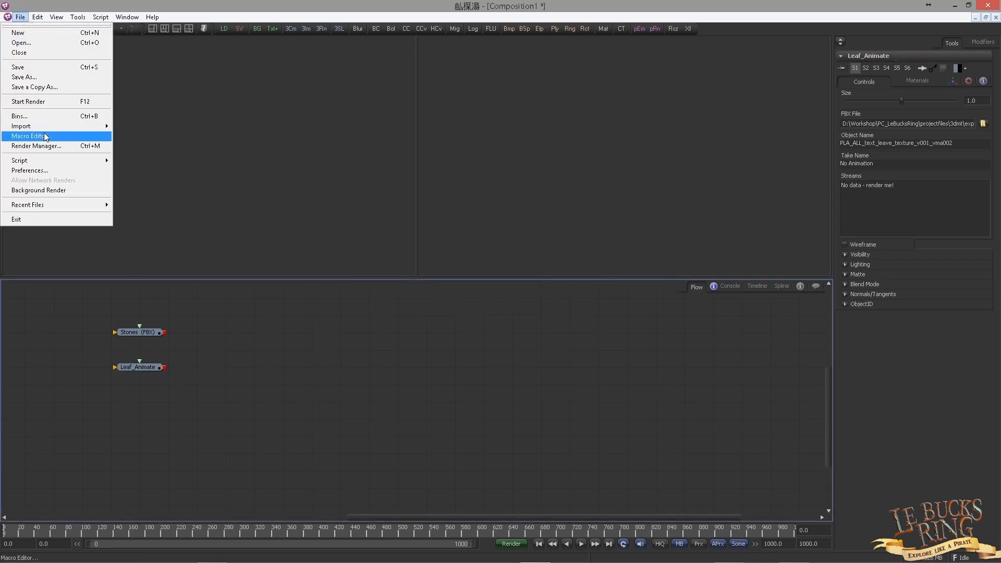
mouse_move(58, 130)
click(143, 160)
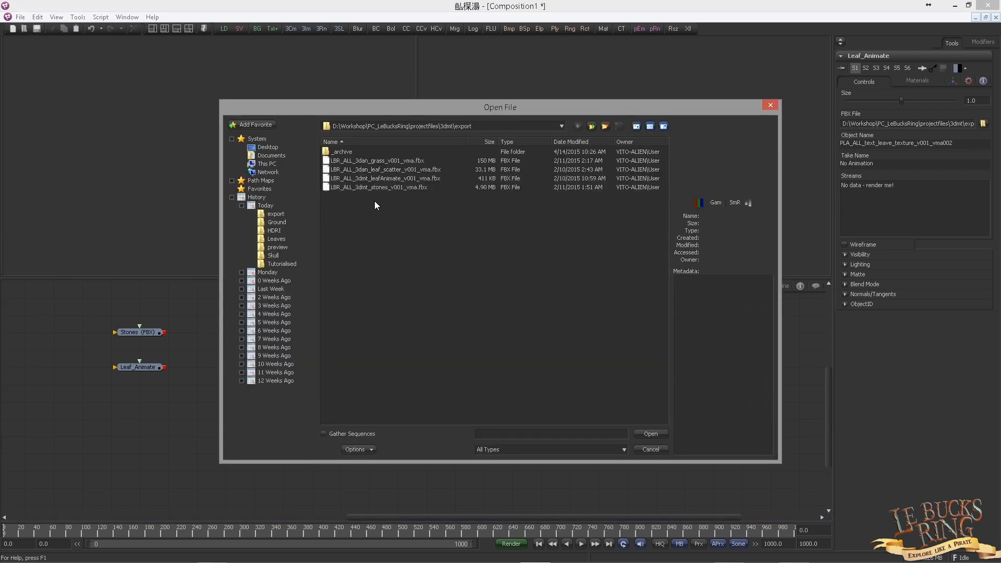
click(374, 176)
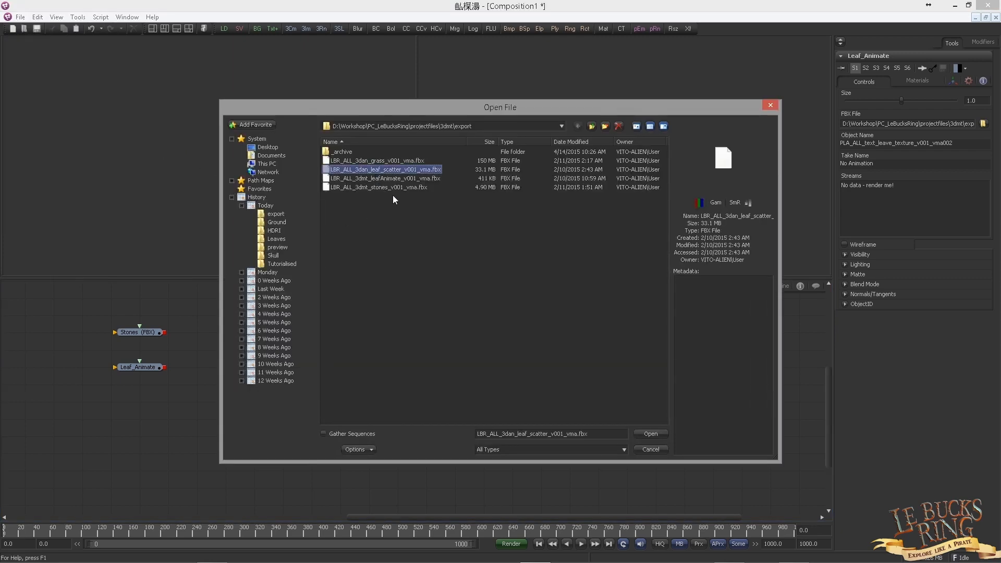
key(Return)
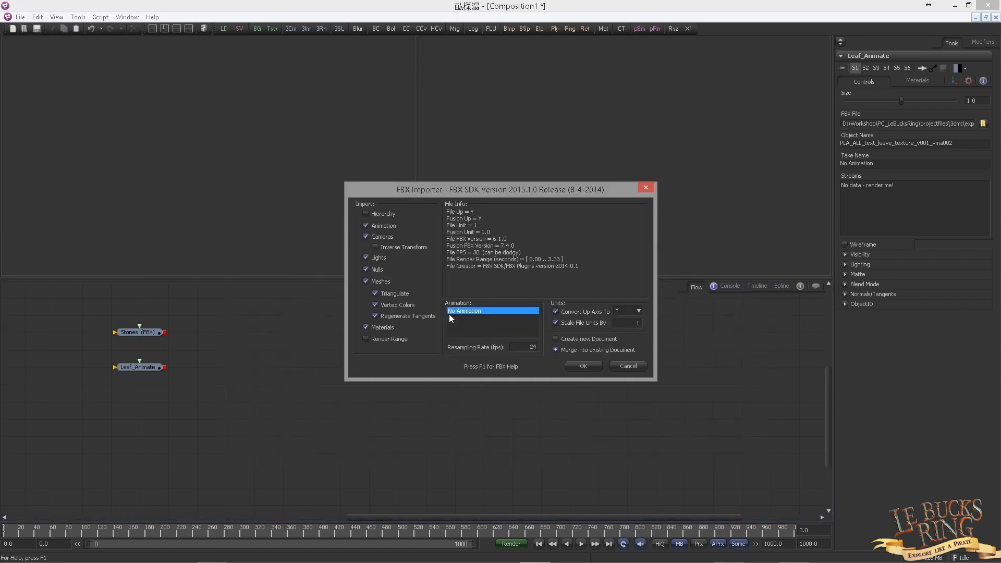
click(585, 366)
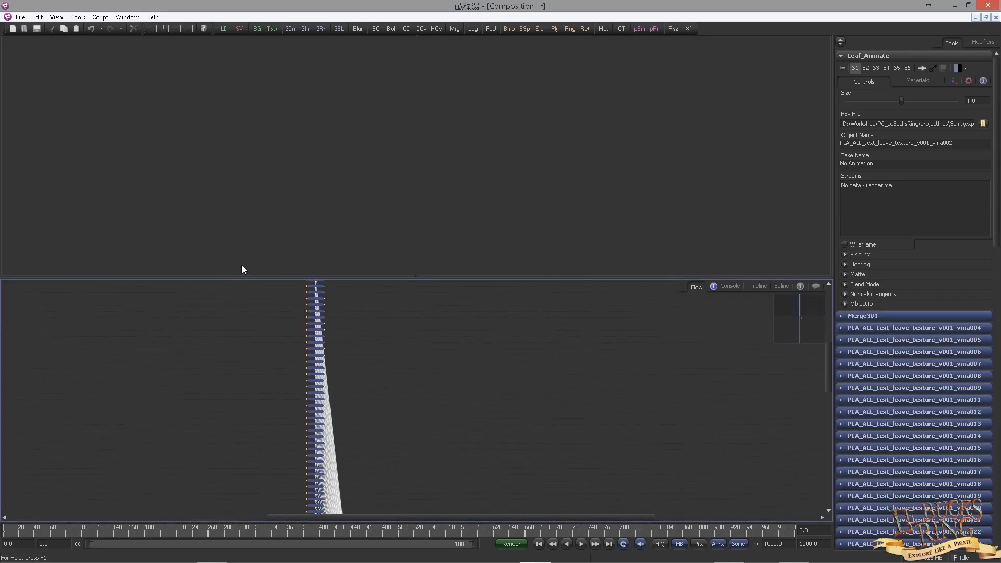
drag(418, 276, 417, 171)
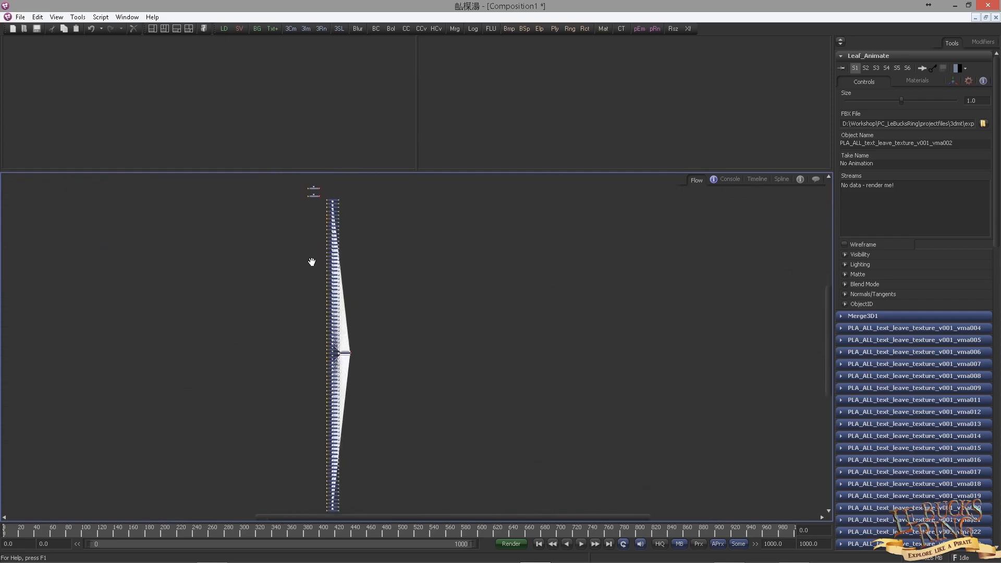
Group all the imported leaf scatter nodes, place the group below Leaf_Animate and rename it Leaf_Scatter.
drag(356, 192, 292, 504)
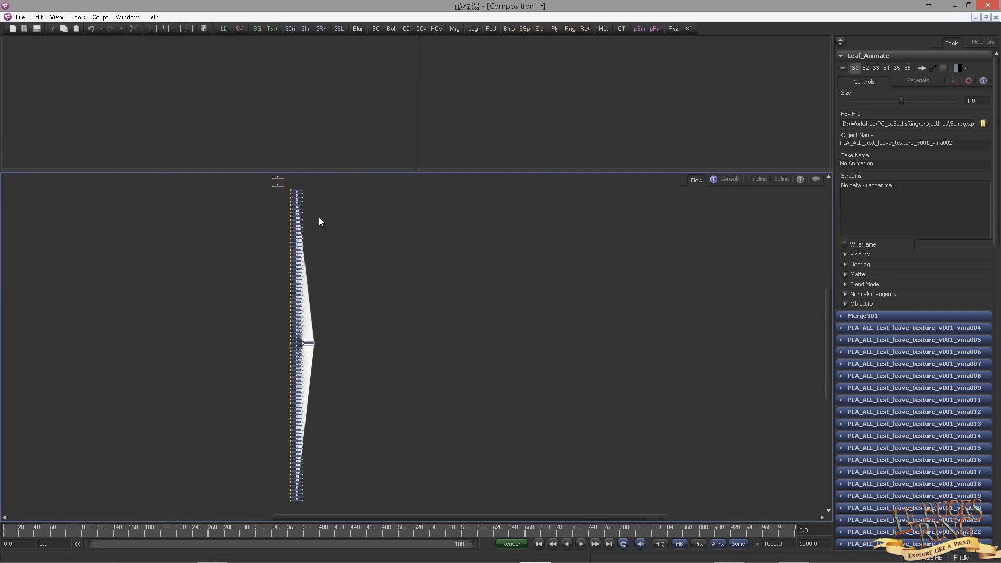
drag(338, 175, 294, 506)
key(ctrl+g)
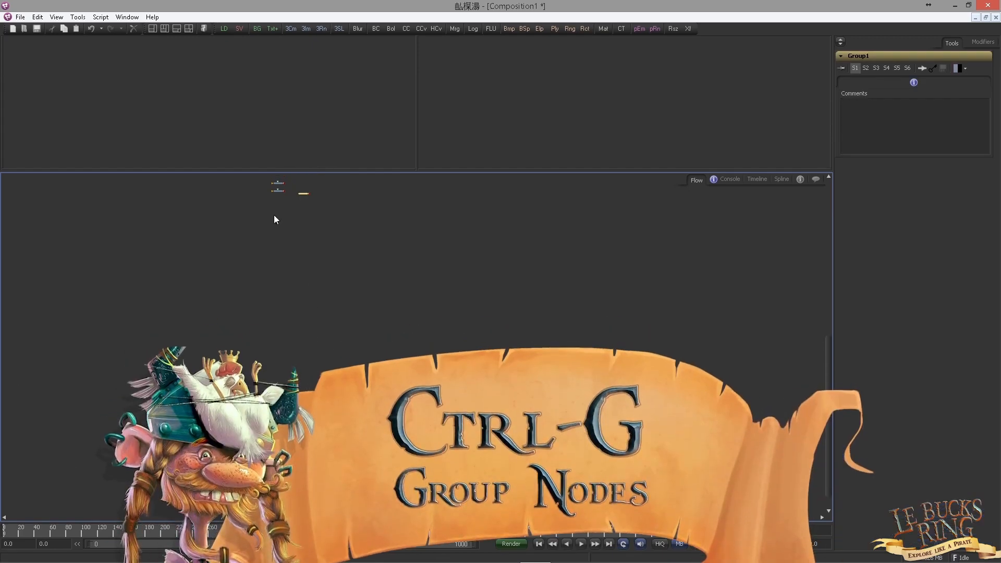
scroll(320, 336, up, 5)
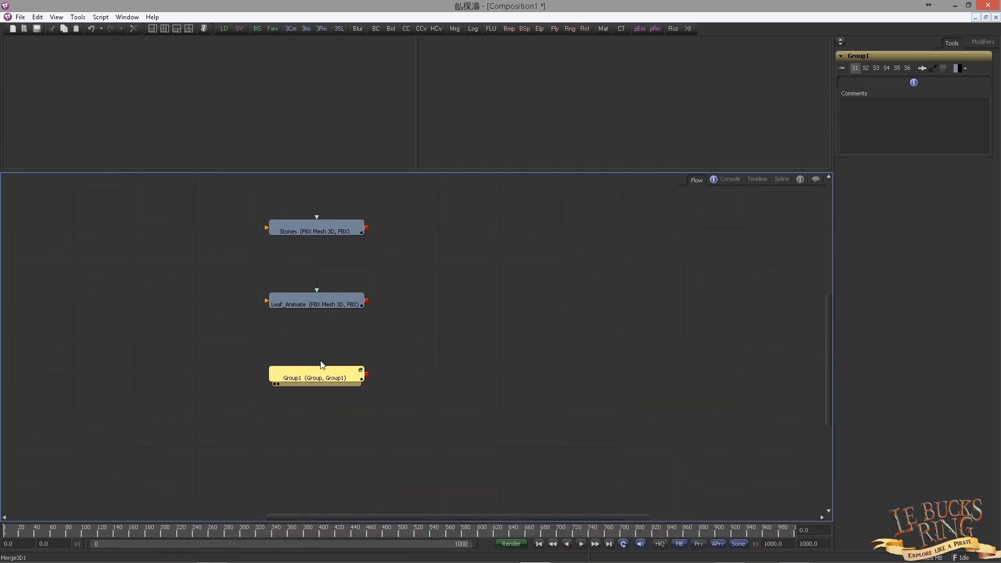
key(F2)
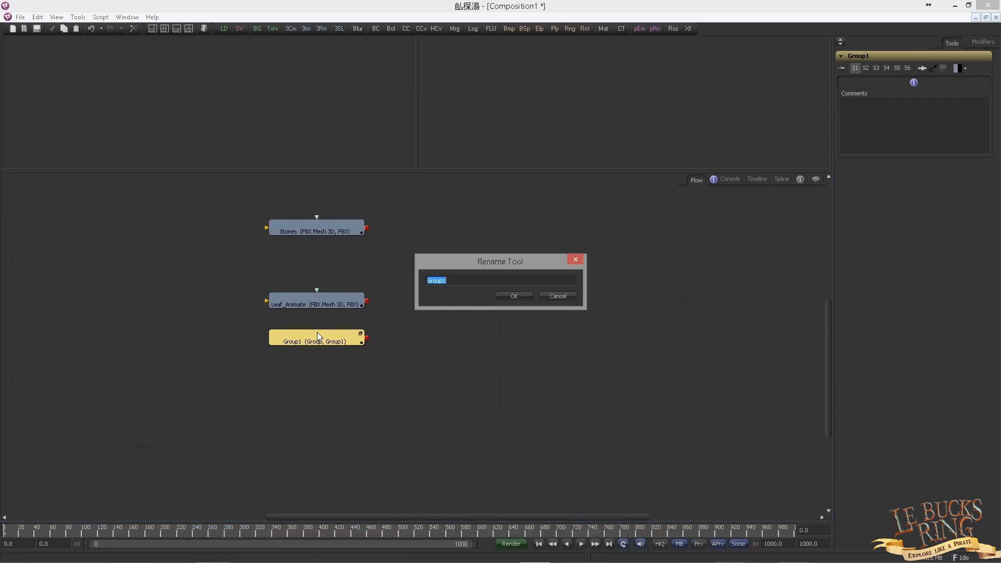
text(leaf_Scatter)
key(Return)
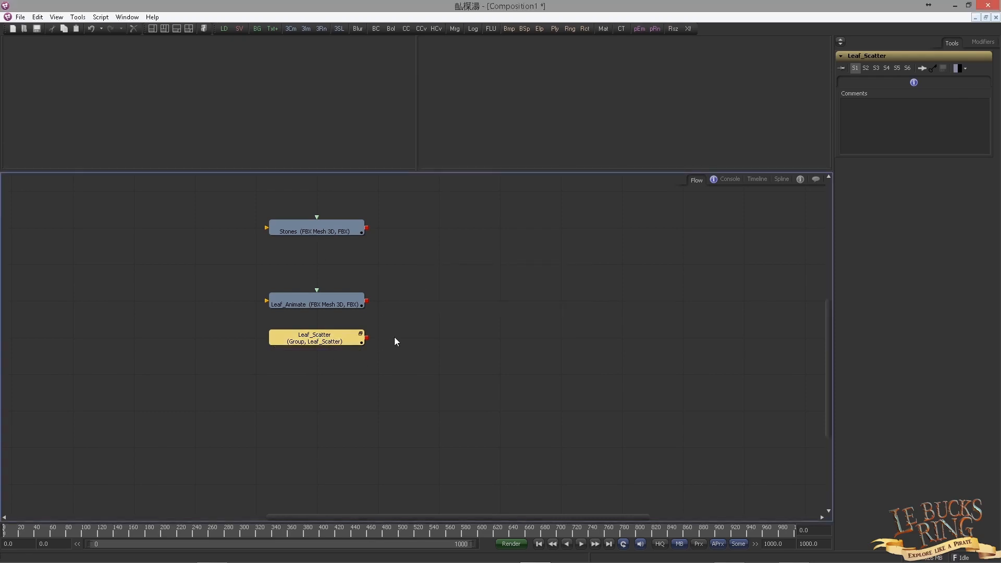
Import the FBX scene LBR_ALL_3dan_RingDrop_v006_vma.fbx from the project's 3dan\LBR_ALL_3dan_skull_v006_vma folder.
click(20, 17)
mouse_move(70, 127)
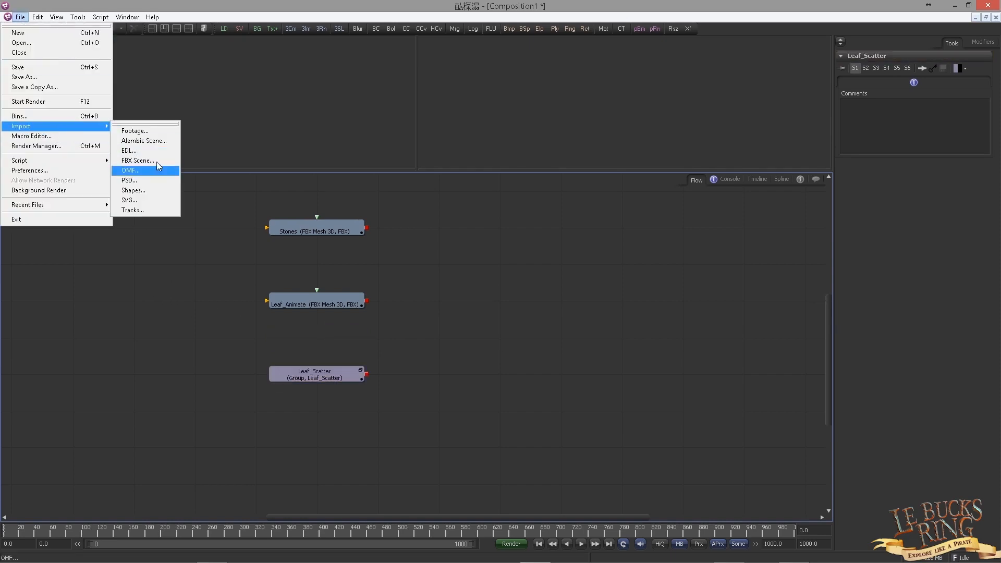
click(167, 153)
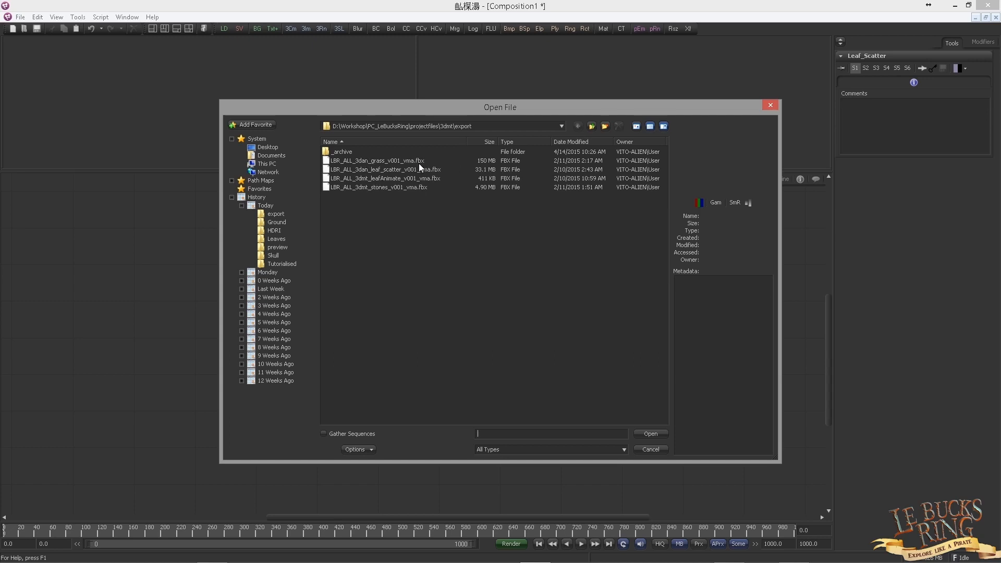
click(591, 126)
click(592, 127)
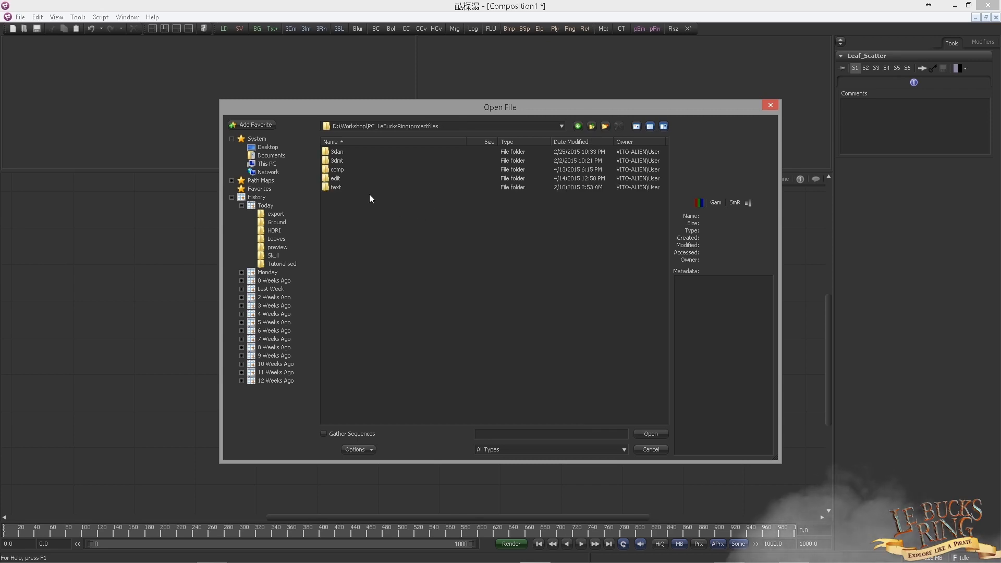
click(337, 152)
double_click(341, 153)
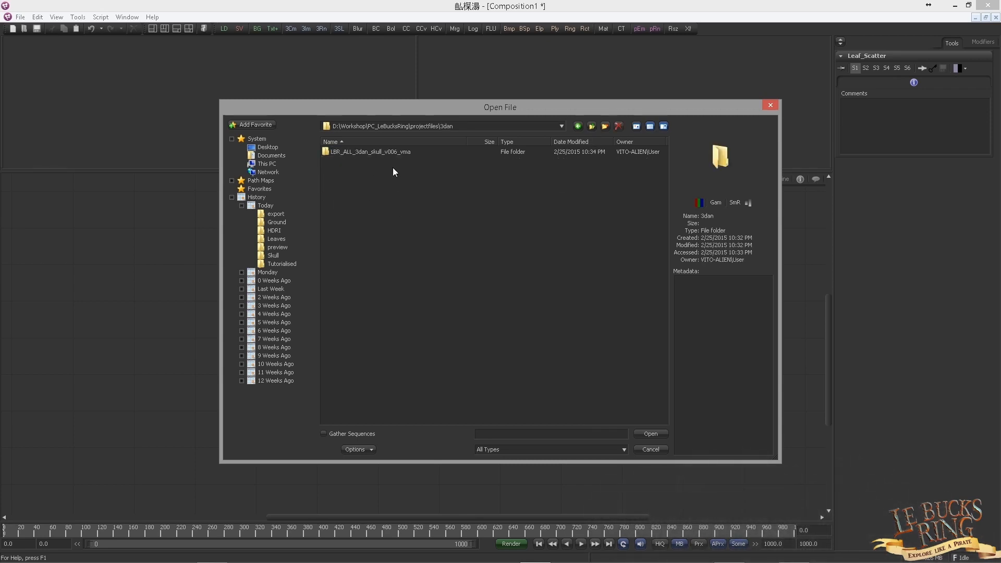
double_click(345, 153)
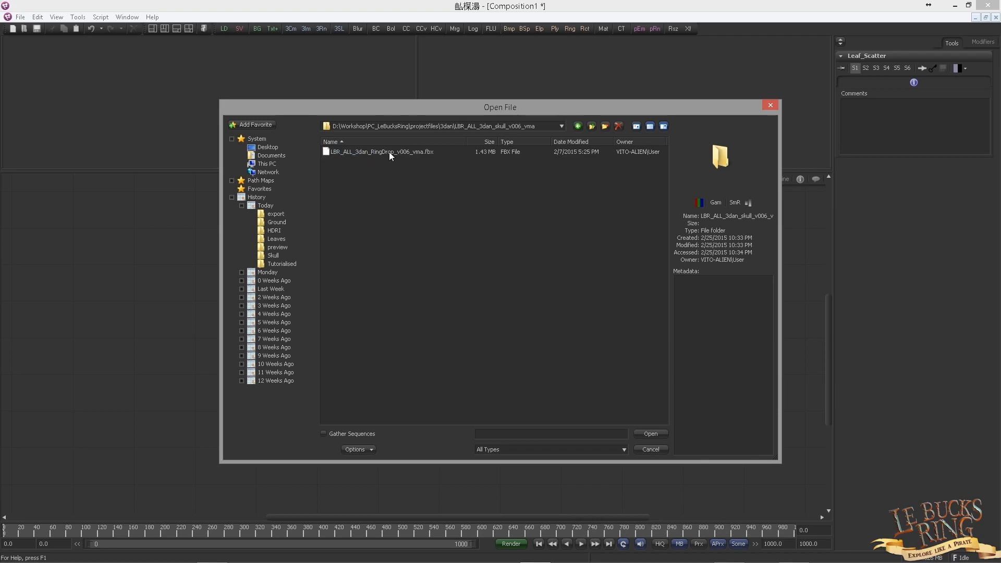
double_click(386, 153)
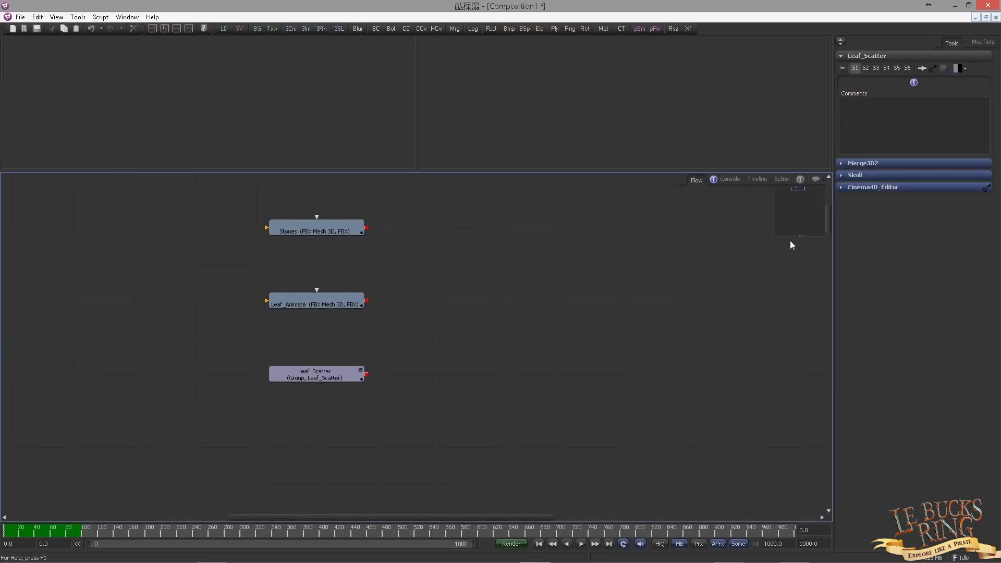
Enlarge the flow navigator and move the imported skull nodes close to the Leaf_Scatter group.
drag(777, 237, 637, 425)
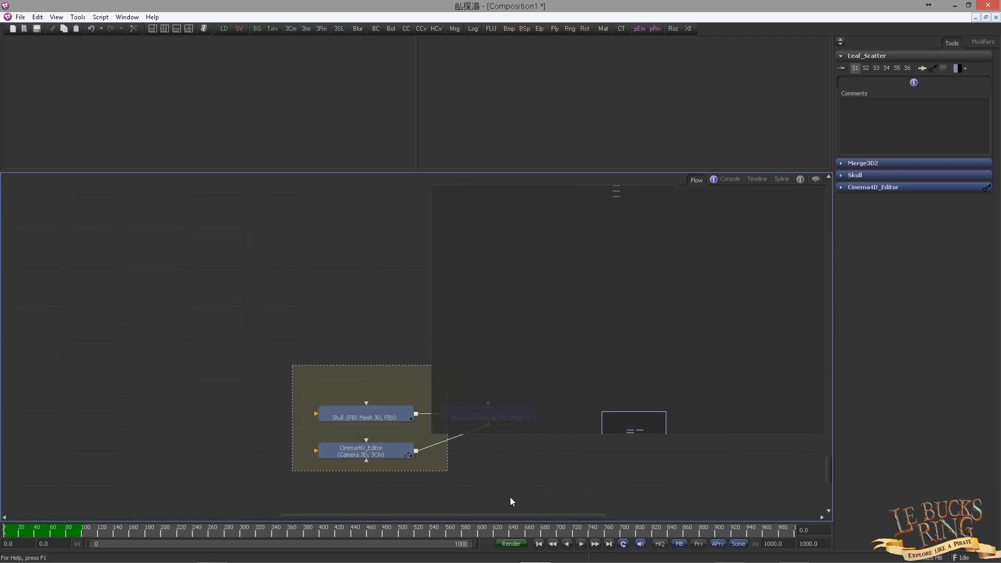
scroll(334, 350, down, 5)
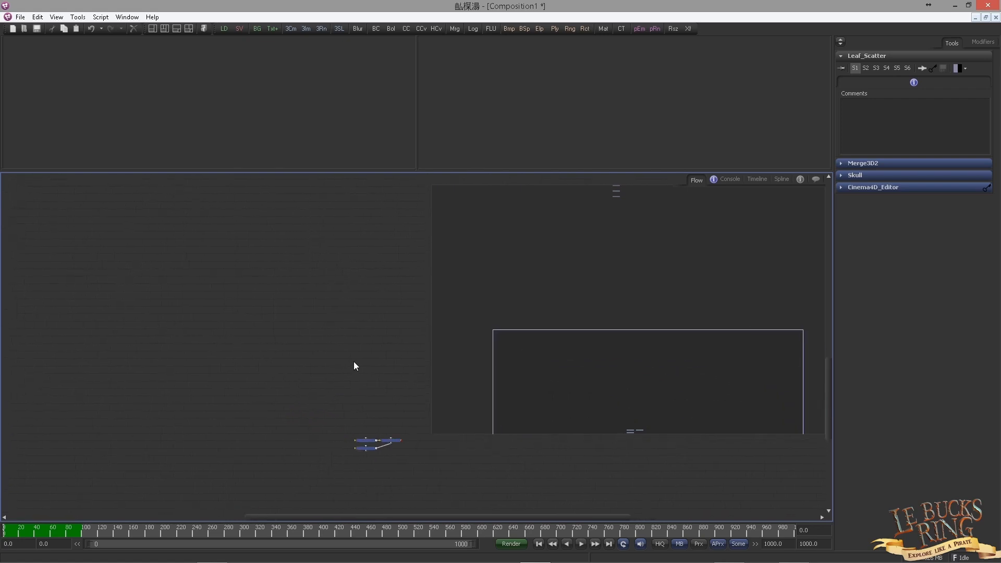
drag(398, 441, 361, 225)
drag(326, 298, 349, 279)
scroll(302, 427, down, 3)
scroll(378, 417, up, 2)
scroll(394, 323, up, 3)
drag(356, 409, 378, 503)
scroll(394, 396, down, 1)
drag(369, 448, 435, 396)
scroll(345, 344, up, 3)
scroll(496, 431, up, 1)
scroll(411, 420, up, 2)
Delete the imported Cinema4D_Editor camera and Merge3D nodes and place the remaining Skull mesh below Leaf_Scatter.
drag(348, 292, 387, 398)
key(Delete)
click(281, 371)
key(Delete)
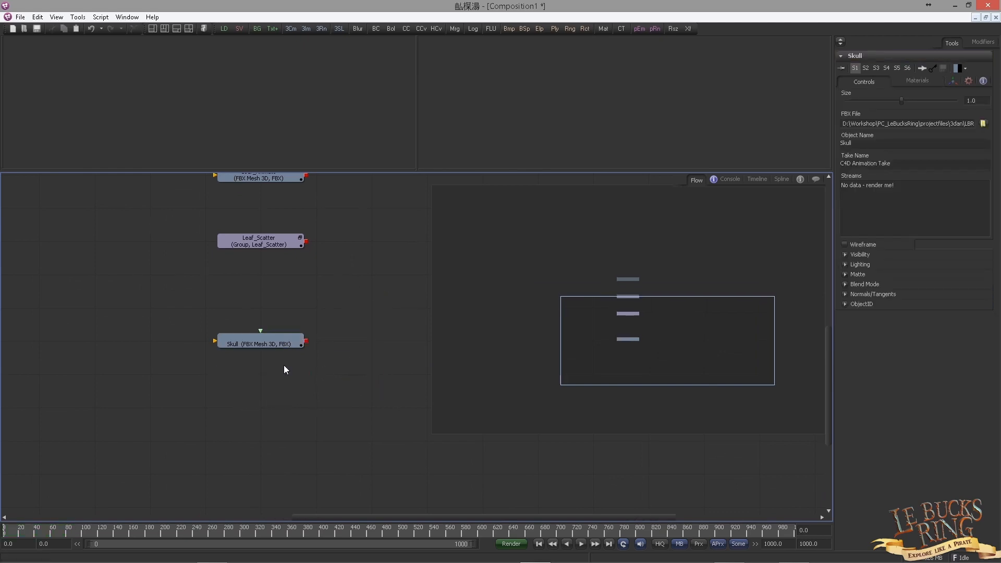
scroll(257, 319, up, 2)
drag(346, 353, 321, 296)
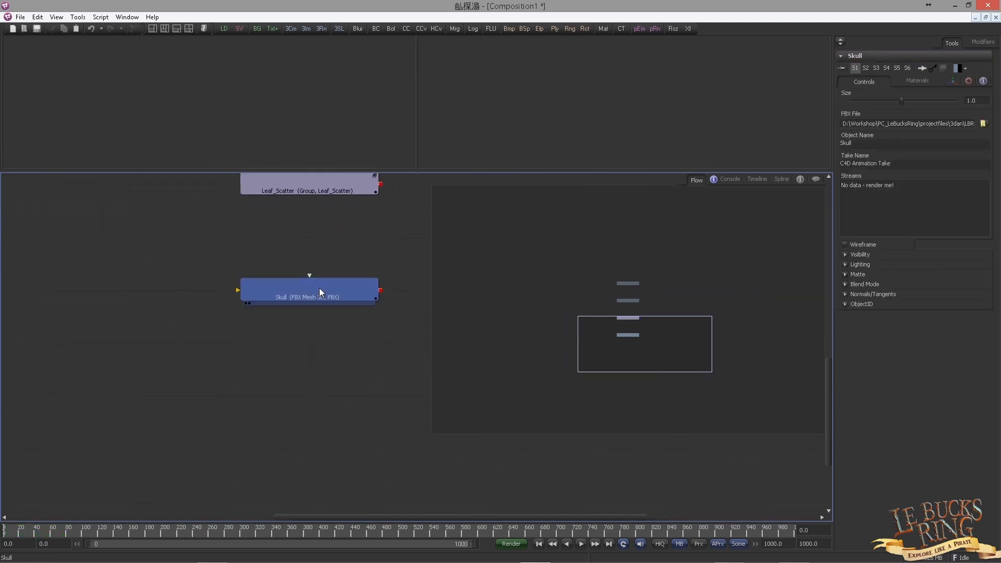
Copy the Stones, Leaf_Animate, Leaf_Scatter and Skull nodes into LeBucksRing_Template_002.comp near the 3D output nodes.
scroll(332, 336, down, 3)
drag(195, 218, 385, 454)
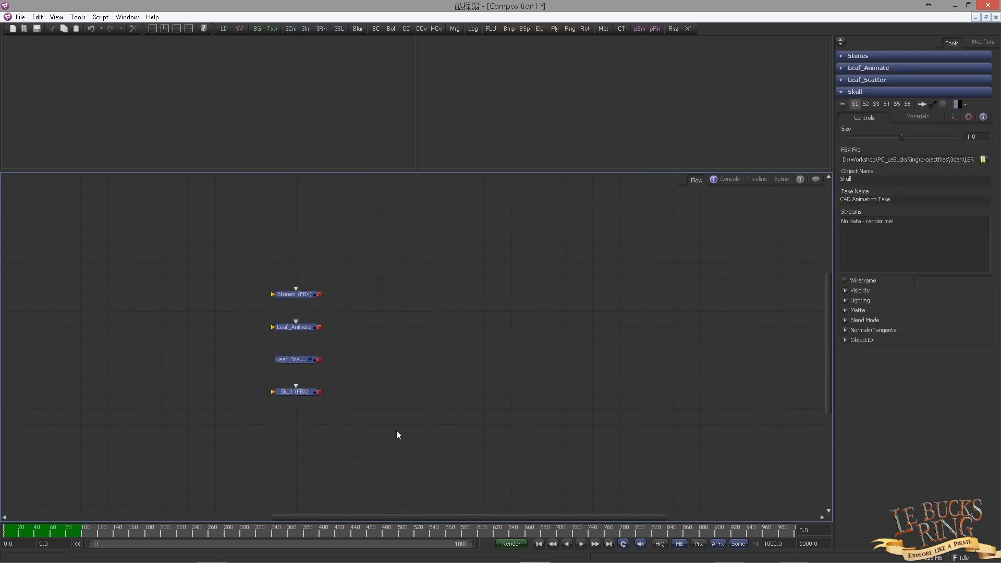
click(120, 17)
click(102, 158)
drag(292, 362, 231, 385)
scroll(202, 349, down, 3)
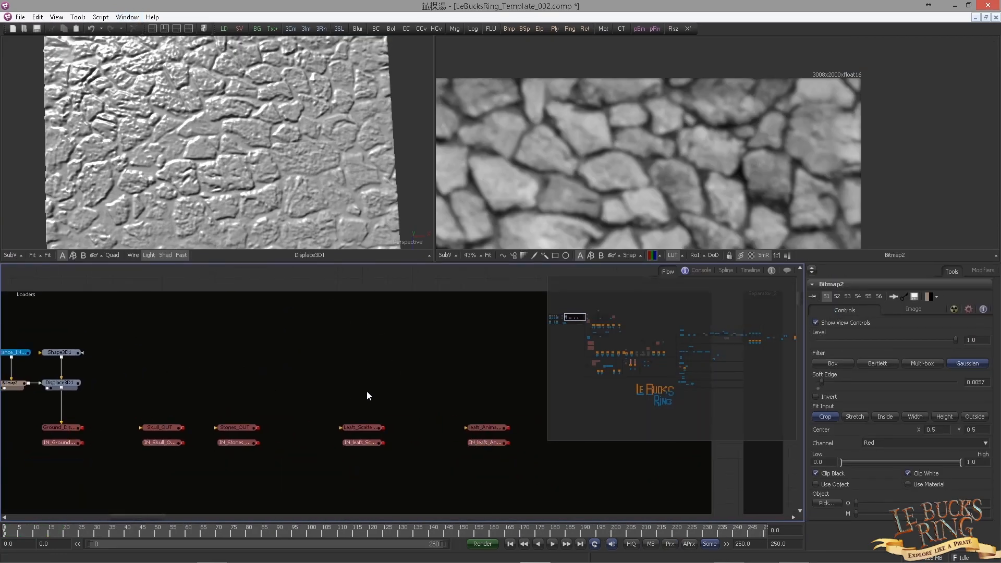
key(ctrl+v)
scroll(204, 344, up, 2)
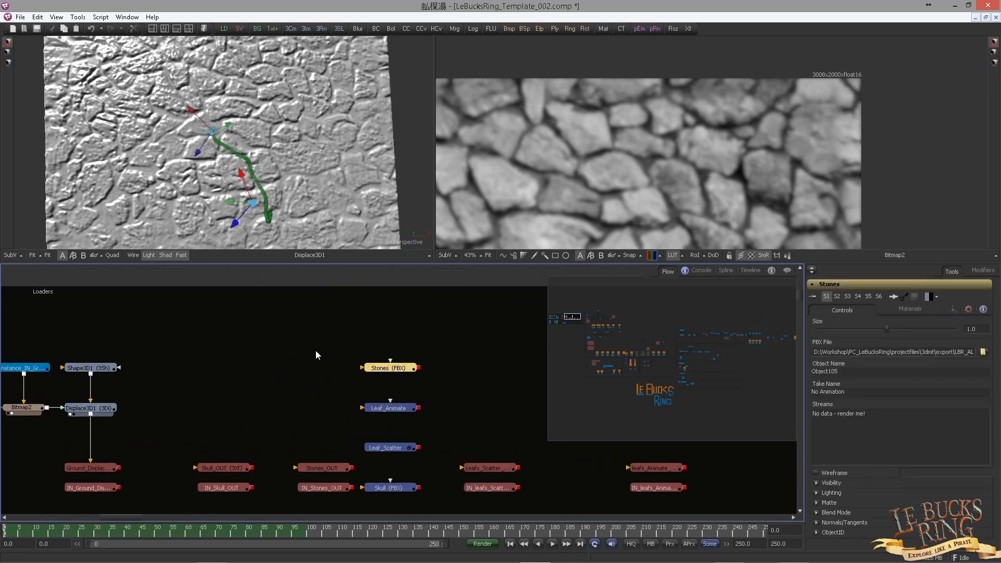
Move the pasted nodes above the output row and spread the Skull, Leaf_Scatter and Leaf_Animate nodes towards their matching outputs.
drag(397, 376, 397, 315)
click(456, 391)
drag(419, 395, 348, 388)
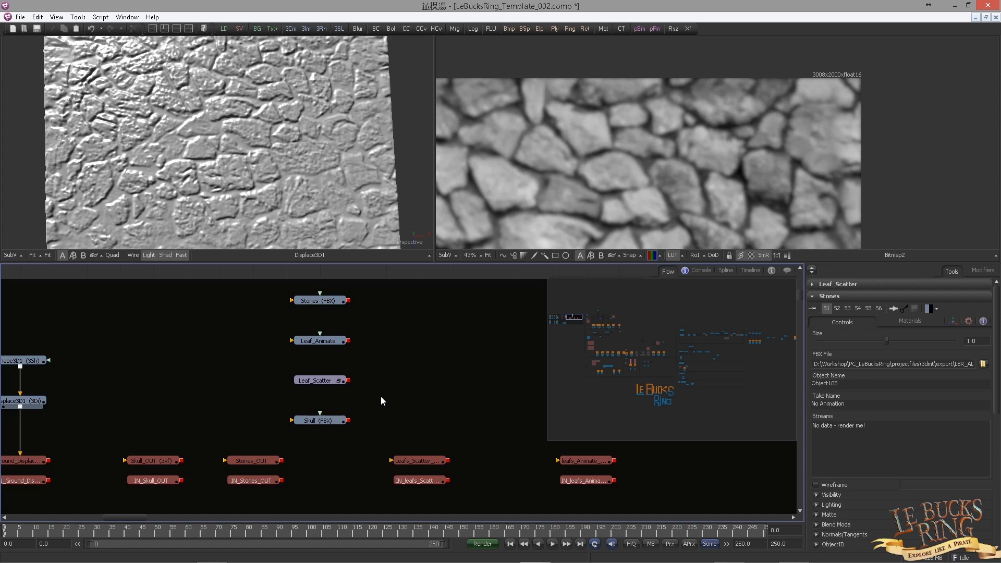
drag(318, 417, 150, 447)
click(163, 358)
click(264, 378)
drag(324, 374, 423, 334)
drag(322, 338, 532, 340)
Finish connecting the Skull, Stones, Leaf_Scatter and Leaf_Animate nodes to their matching OUT nodes and align each above its output.
drag(312, 296, 207, 453)
drag(350, 327, 328, 444)
mouse_move(428, 328)
mouse_down()
mouse_move(350, 330)
mouse_move(417, 331)
mouse_up()
drag(437, 328, 412, 448)
click(439, 359)
drag(439, 360, 509, 352)
drag(509, 351, 354, 346)
drag(341, 305, 504, 335)
drag(485, 327, 561, 331)
click(457, 327)
scroll(278, 342, down, 2)
scroll(280, 345, up, 4)
drag(304, 355, 330, 318)
scroll(423, 350, down, 2)
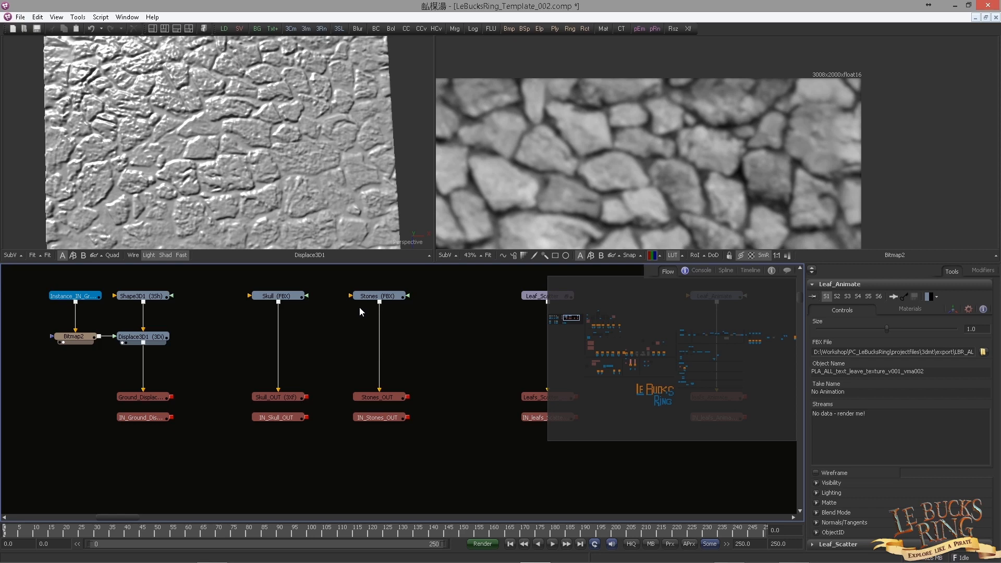
Select and copy the IN_Camera_OUT, IN_Ground_Displaced_OUT and IN_Skull_OUT nodes together.
drag(268, 451, 242, 443)
drag(140, 433, 240, 435)
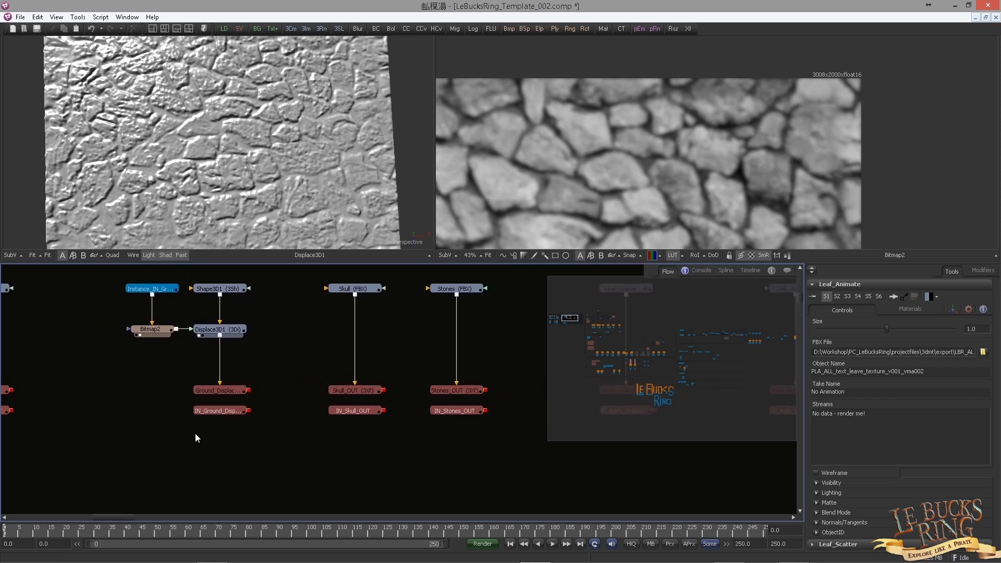
click(241, 413)
drag(218, 436, 426, 430)
drag(155, 391, 167, 380)
drag(387, 424, 336, 432)
drag(437, 418, 535, 383)
drag(321, 423, 283, 431)
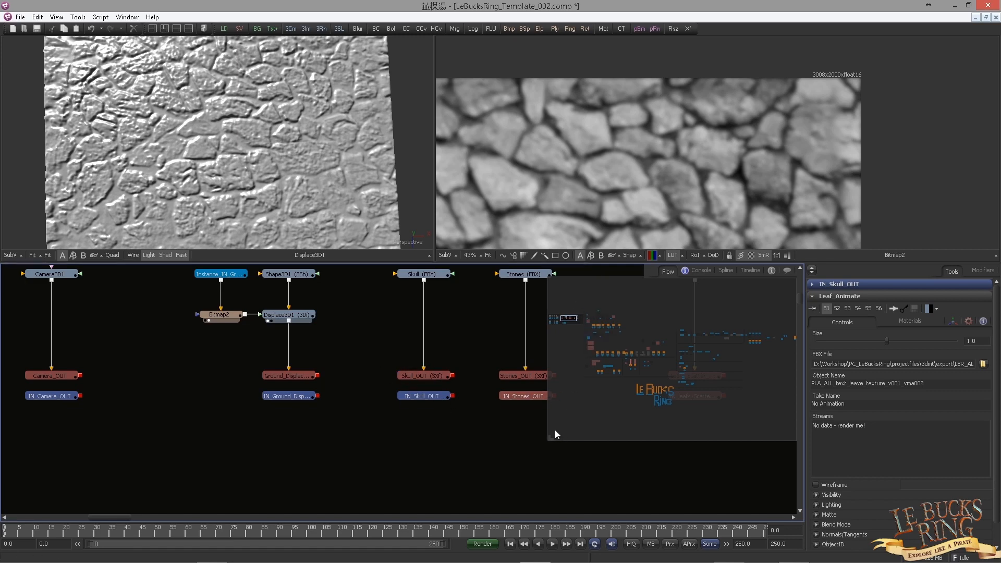
Go to the Ground_Scene area of the flow, hide the flow navigator and make the flow area taller.
drag(548, 439, 386, 493)
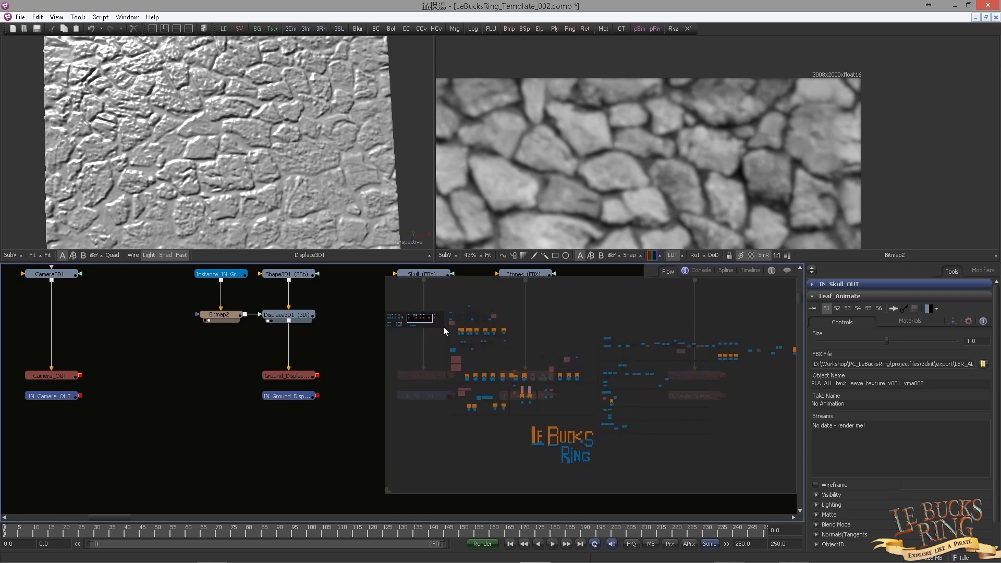
drag(420, 320, 452, 323)
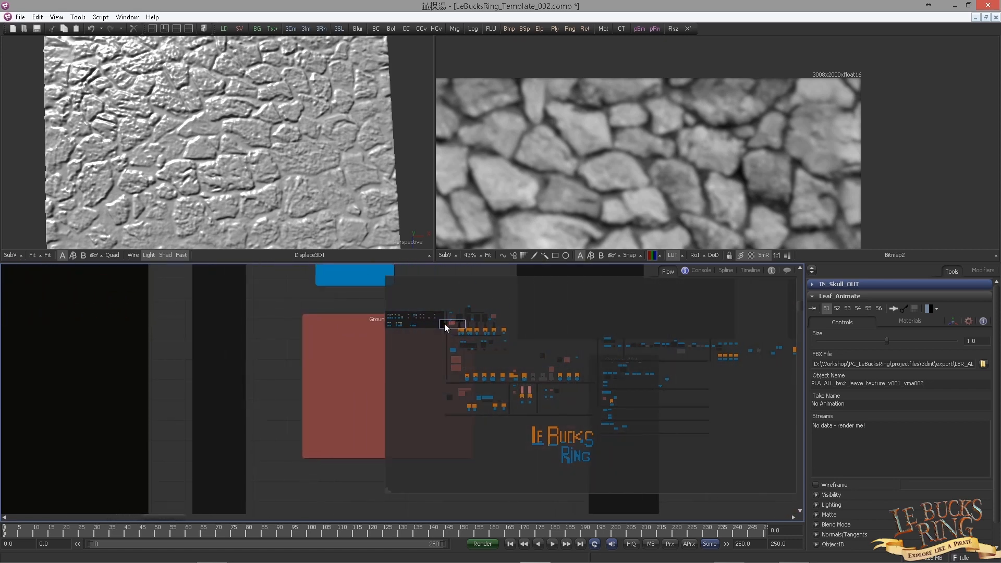
drag(330, 361, 164, 378)
drag(388, 490, 496, 456)
key(v)
drag(386, 388, 551, 380)
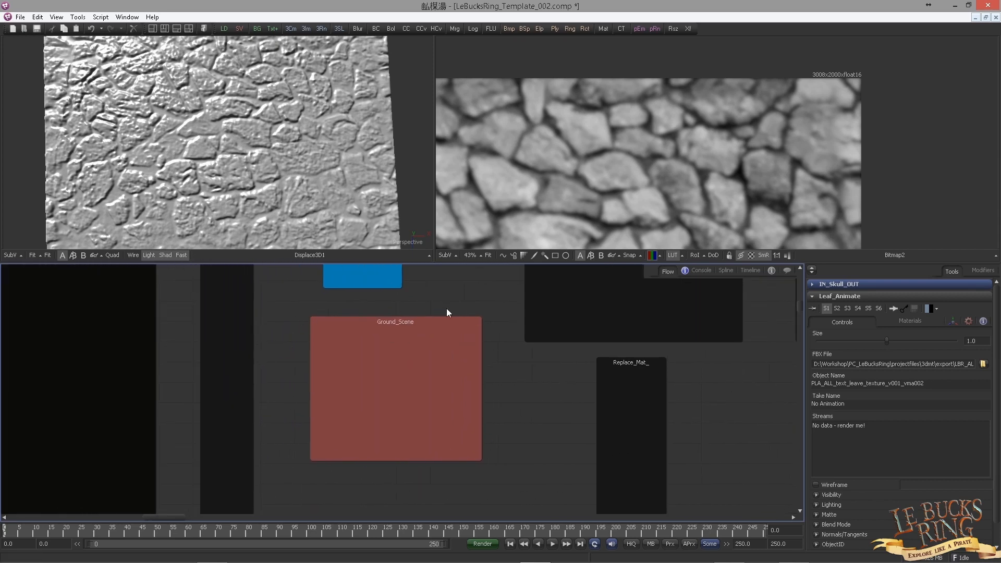
drag(457, 263, 456, 231)
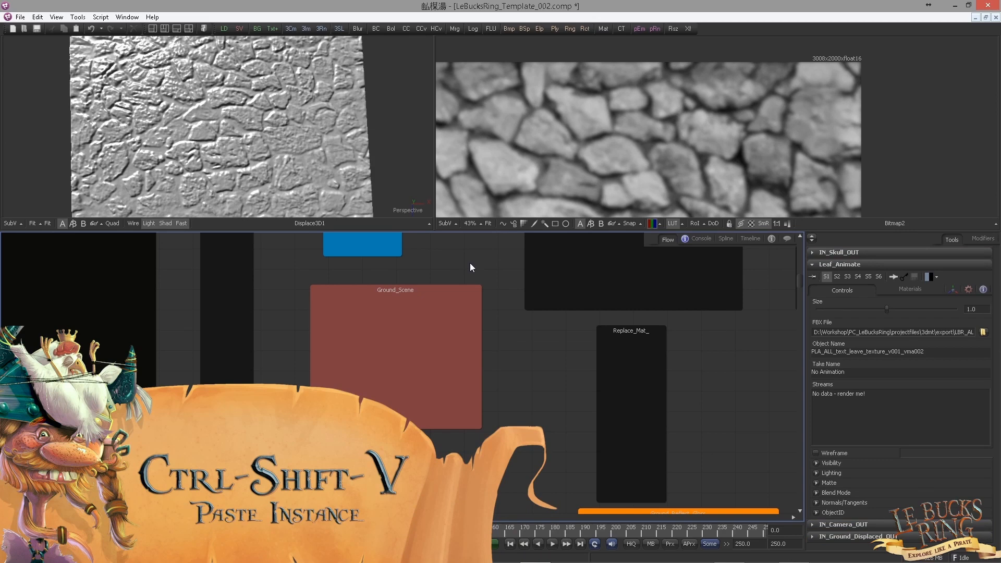
Paste the camera, displaced ground and skull input nodes as instances and line them up along the top of Ground_Scene.
key(ctrl+shift+v)
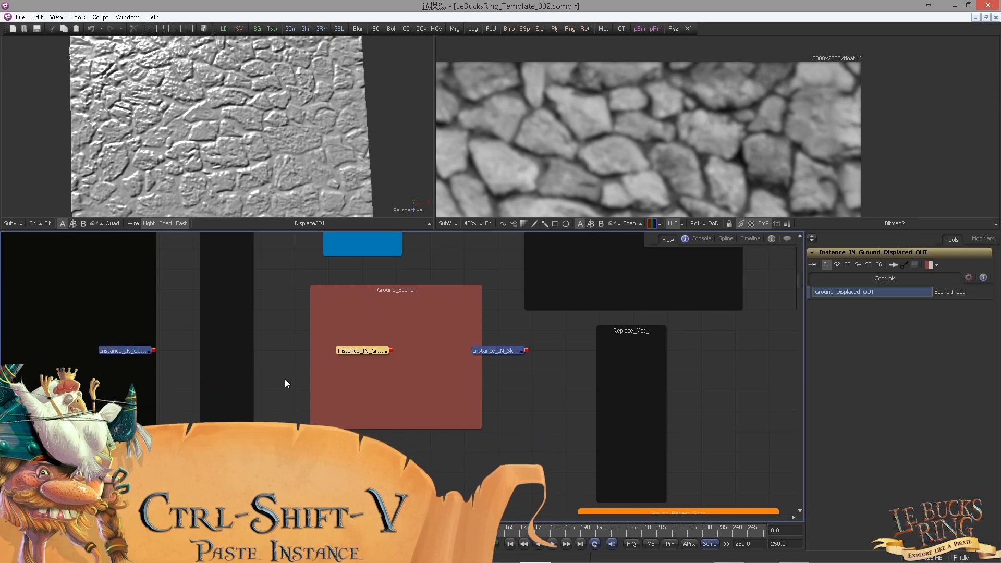
drag(152, 357, 355, 316)
drag(386, 351, 419, 311)
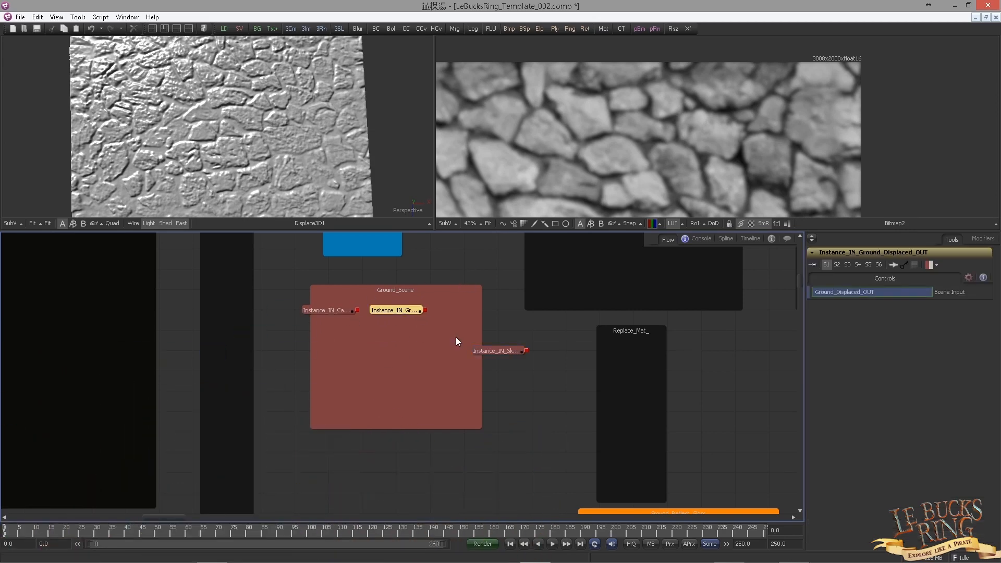
drag(479, 354, 446, 314)
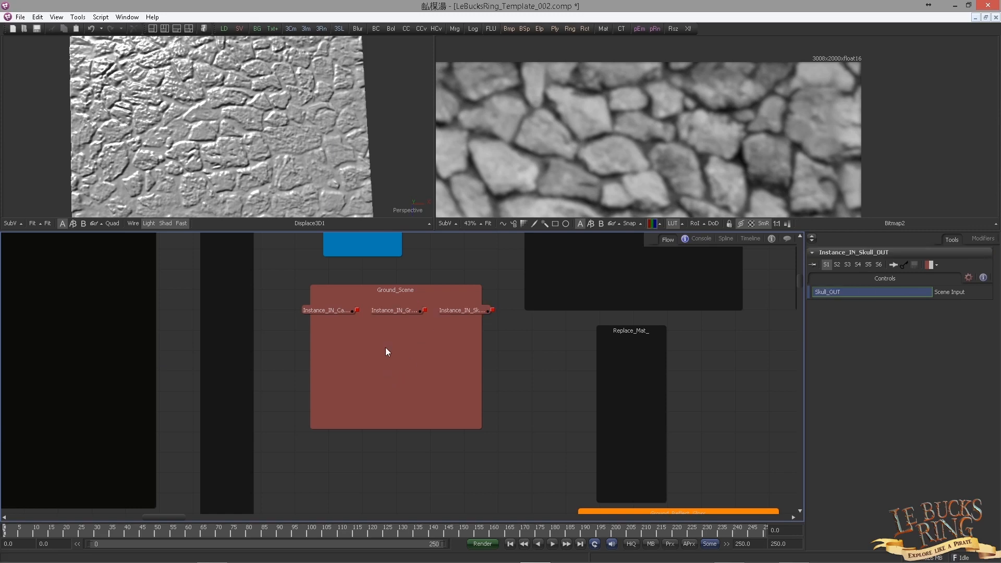
Add a Merge 3D node inside Ground_Scene and connect the camera, ground and skull instances to it.
key(shift+space)
text(merge)
key(Down)
key(Down)
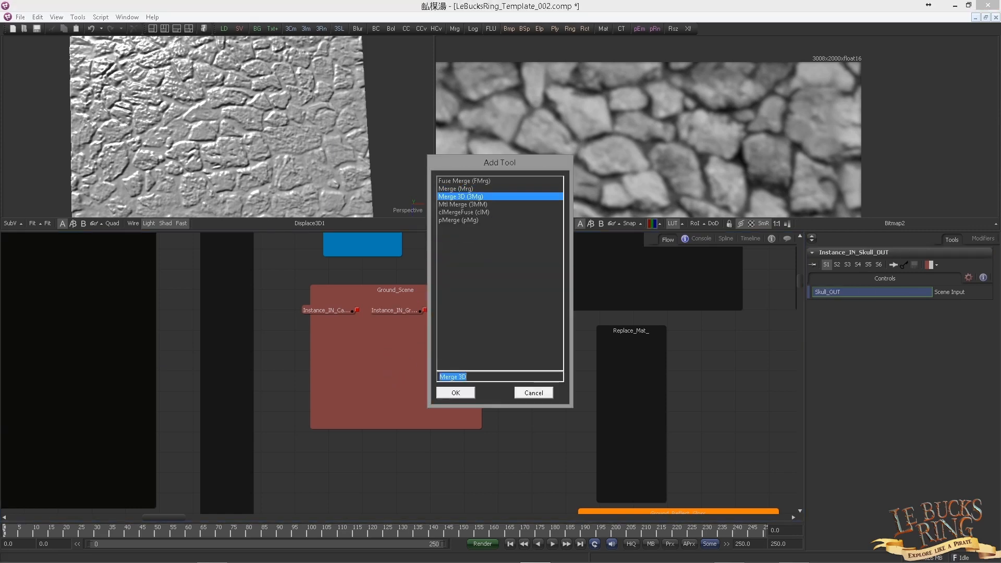
key(Return)
drag(356, 314, 377, 377)
drag(420, 326, 398, 367)
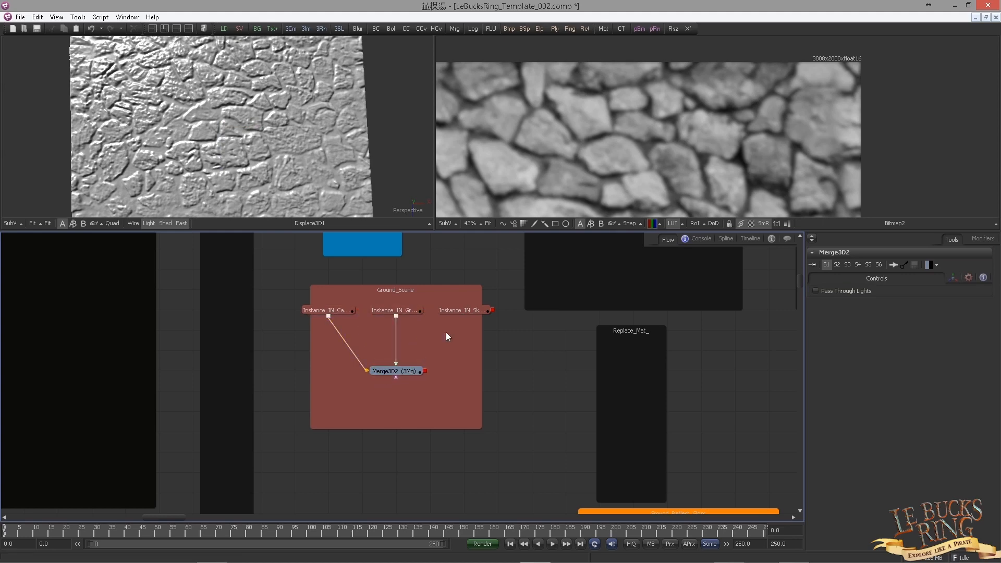
drag(492, 311, 399, 365)
Show the new Merge 3D node in the first viewer, clear the second viewer and switch to a single-viewer layout.
key(1)
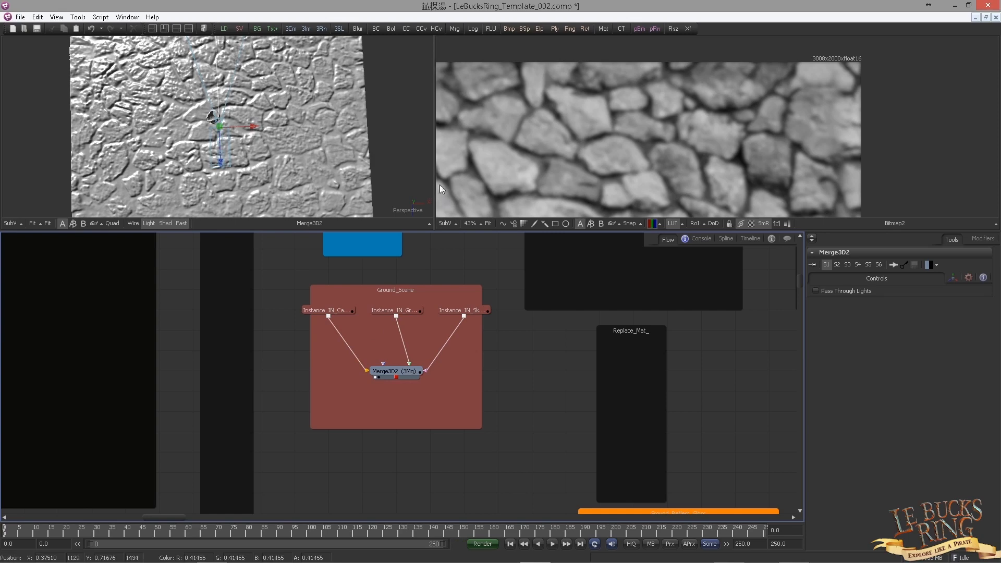
drag(435, 183, 596, 177)
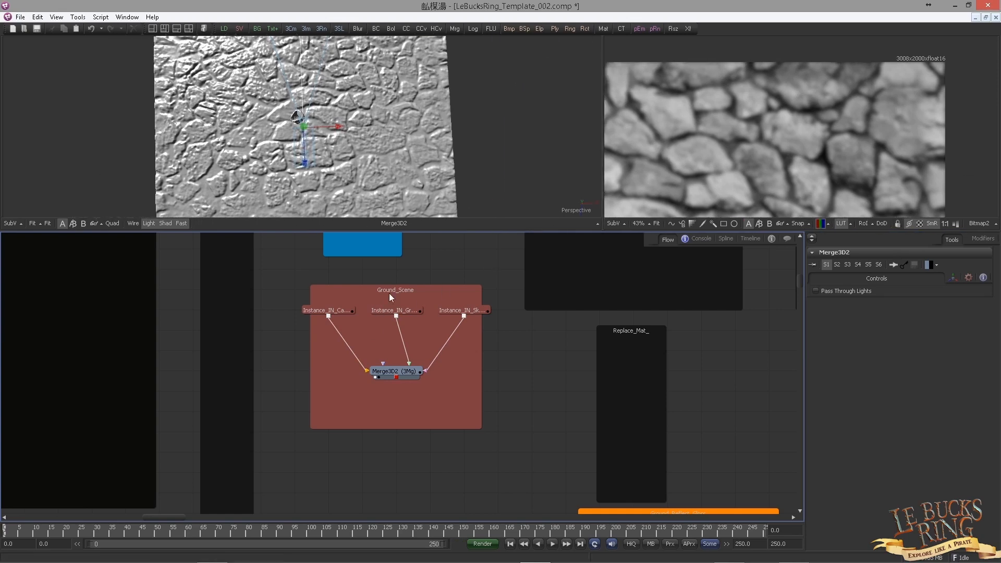
key(2)
key(2)
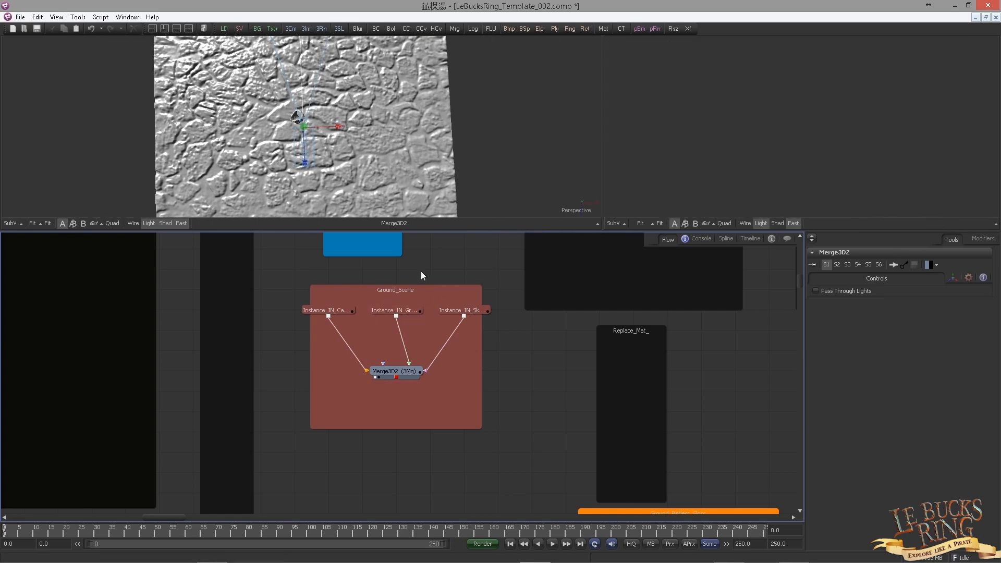
click(177, 28)
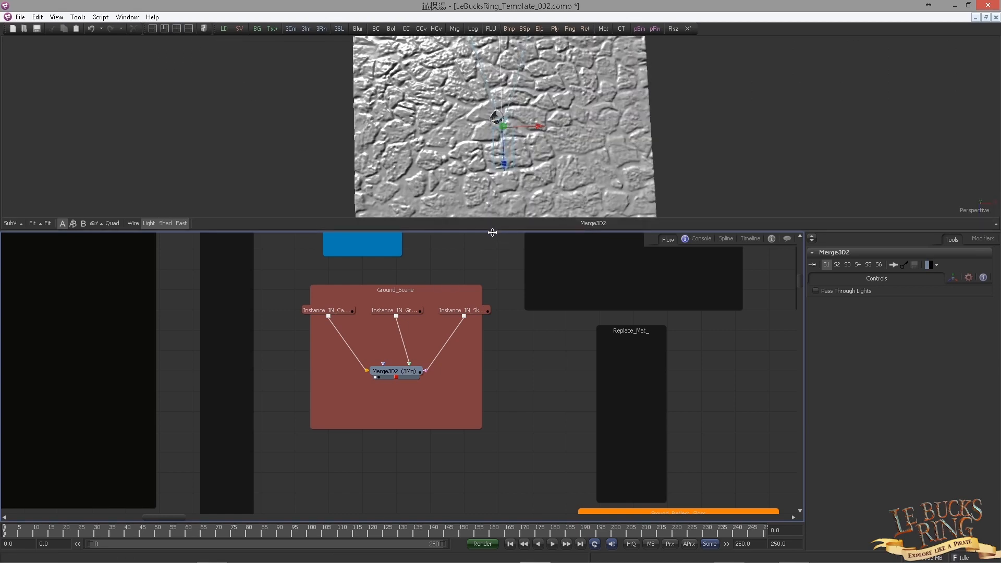
Enlarge the viewer, play the animation and examine the merged ground and skull scene from several low angles.
drag(493, 230, 492, 307)
drag(516, 219, 694, 159)
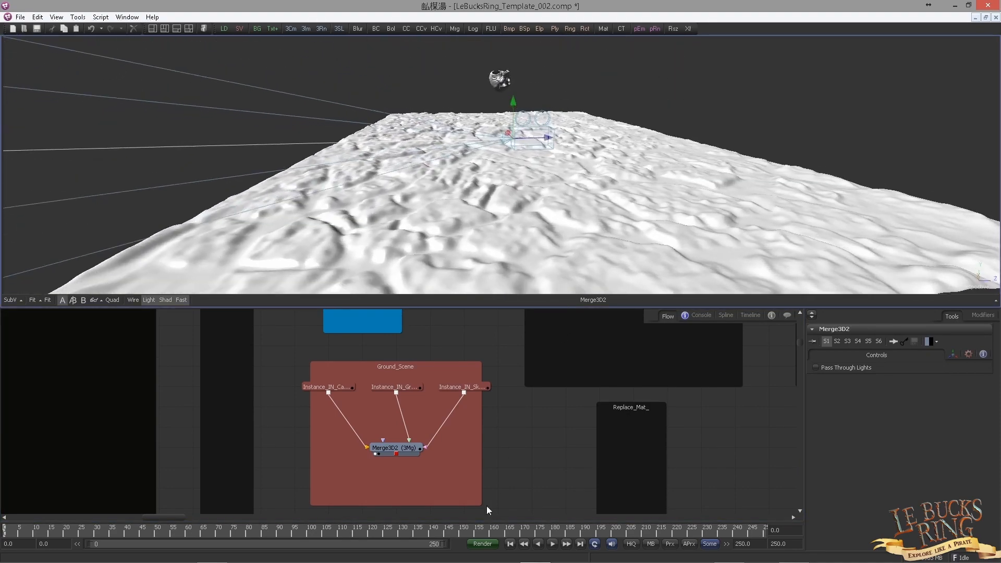
click(552, 544)
drag(551, 247, 453, 190)
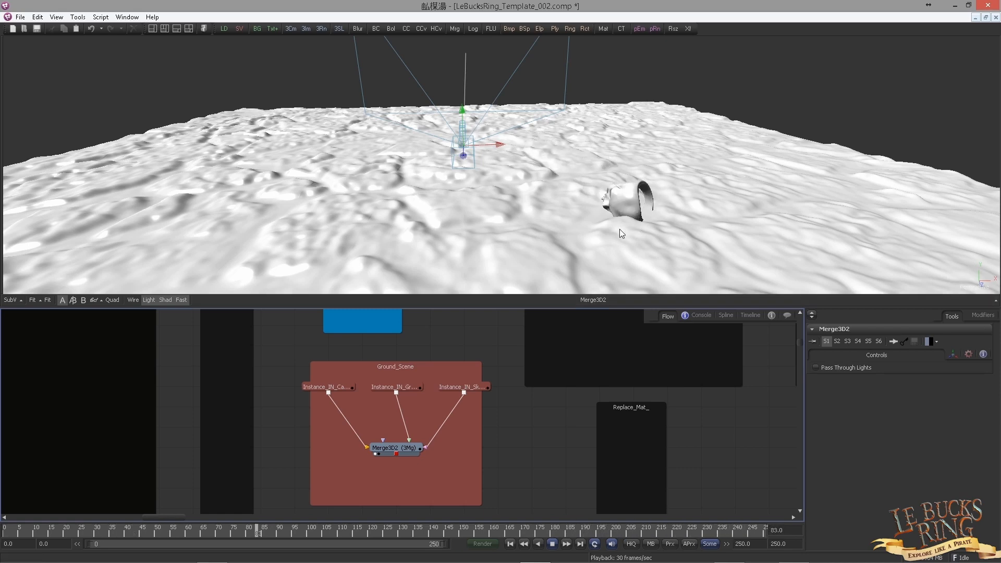
drag(603, 210, 624, 196)
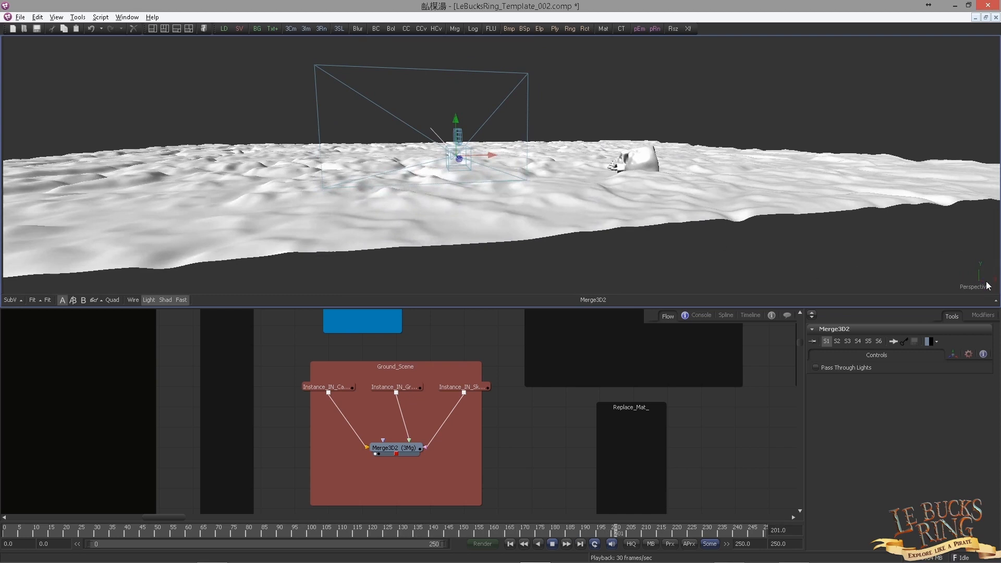
Look through Camera3D1 in the viewer, stop the playback and return to the first frame.
right_click(973, 286)
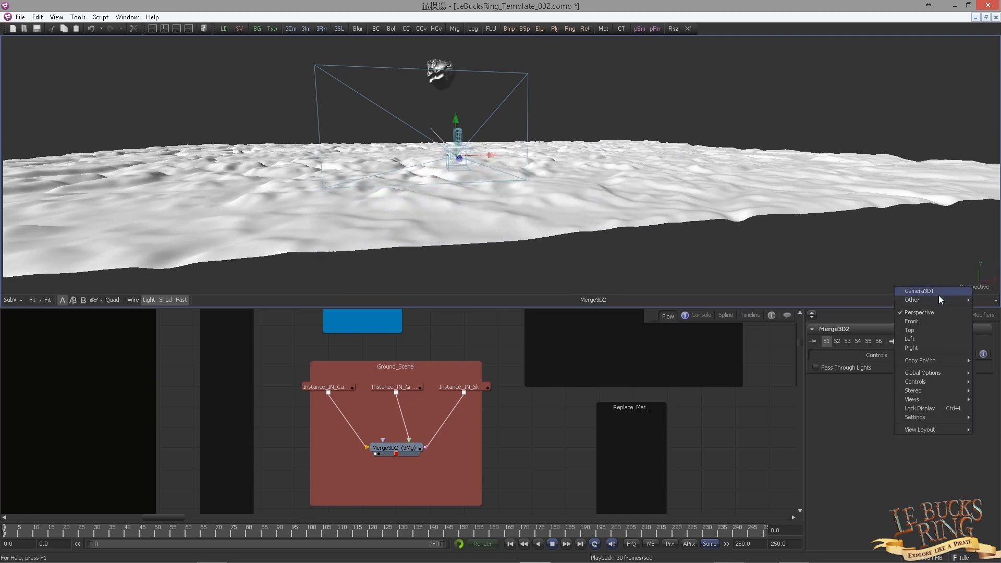
click(935, 290)
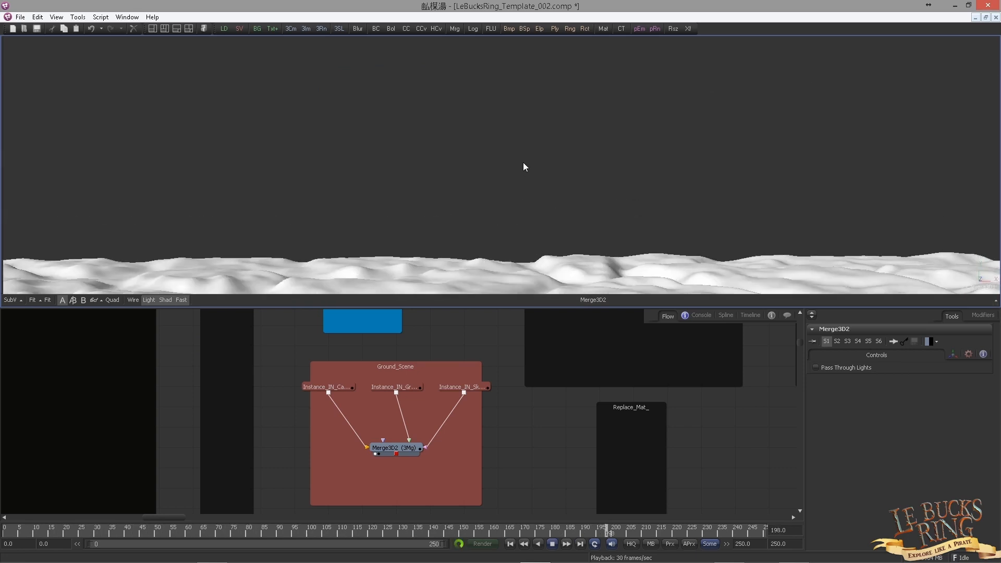
click(552, 543)
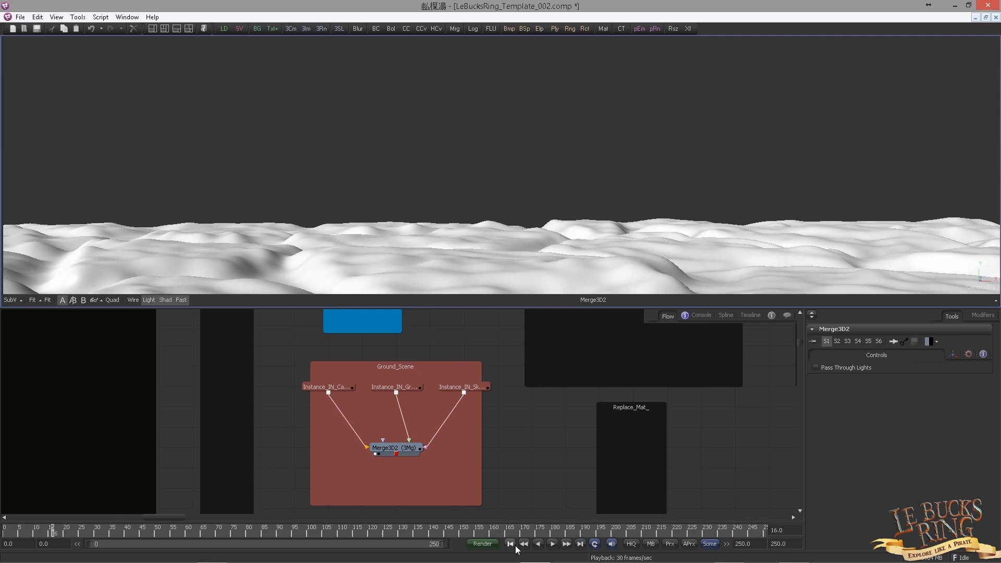
click(510, 545)
Switch to a two-viewer layout, show the Camera3D1 node in the second viewer and open its transform controls.
scroll(522, 412, down, 5)
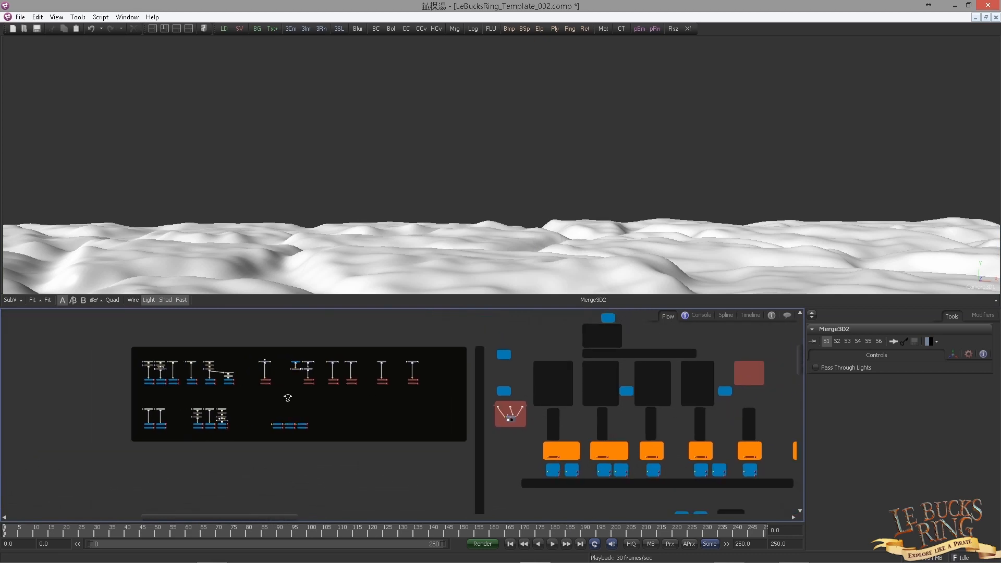
drag(215, 347, 440, 429)
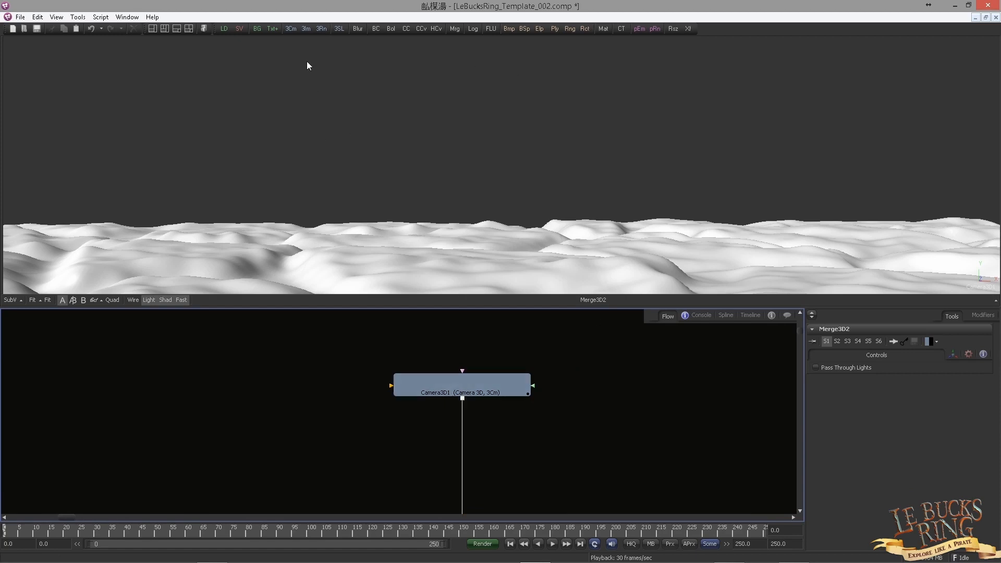
click(189, 28)
drag(462, 386, 640, 287)
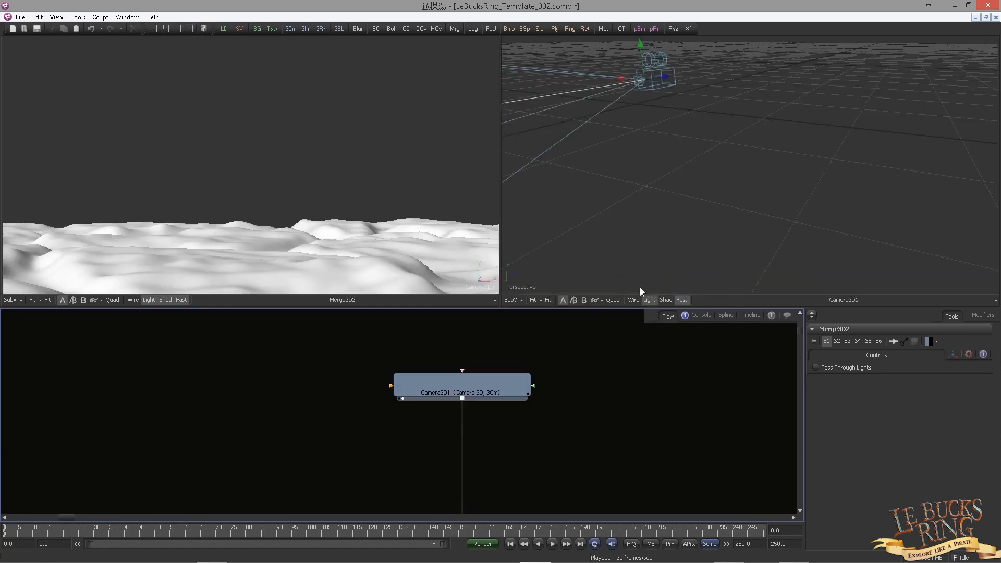
click(485, 386)
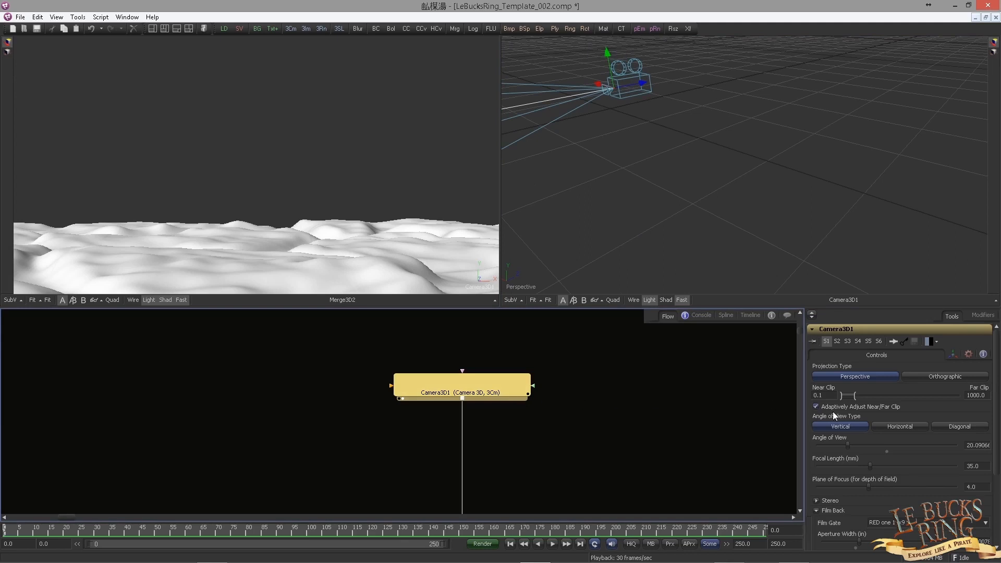
click(953, 354)
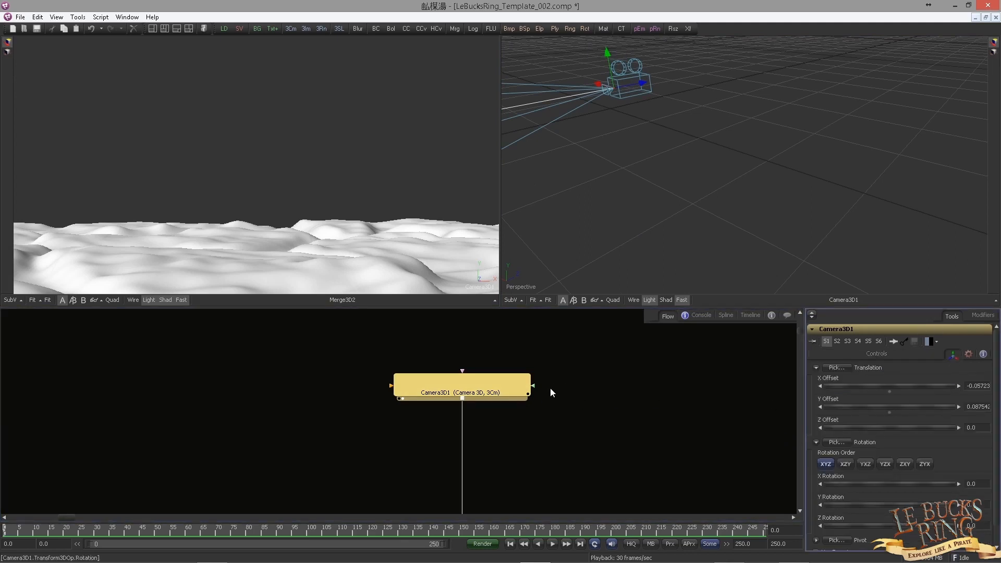
Widen the controls area and animate the camera's translation and rotation groups at frame 0.
drag(545, 386, 548, 417)
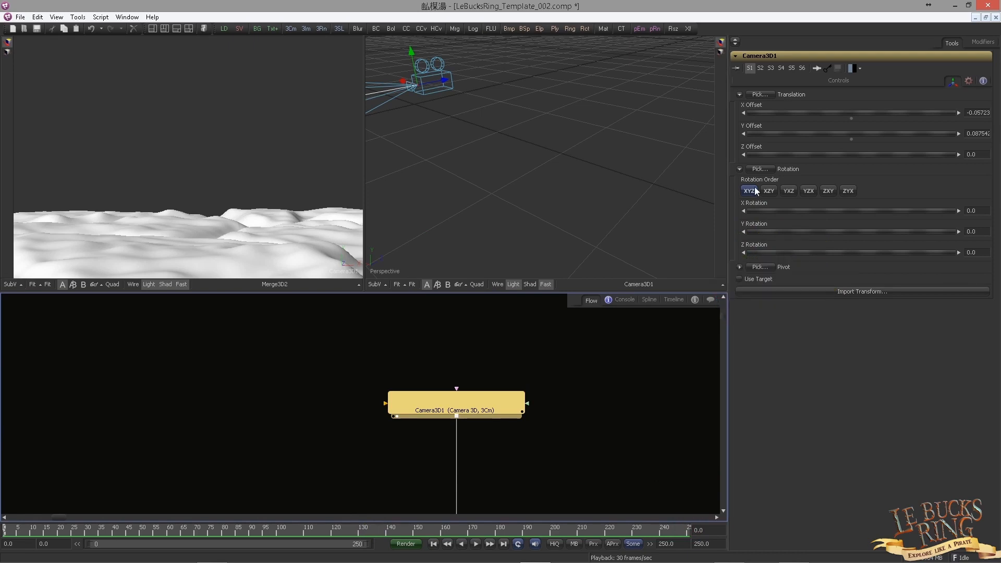
right_click(852, 113)
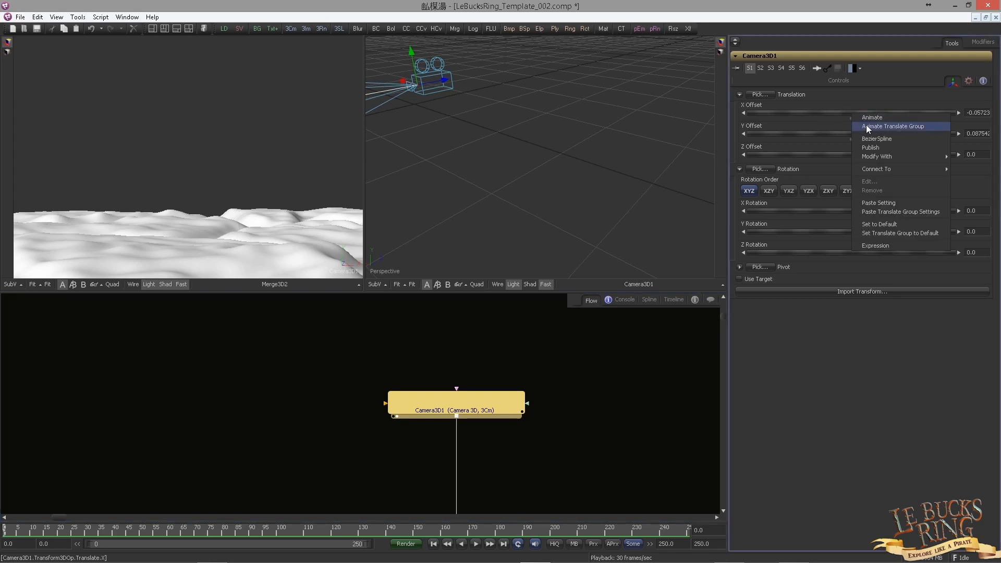
click(867, 126)
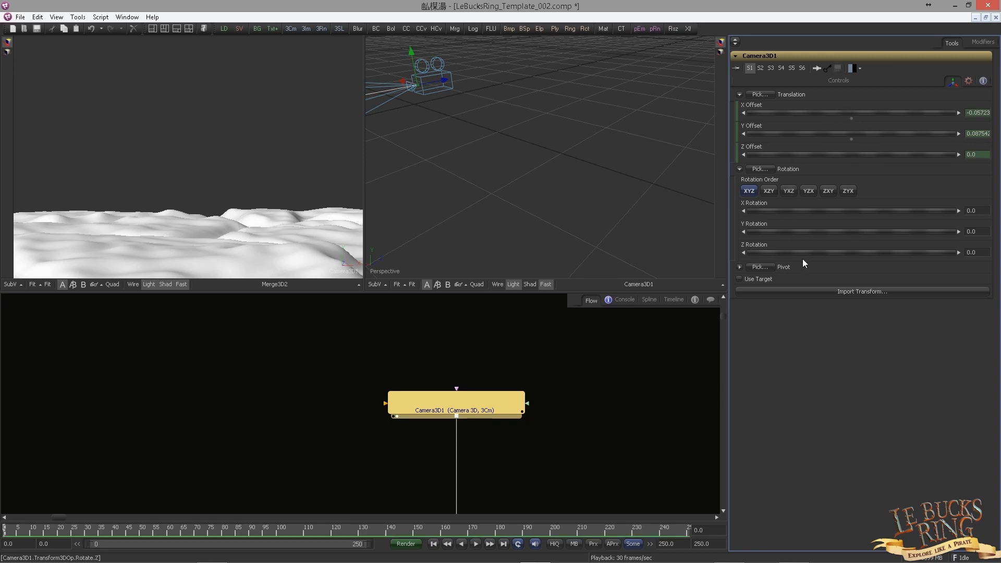
right_click(831, 210)
click(845, 225)
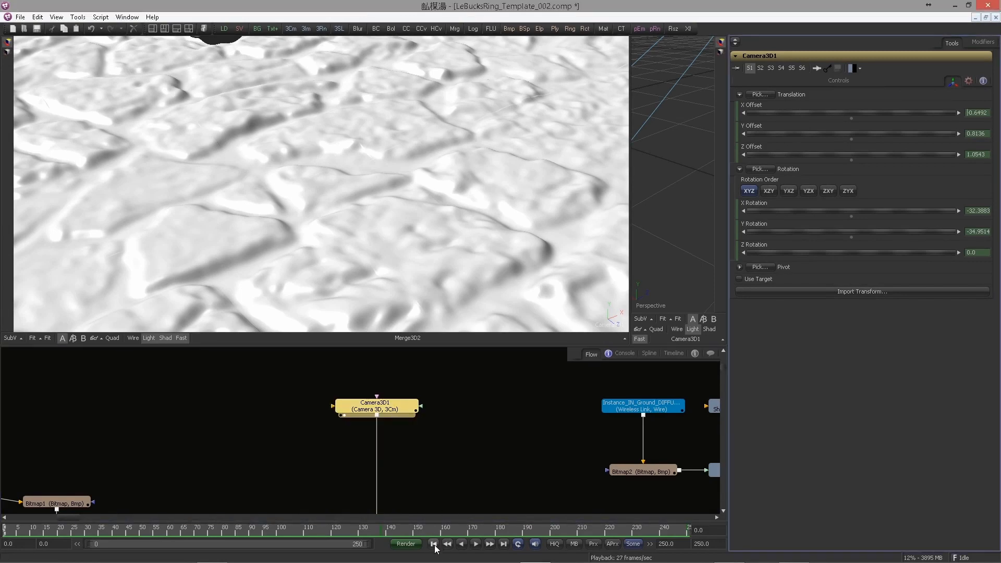
Play the camera animation and display all Camera3D1 curves in the Spline editor, fitted to the view.
click(475, 545)
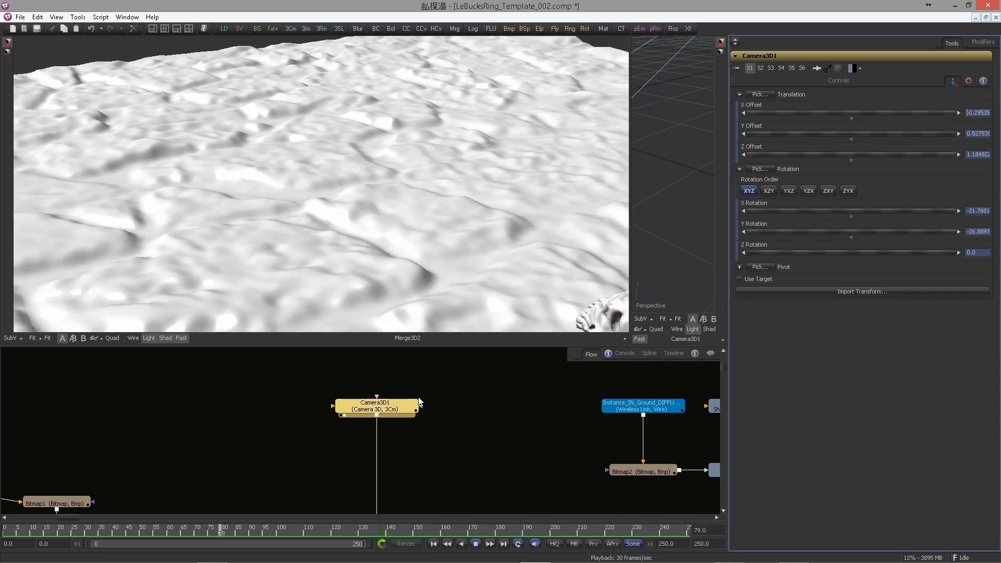
click(650, 354)
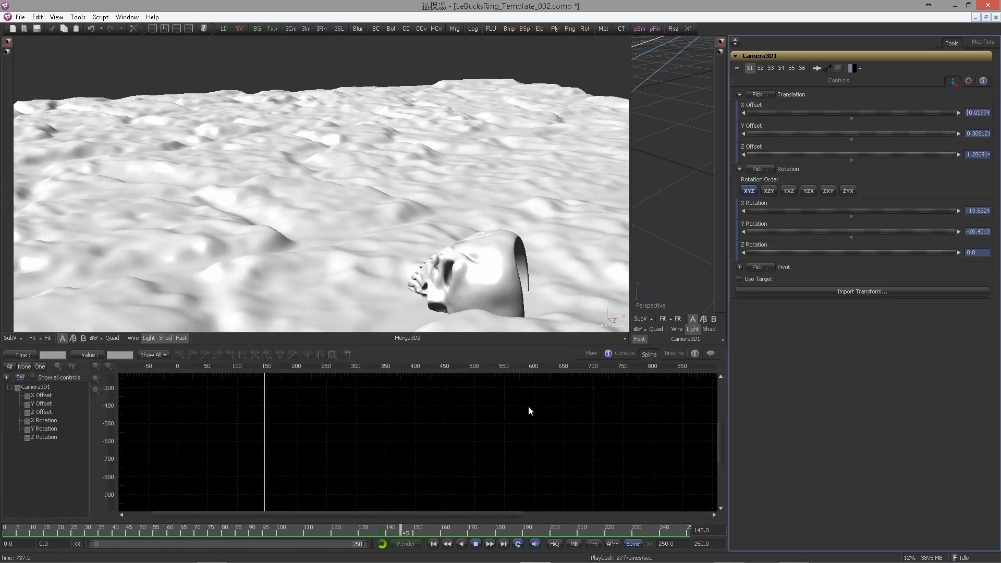
click(17, 388)
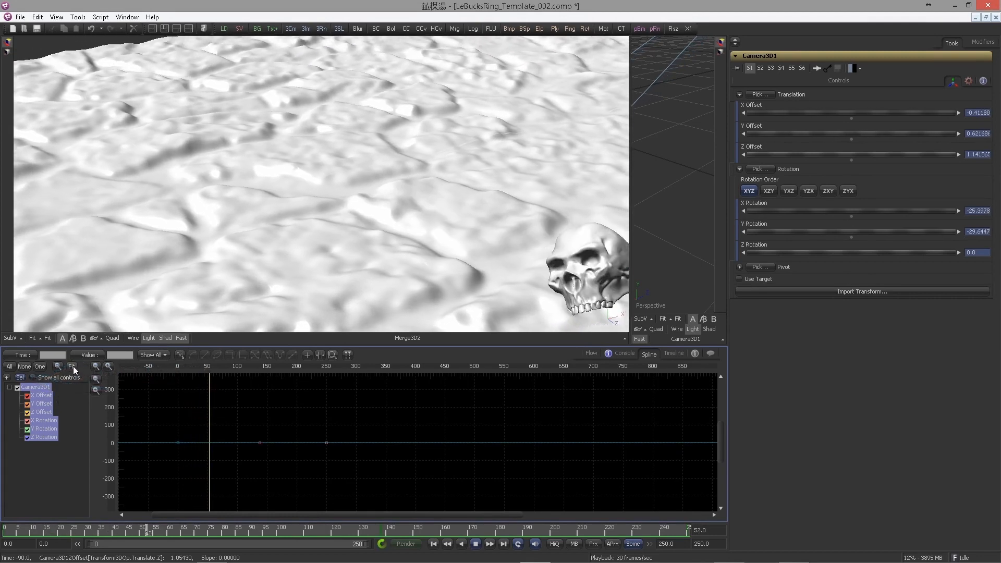
click(72, 366)
drag(266, 415, 201, 418)
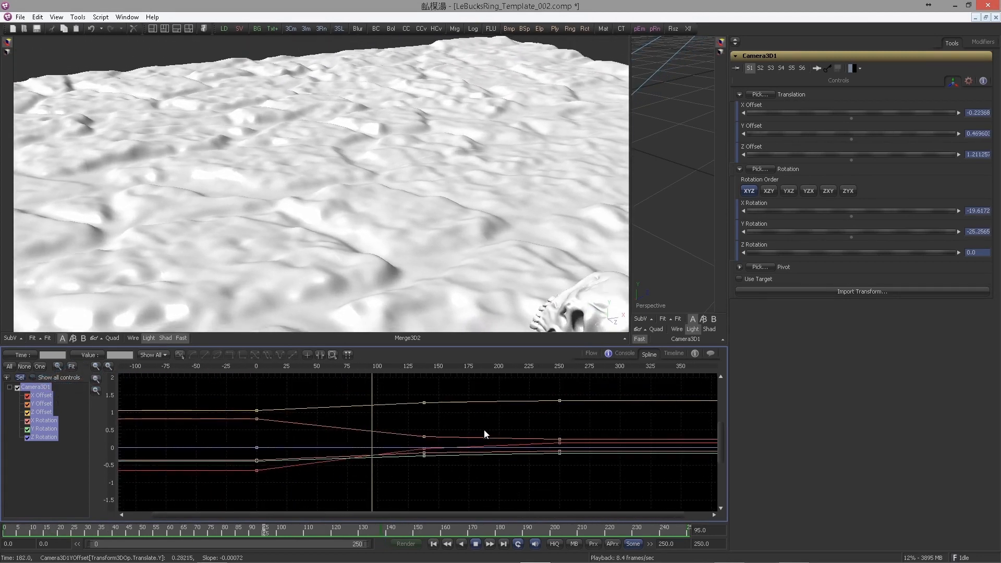
Smooth the Camera3D1 curves at the middle keyframes at frame 138.
drag(461, 428, 360, 397)
drag(457, 460, 448, 473)
drag(392, 395, 447, 481)
key(shift+s)
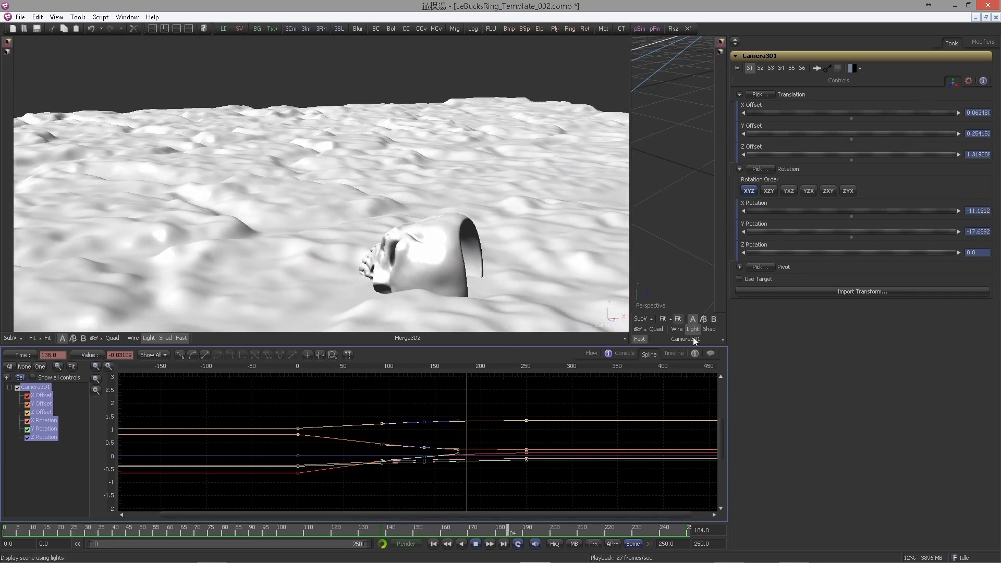
Return to the node flow, stop the playback and scrub the timeline to frame 156.
click(591, 357)
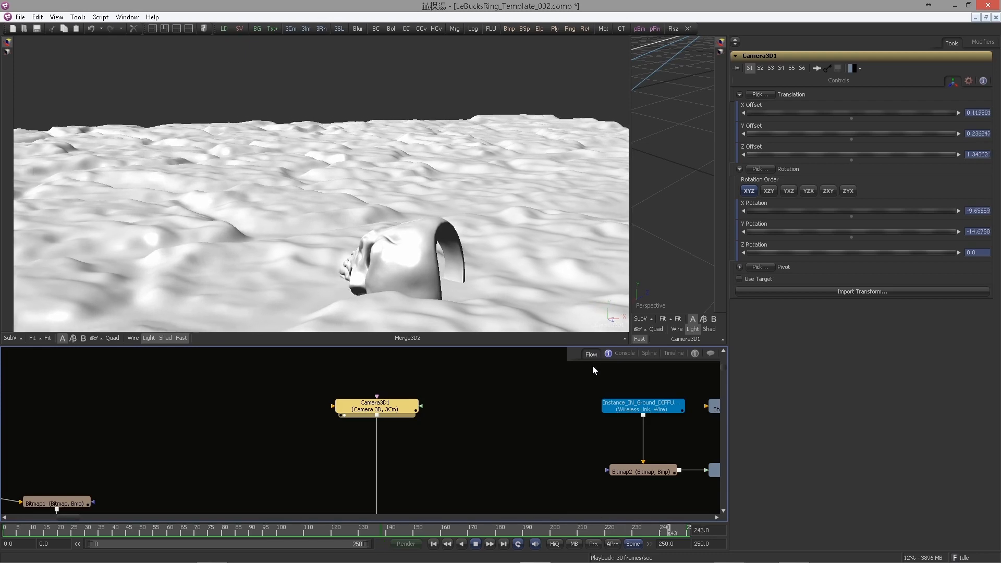
click(534, 415)
click(475, 544)
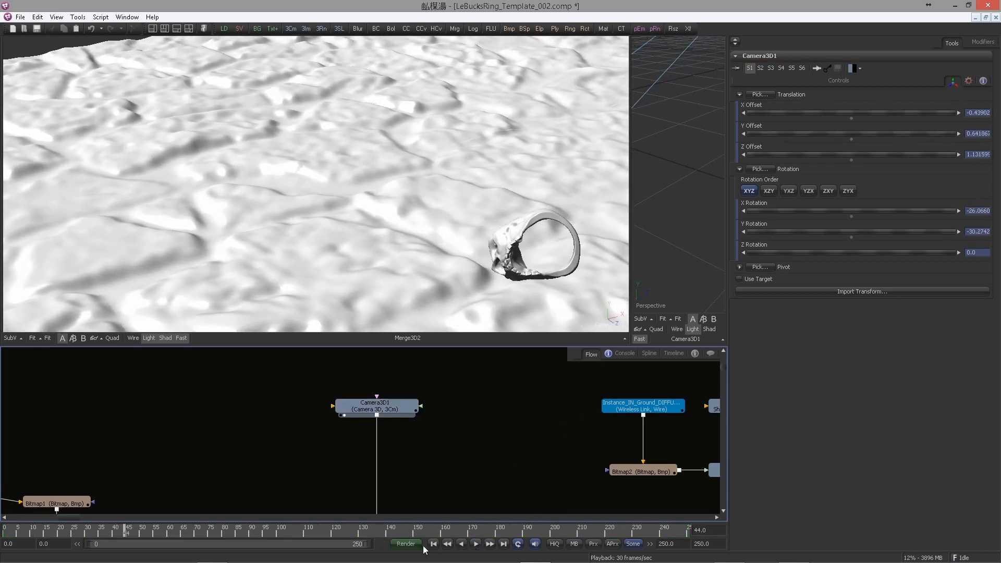
drag(349, 530, 446, 522)
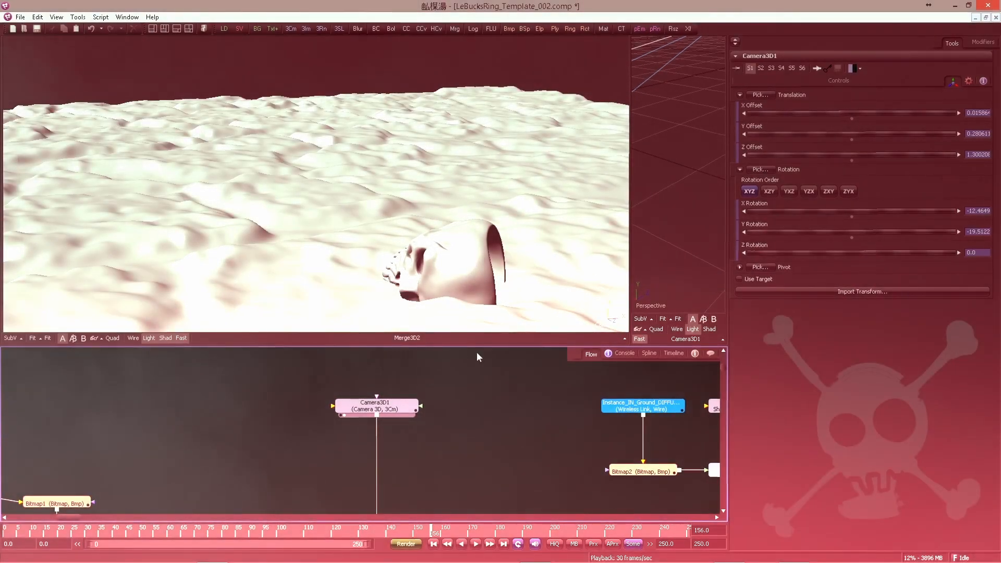
Locate the Skull FBX node in the flow and open its controls.
drag(492, 399, 368, 399)
drag(619, 434, 394, 412)
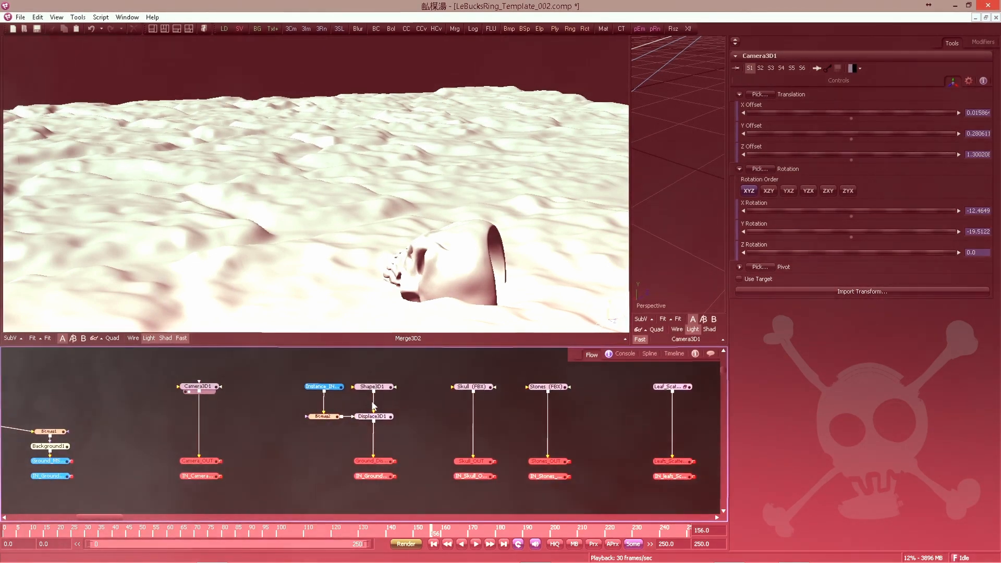
scroll(425, 409, up, 3)
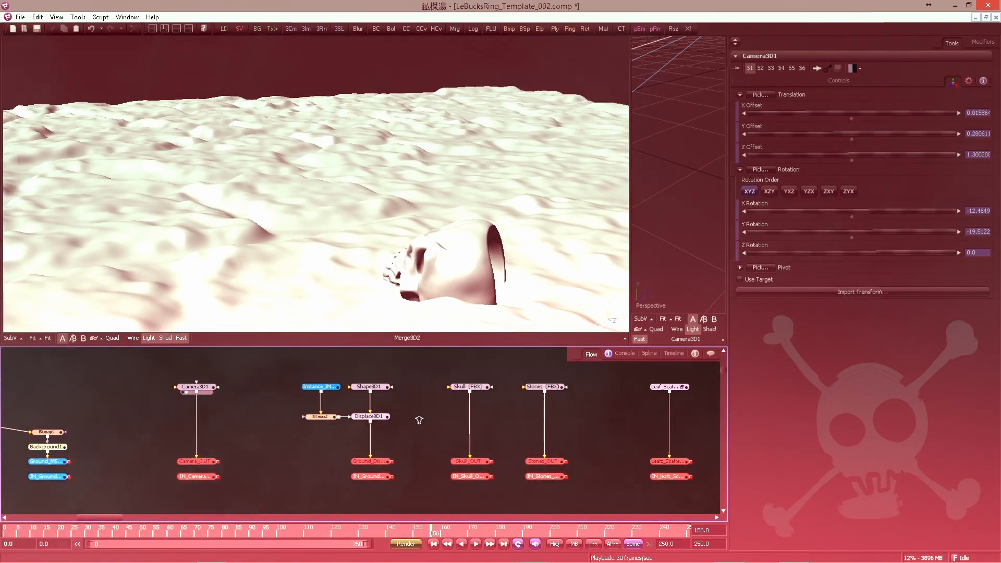
scroll(429, 363, right, 2)
click(377, 376)
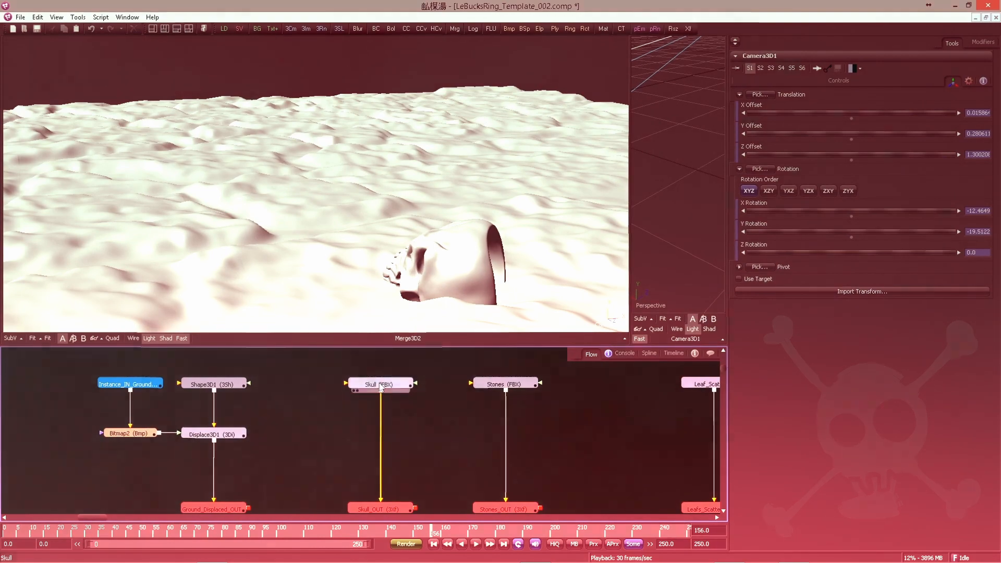
click(381, 383)
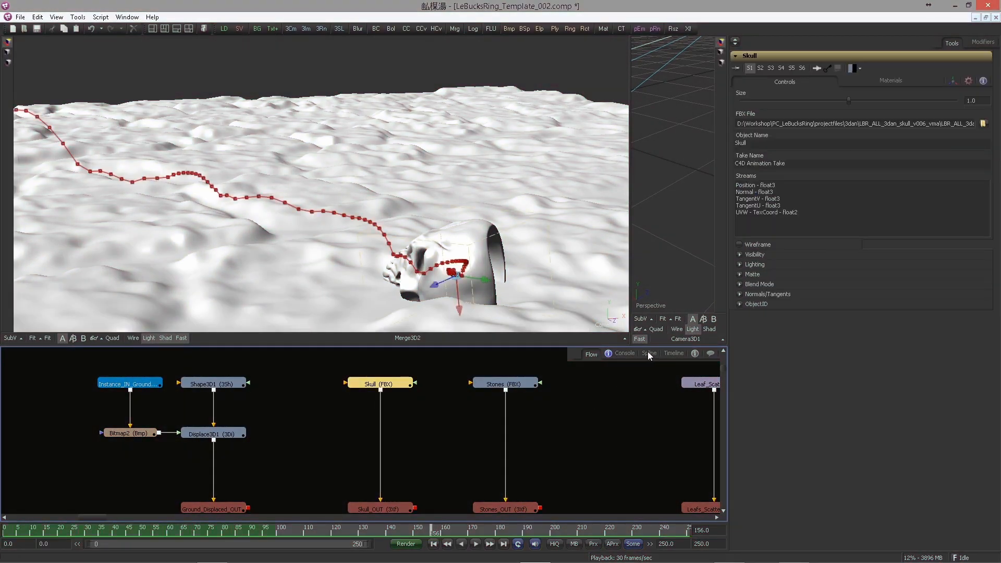
Display the Skull's animation curves in the Spline editor and make the editor area taller.
click(649, 353)
drag(562, 423, 577, 427)
drag(548, 346, 541, 310)
drag(463, 362, 506, 364)
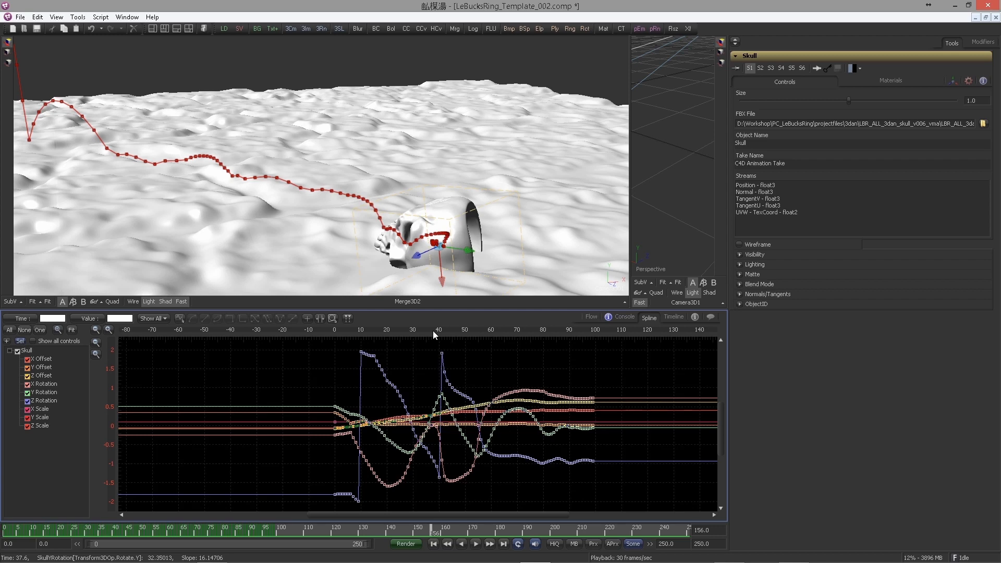
drag(489, 312, 496, 282)
drag(547, 338, 503, 331)
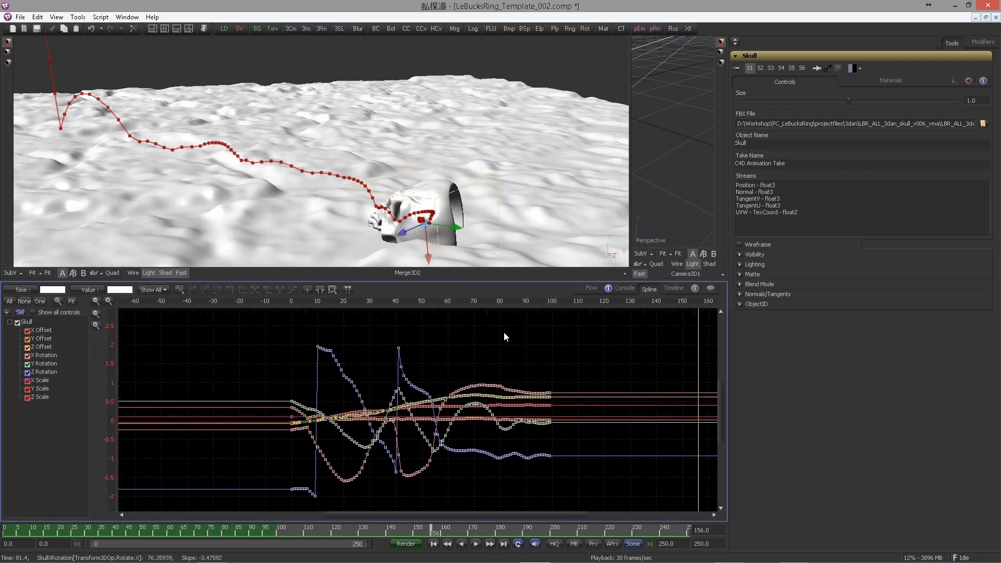
Move to frame 49 and select all of the Skull's animation keyframes.
click(155, 531)
mouse_move(156, 531)
mouse_down()
mouse_move(50, 532)
mouse_move(141, 530)
mouse_up()
drag(399, 379, 464, 352)
drag(281, 320, 580, 474)
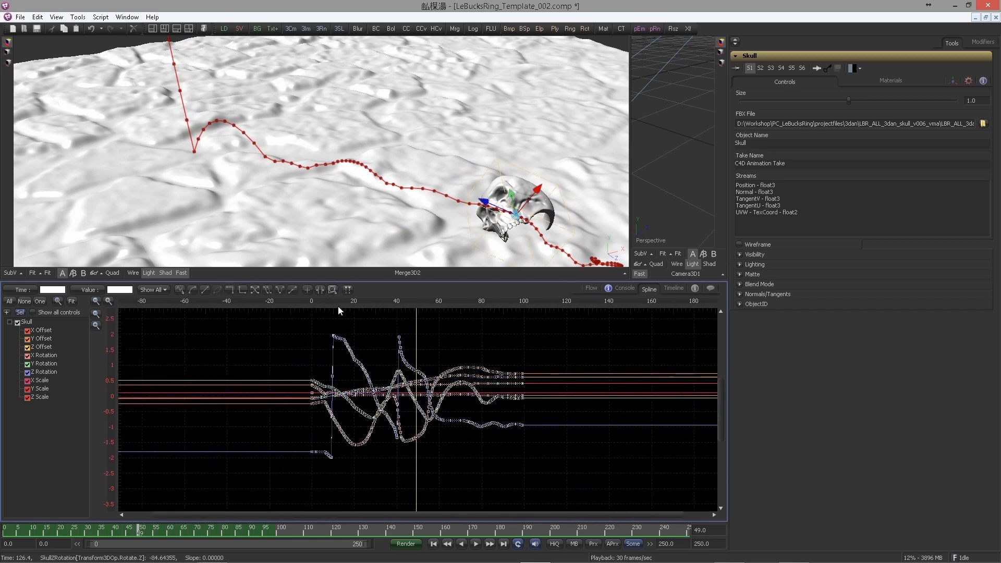
Time-stretch the Skull's keyframes so that the animation ends at frame 250.
click(320, 290)
drag(486, 353, 367, 360)
drag(444, 365, 243, 378)
drag(216, 340, 253, 334)
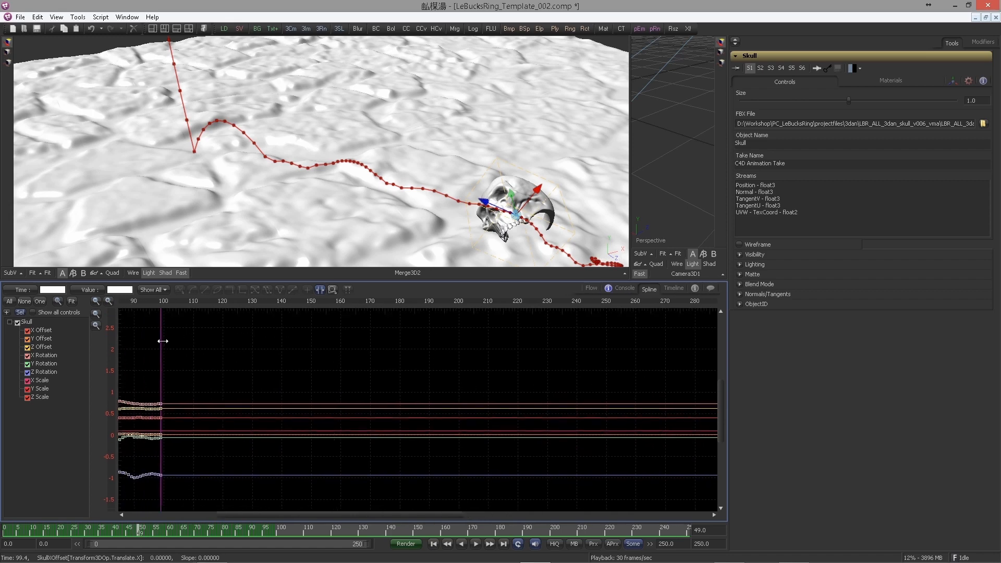
drag(162, 342, 606, 336)
Turn off time stretching and check the exact times of the Skull's last X Rotation keyframes near frame 250.
scroll(506, 378, up, 6)
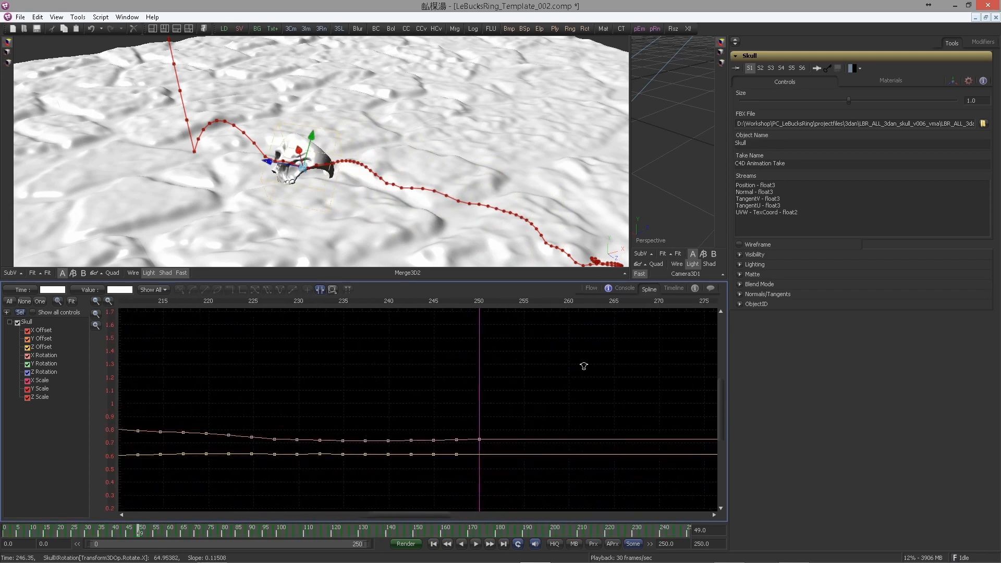
drag(436, 359, 350, 347)
scroll(365, 348, up, 3)
drag(465, 433, 380, 338)
scroll(380, 338, up, 3)
scroll(568, 373, up, 3)
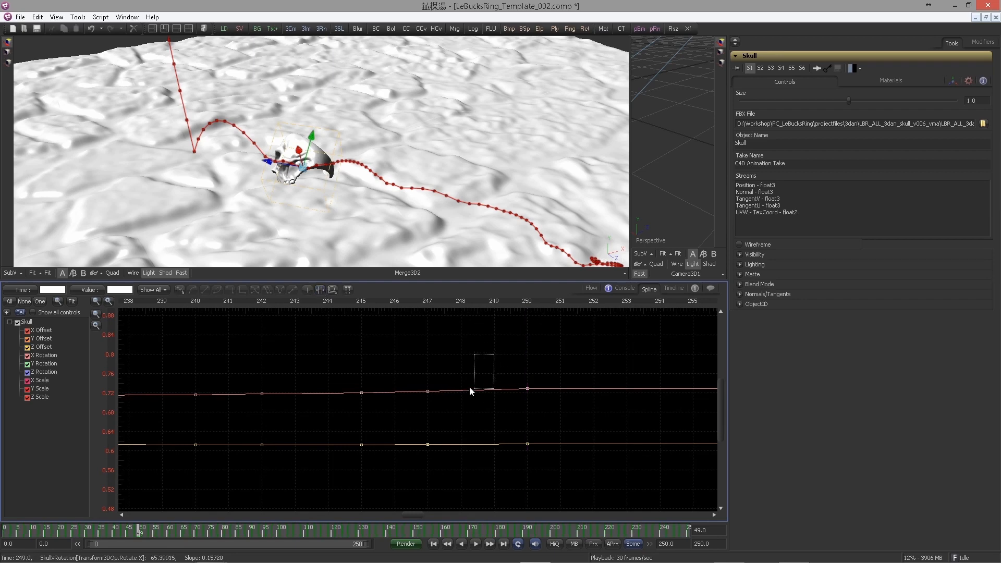
drag(562, 418, 563, 421)
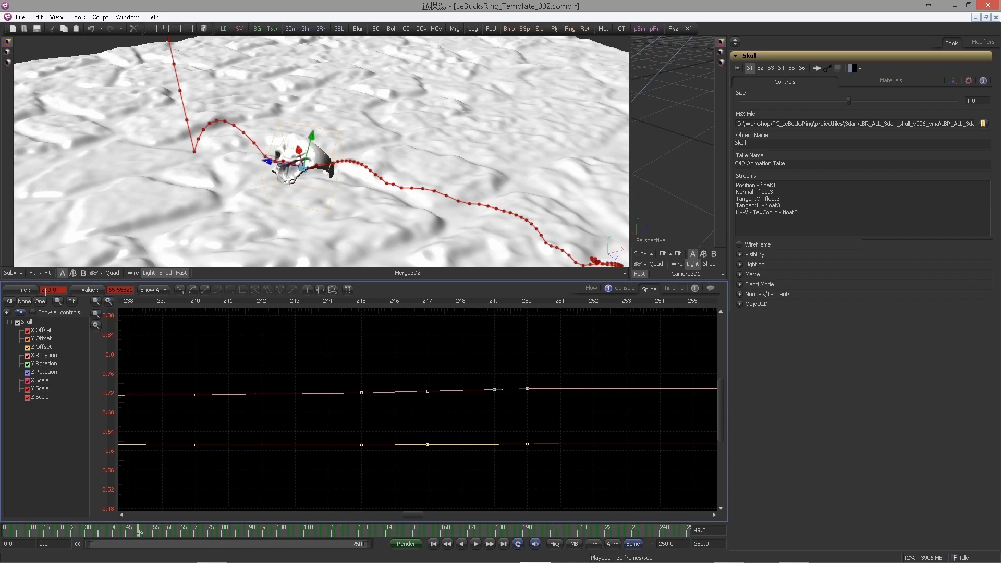
mouse_move(526, 388)
mouse_down()
mouse_move(527, 360)
mouse_move(240, 360)
mouse_move(485, 379)
mouse_move(139, 367)
mouse_move(385, 400)
mouse_move(537, 394)
mouse_up()
drag(266, 430, 324, 410)
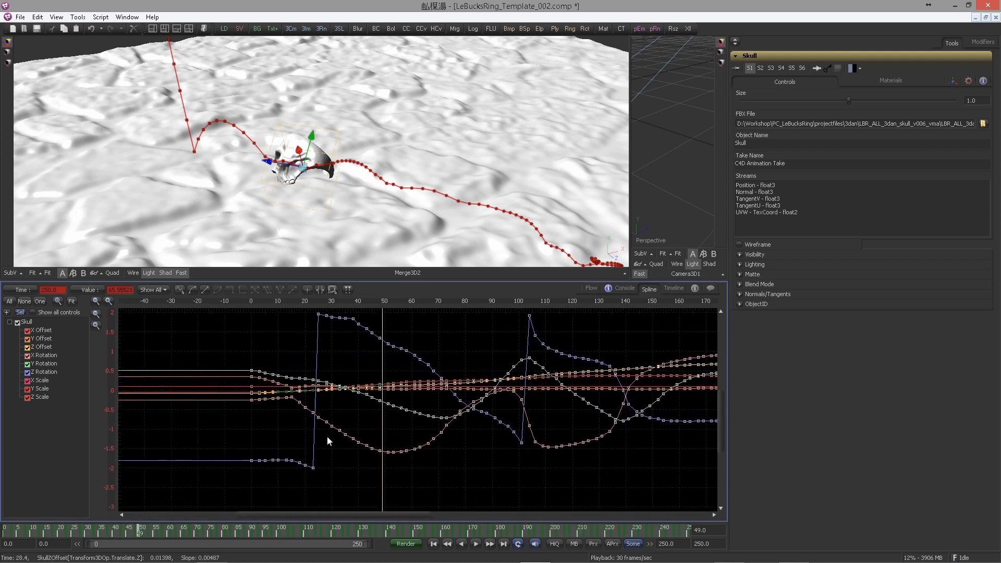
Move to frame 28 and make the Skull's Z Rotation the only curve active for editing.
drag(321, 531, 82, 545)
drag(297, 467, 383, 481)
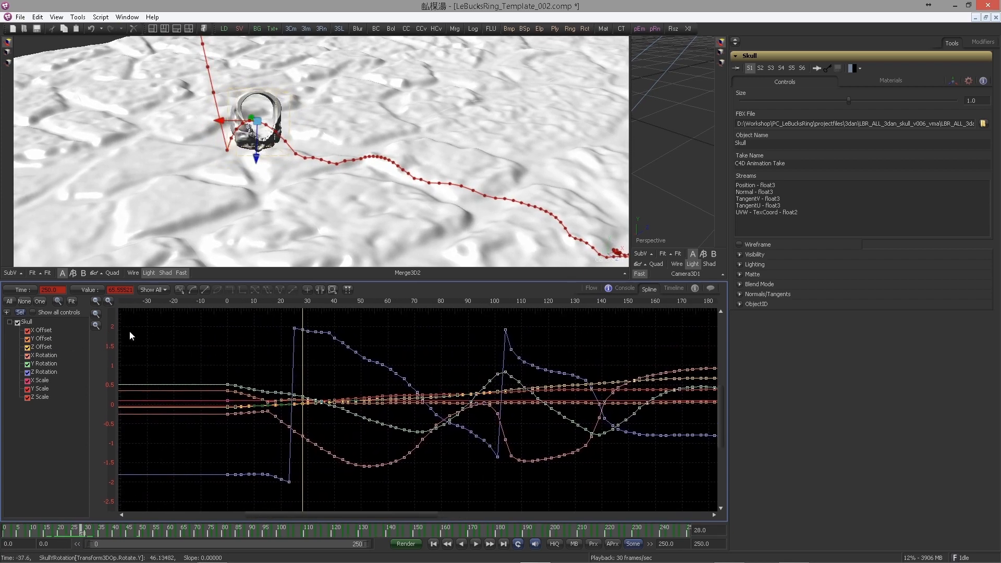
click(17, 322)
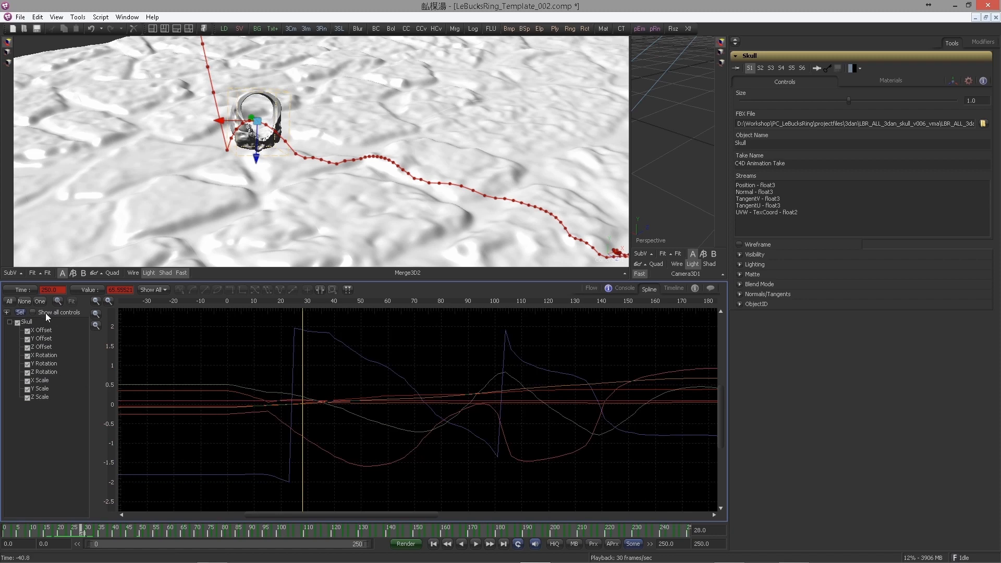
click(28, 372)
Select all Z Rotation keyframes after the jump near frame 25 and offset their values by -360.
drag(287, 412, 161, 408)
scroll(159, 408, down, 1)
drag(201, 362, 195, 379)
scroll(195, 379, down, 2)
scroll(204, 333, down, 3)
drag(198, 330, 202, 345)
drag(349, 400, 642, 461)
scroll(376, 357, left, 4)
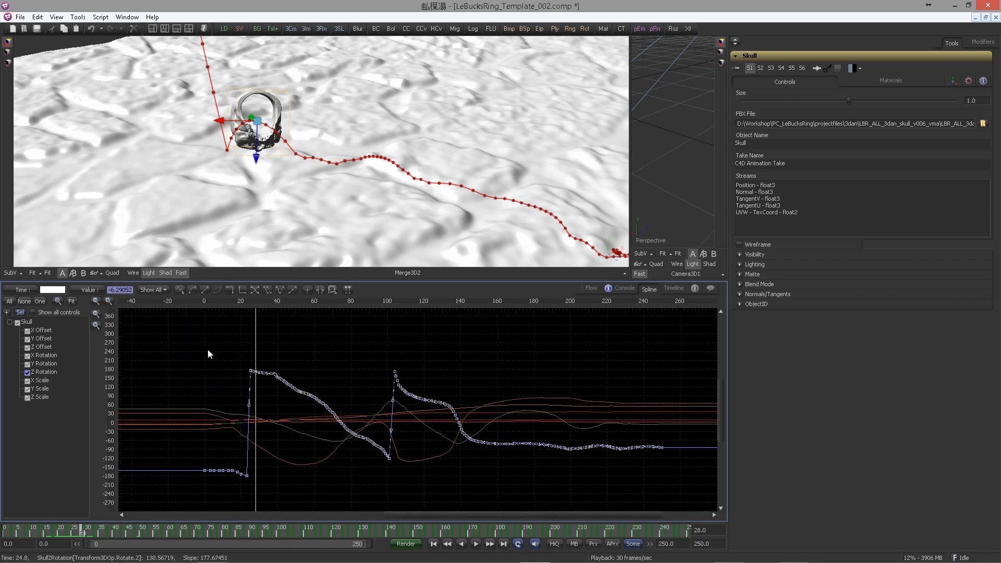
click(88, 289)
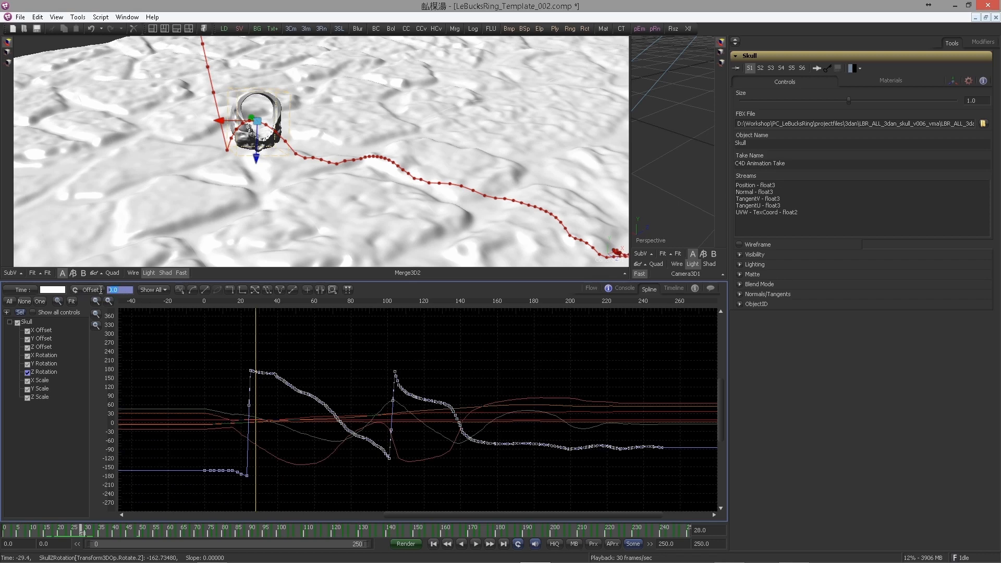
text(-3)
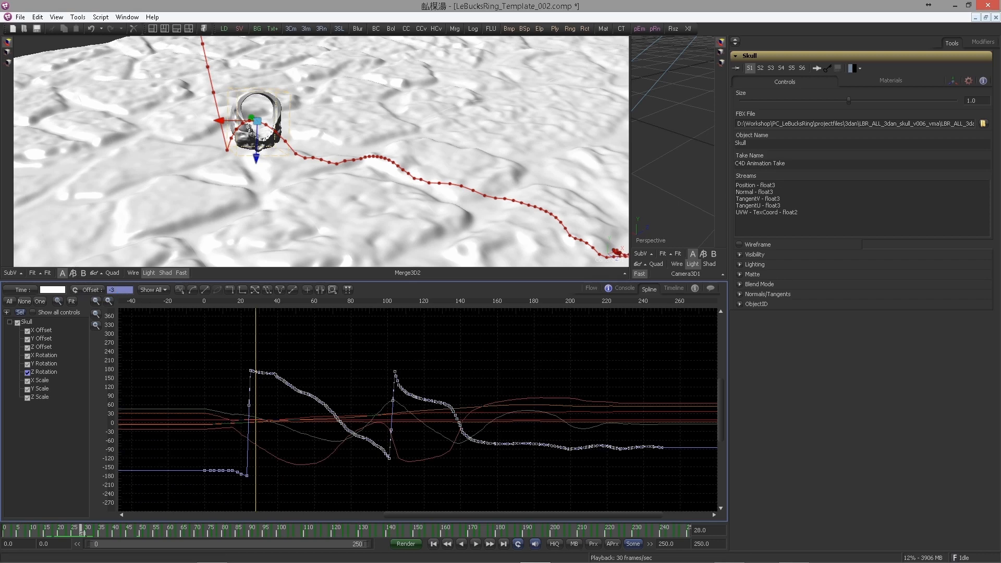
text(60)
key(Return)
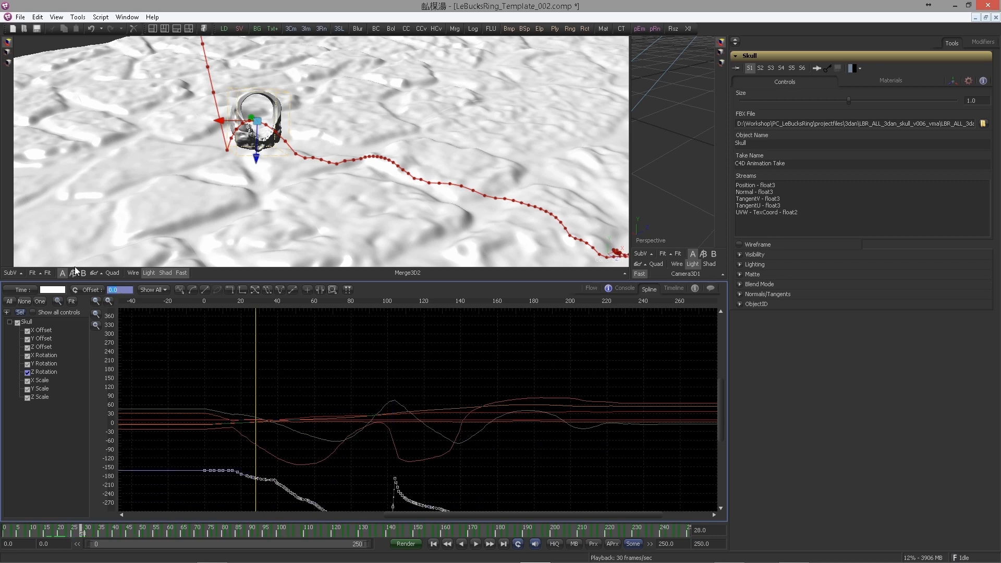
Select the Z Rotation keyframes after the second jump near frame 103 and offset their values by -360.
drag(371, 409, 233, 345)
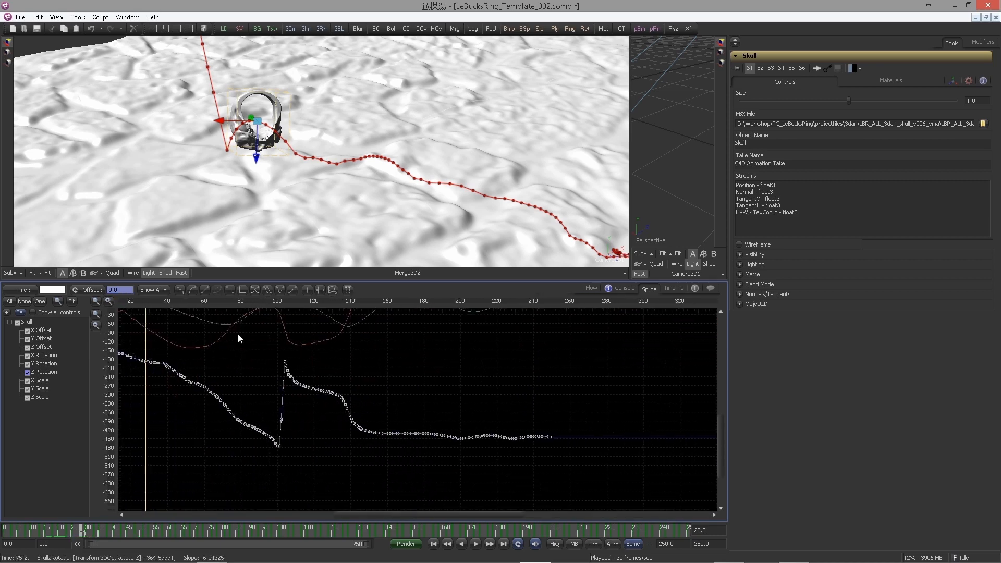
drag(428, 379, 345, 389)
click(197, 361)
drag(195, 361, 516, 452)
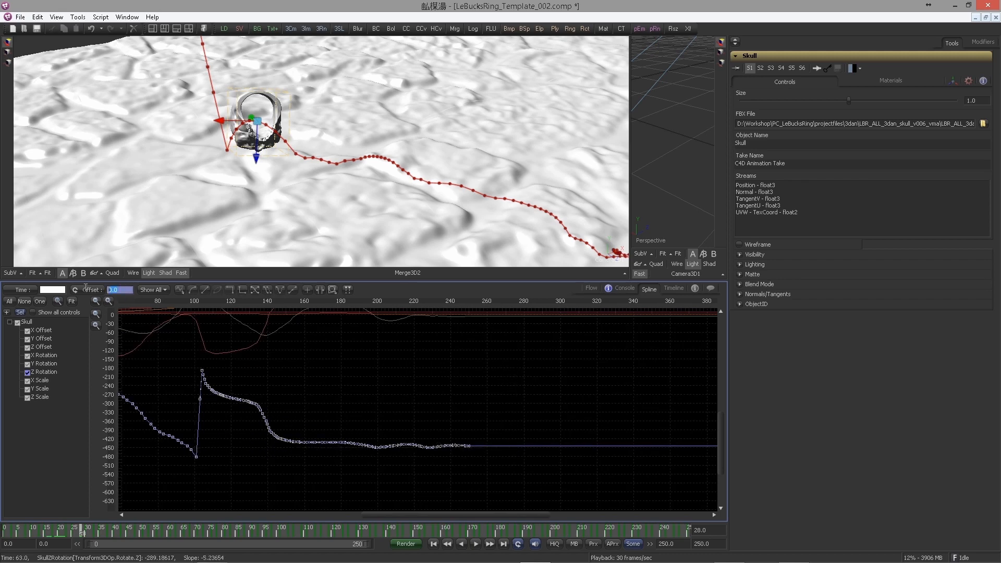
text(-360)
key(Return)
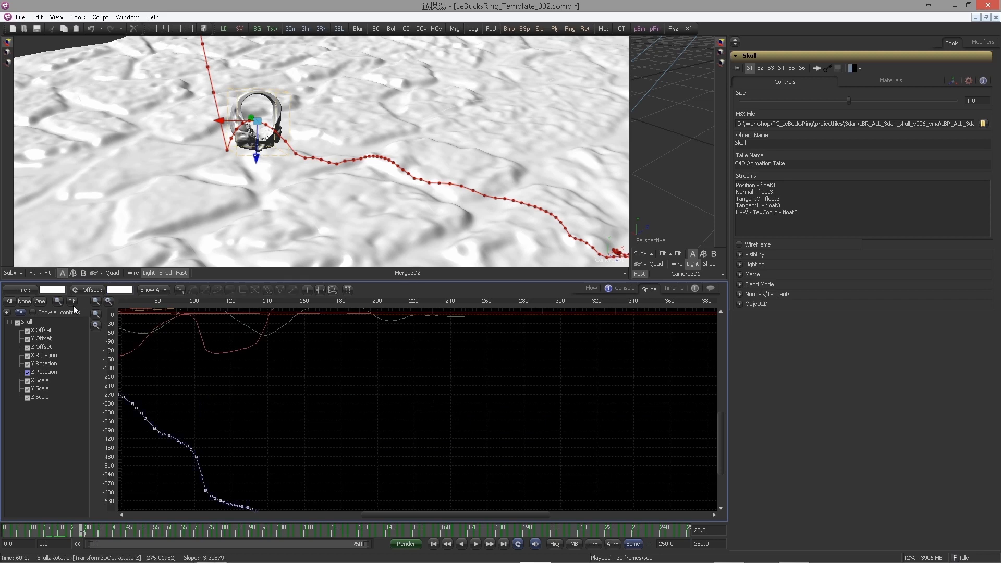
Fit the curves in view, play back the animation to check the Skull's rotation, and return to the node flow at the first frame.
click(73, 300)
drag(369, 396, 266, 412)
drag(446, 383, 232, 426)
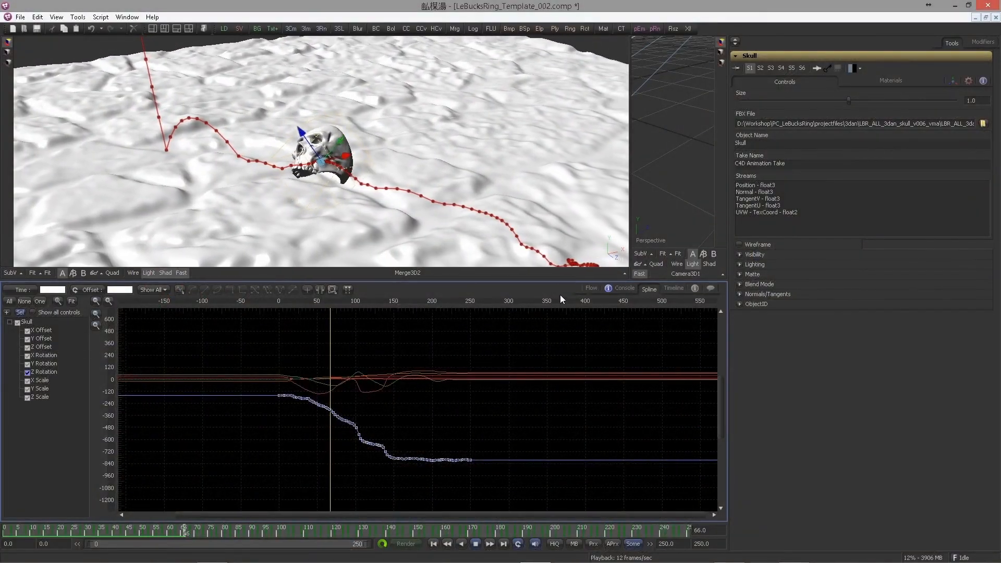
click(591, 288)
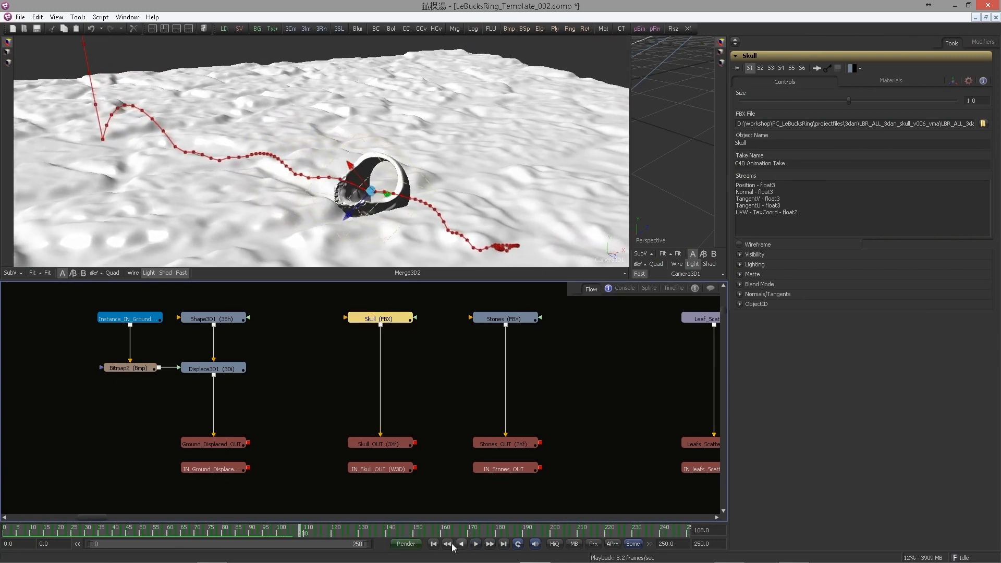
click(434, 544)
Move to frame 126 and insert a Transform3D node between the Skull and Skull_OUT.
click(392, 354)
drag(273, 530, 351, 538)
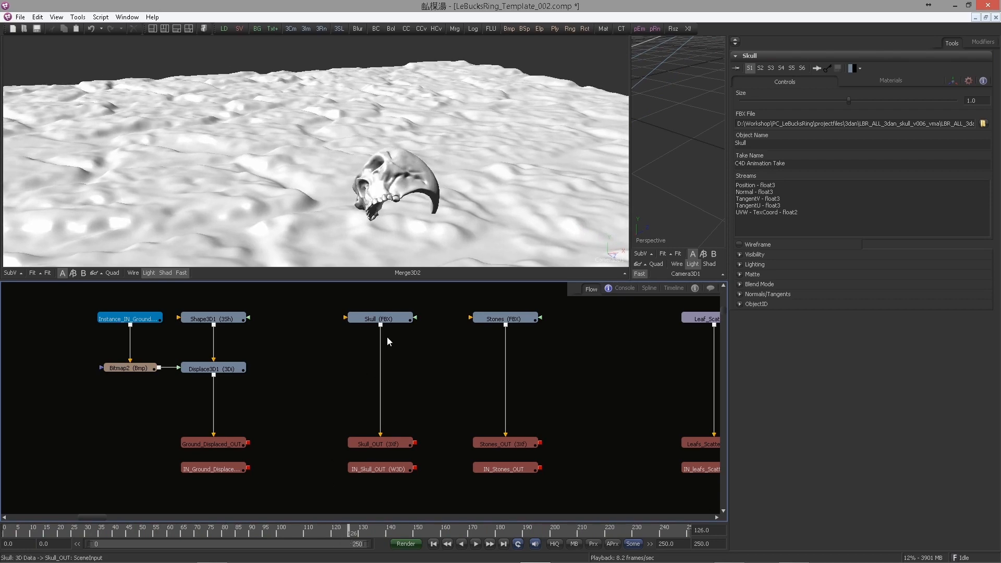
click(386, 319)
key(ctrl+space)
text(tran)
key(Down)
key(Return)
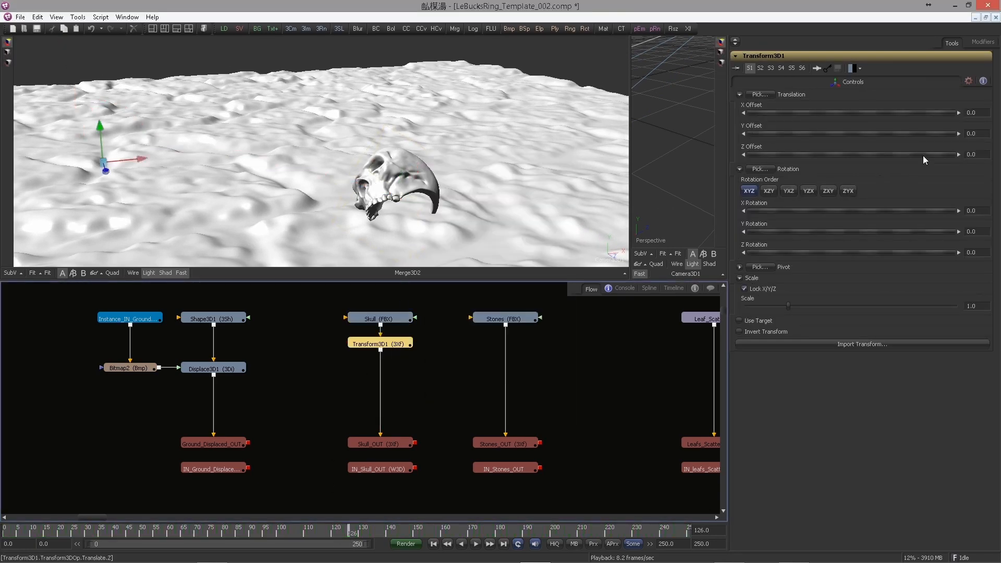
Raise the skull out of the ground with a Y Offset of 0.032 and play back the animation to check it.
click(979, 134)
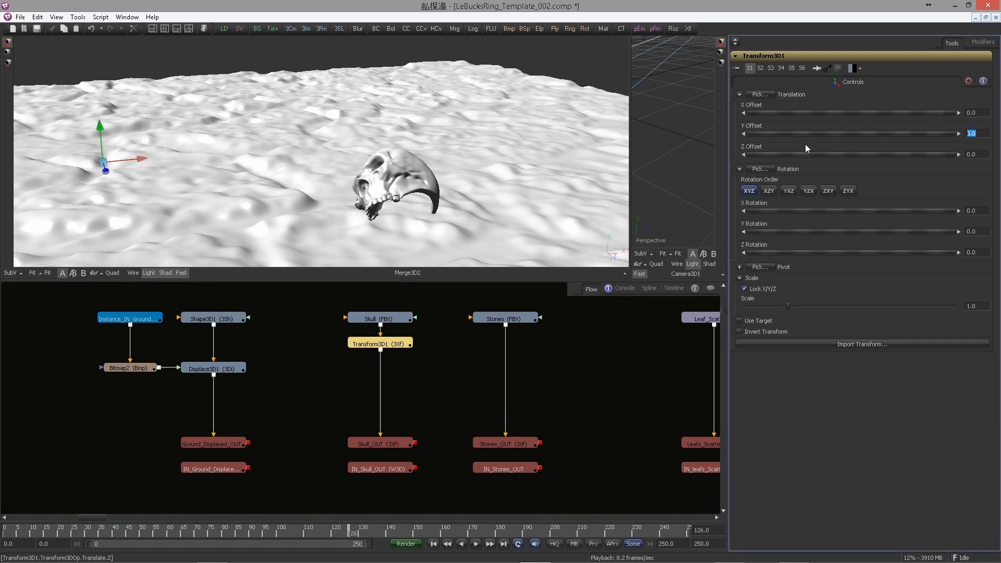
drag(793, 133, 809, 129)
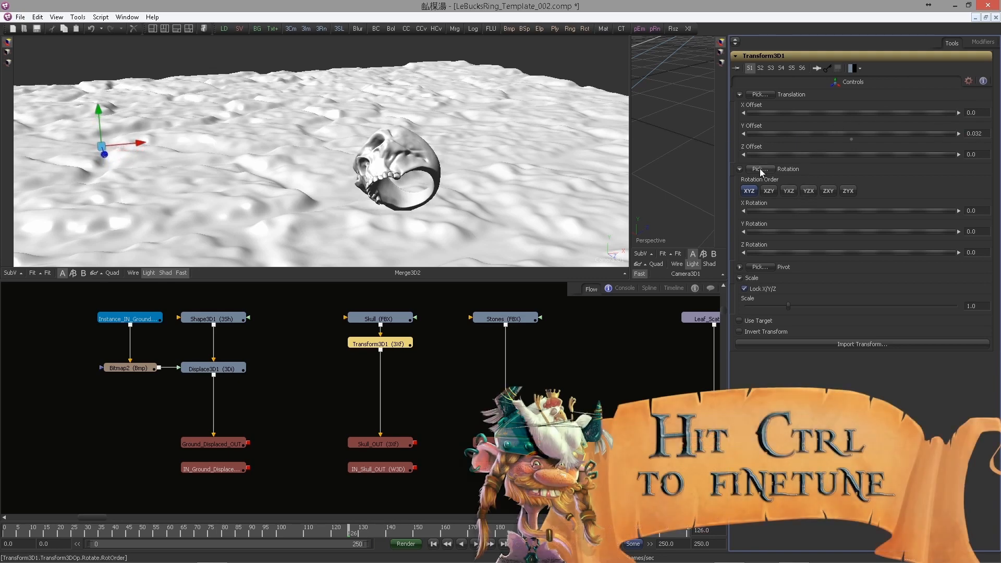
key(space)
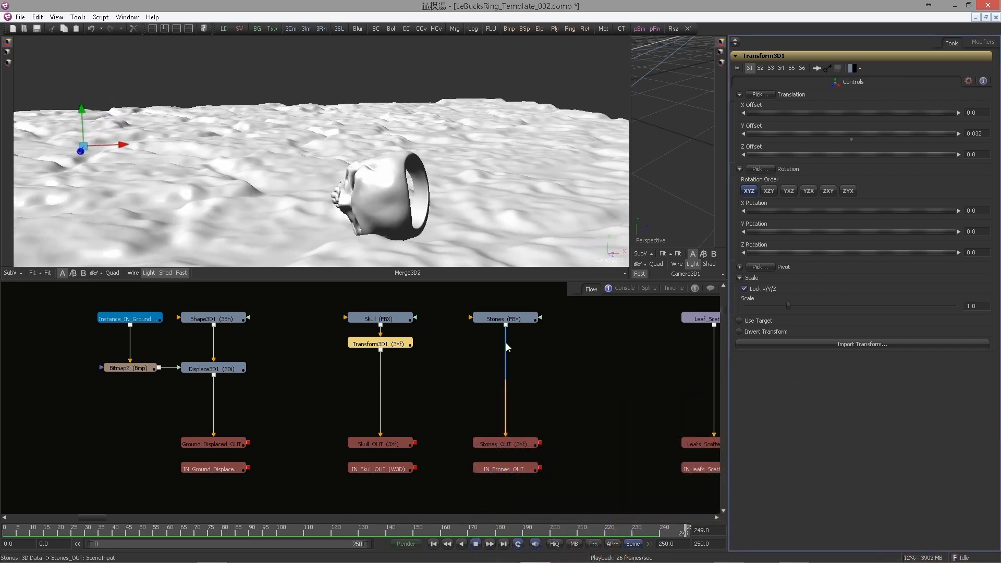
click(475, 543)
click(433, 544)
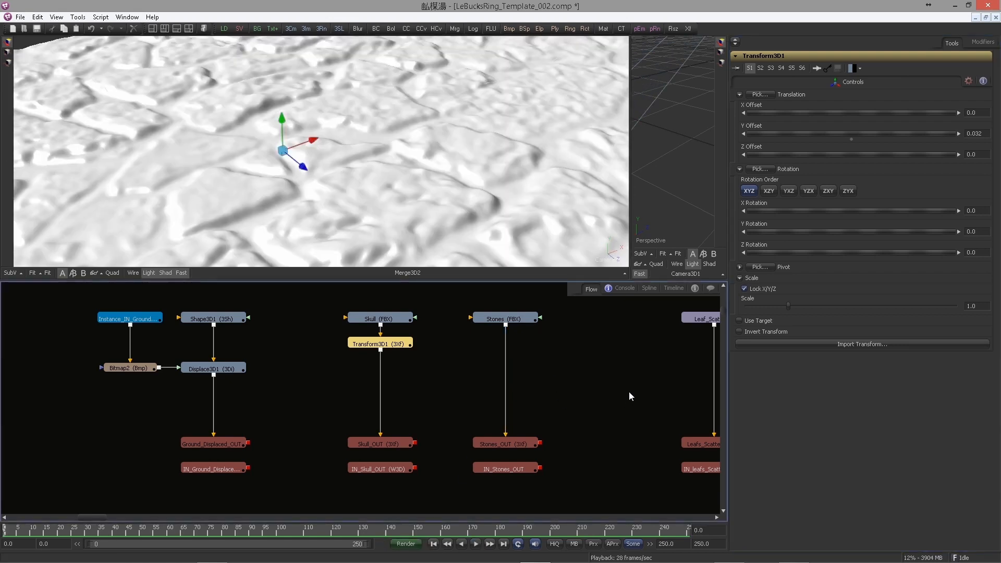
Bring the Leaf_Scatter and Leaf_Animate node branches into view in the flow.
mouse_move(564, 387)
mouse_down()
mouse_move(342, 379)
mouse_move(517, 389)
mouse_move(508, 399)
mouse_up()
scroll(431, 385, down, 2)
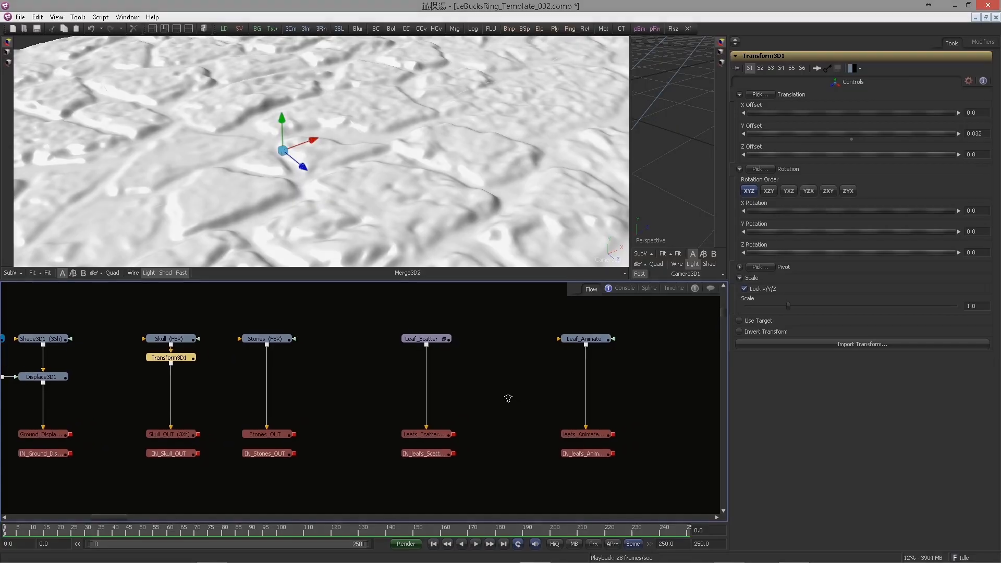